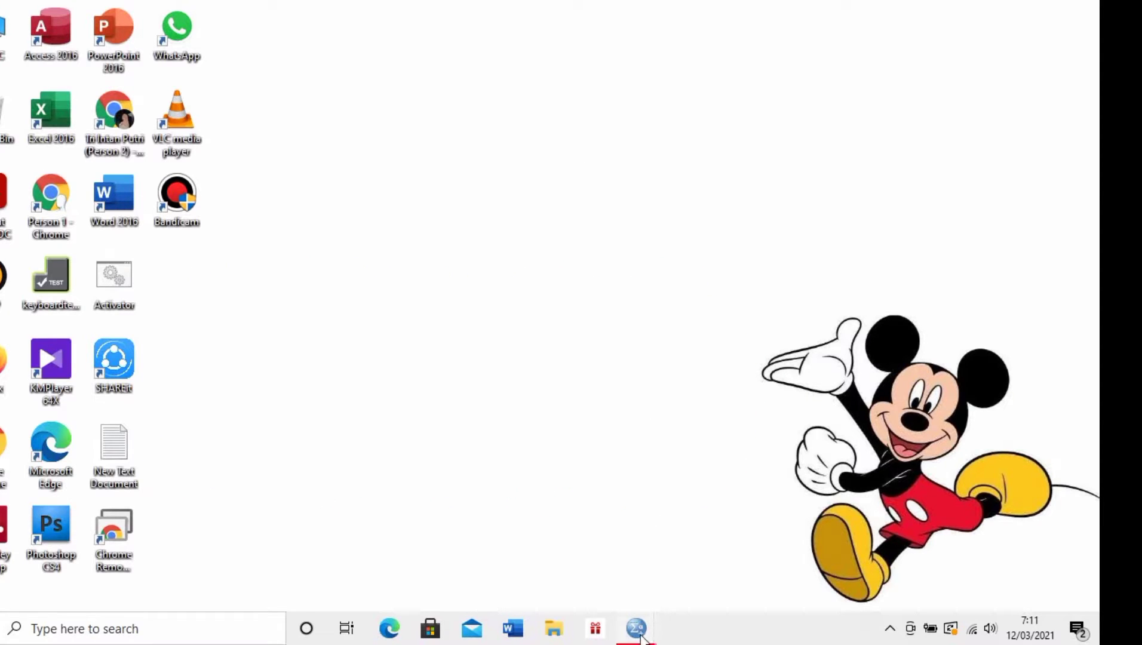
# - Generate a custom table from TUTORIAL SPSS 2.sav with Bidang Kerja as columns and Status Karyawan as rows
pyautogui.moveTo(640, 639)
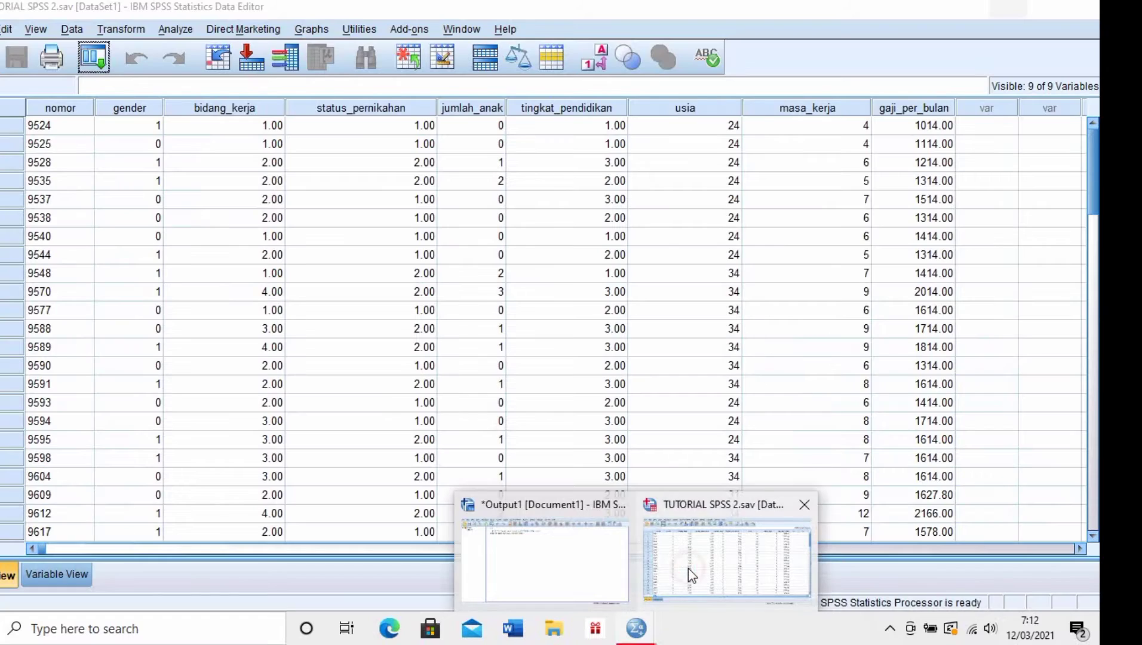
pyautogui.click(689, 569)
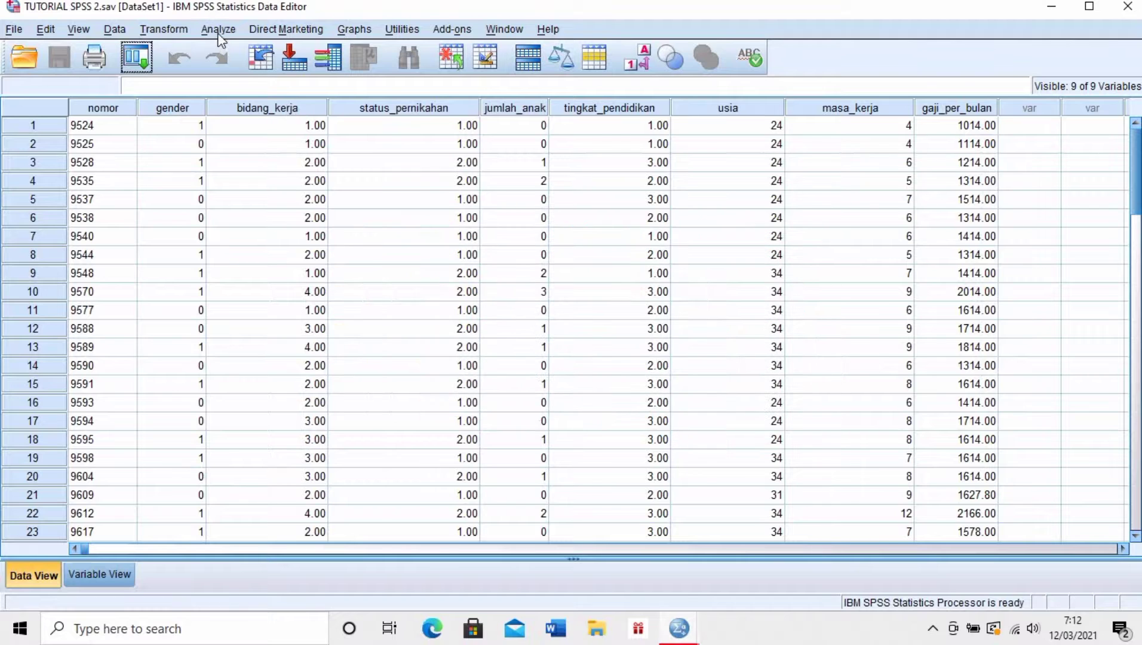
pyautogui.click(218, 31)
pyautogui.moveTo(269, 89)
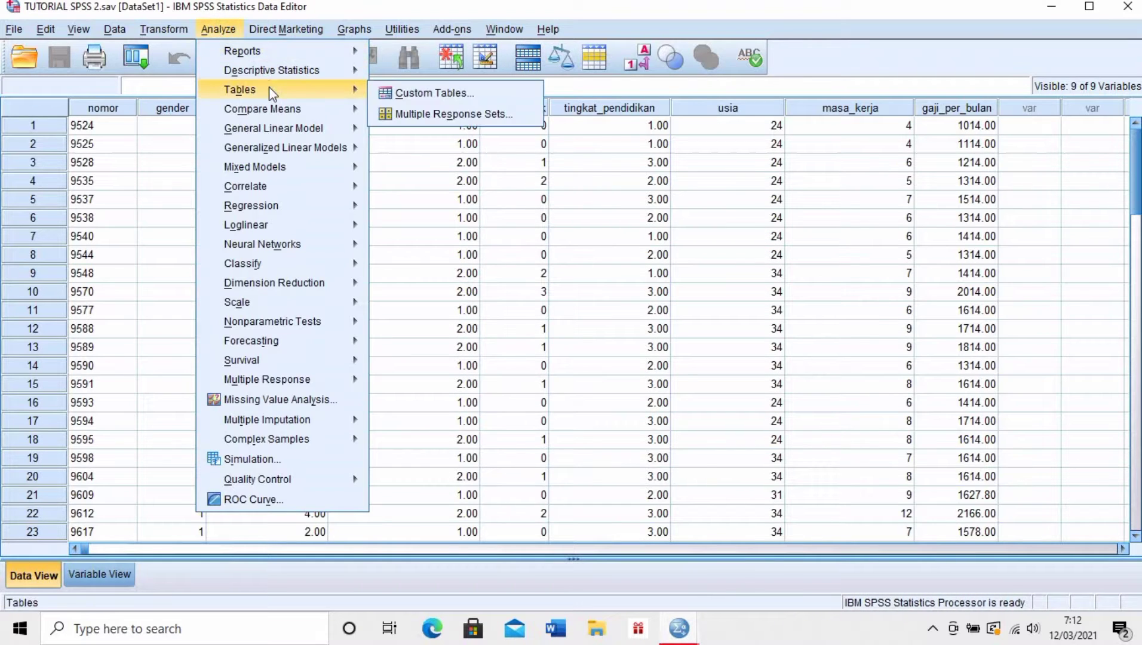
pyautogui.click(412, 93)
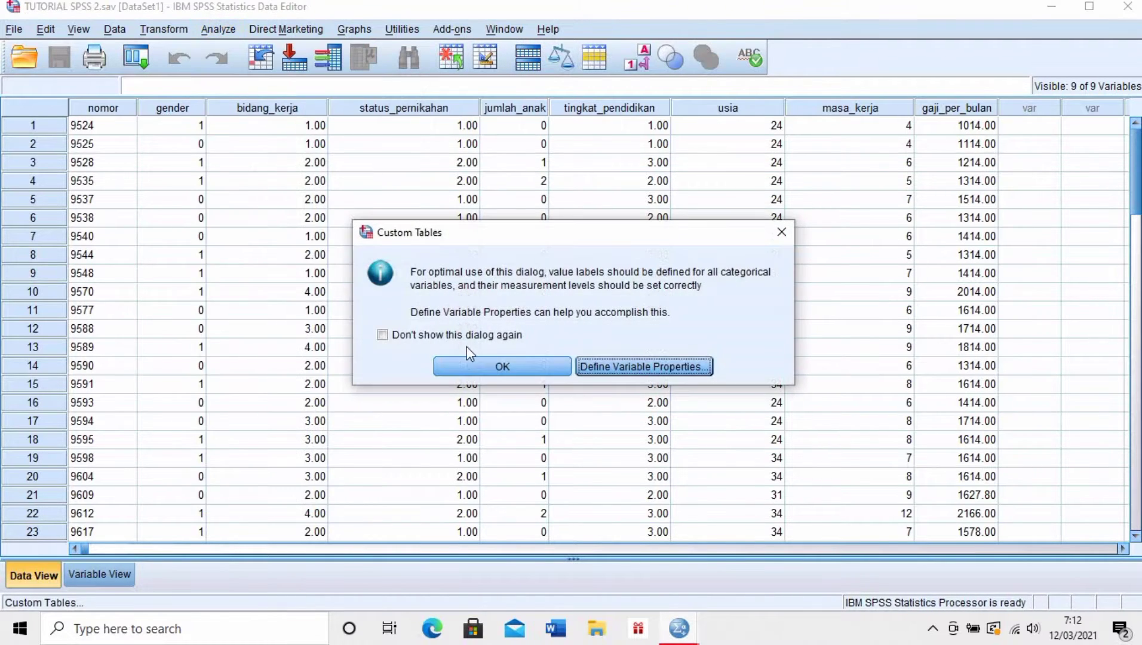
pyautogui.click(464, 361)
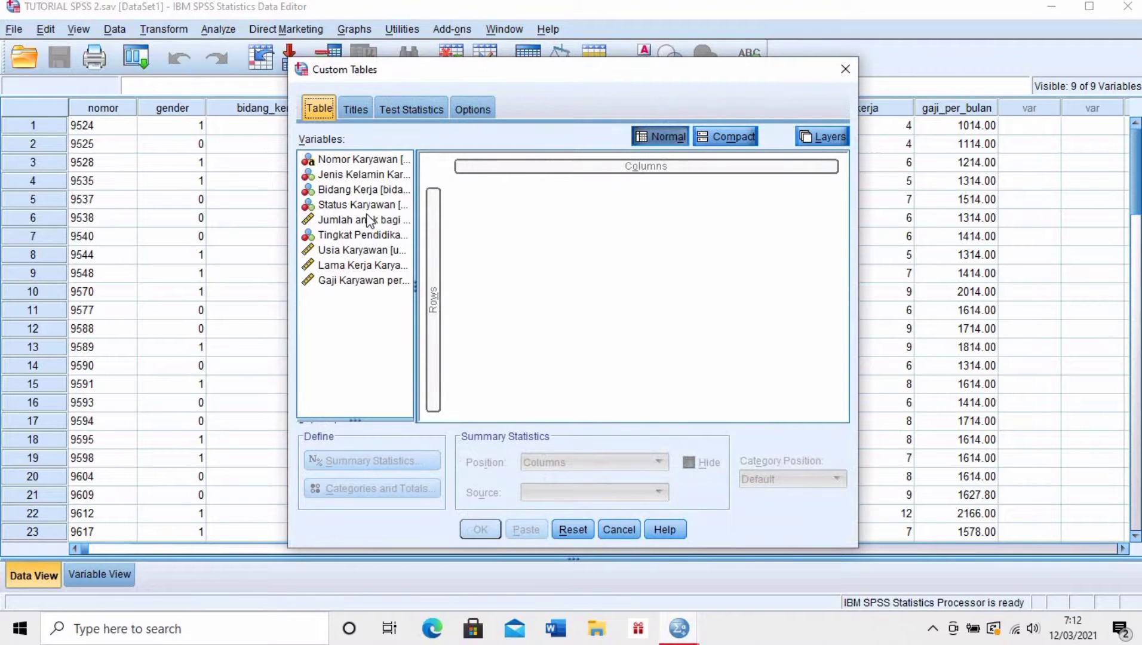
pyautogui.moveTo(358, 190); pyautogui.dragTo(571, 172)
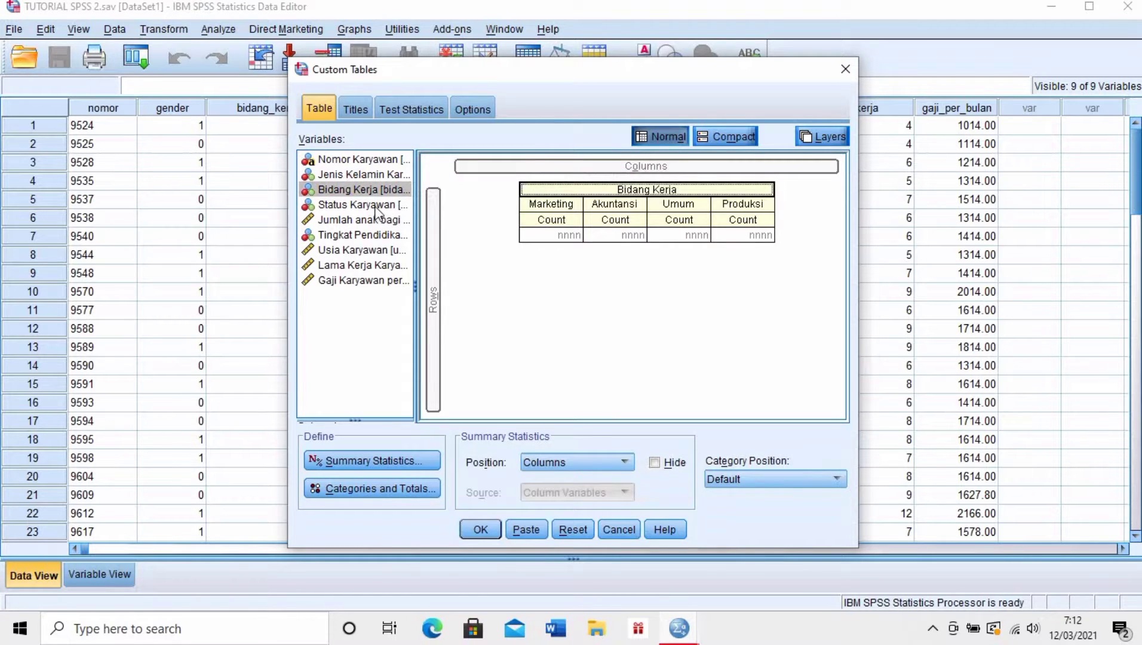
pyautogui.moveTo(374, 206); pyautogui.dragTo(434, 276)
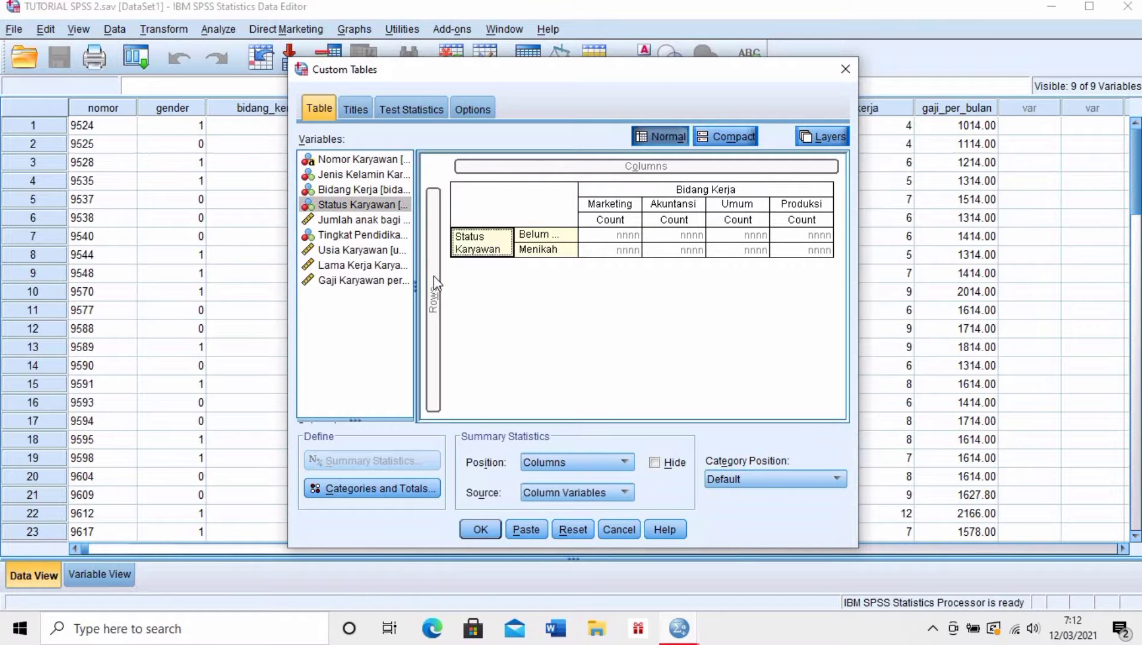
pyautogui.click(474, 533)
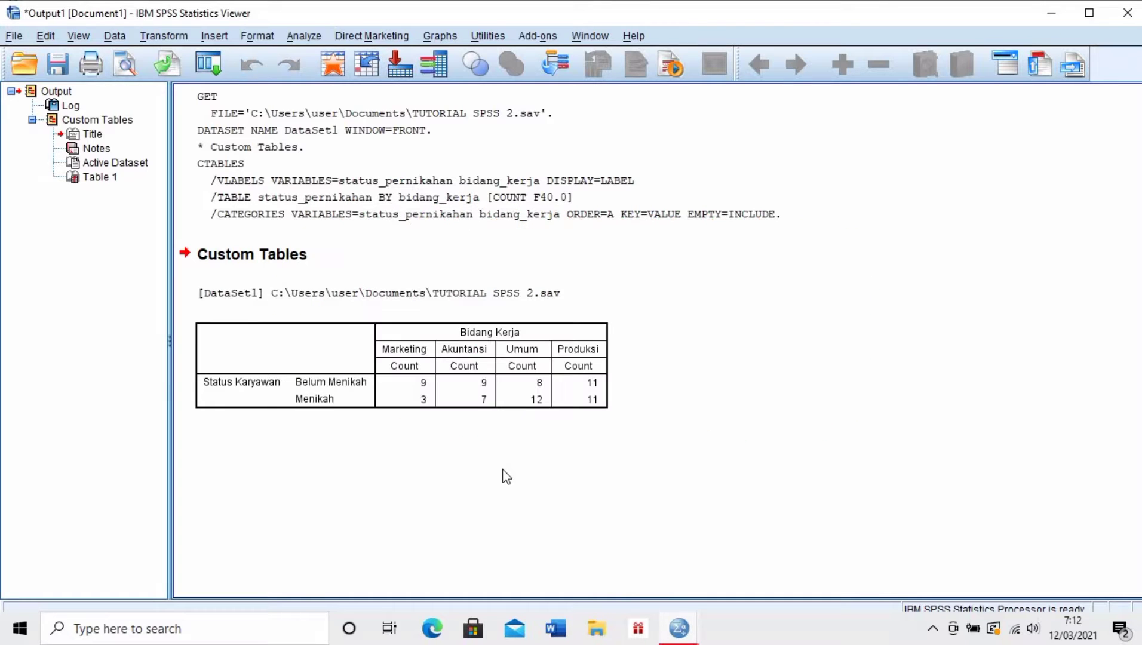
# - Reopen the custom table definition and nest Gaji Karyawan per bulan inside the Status Karyawan rows
pyautogui.click(310, 39)
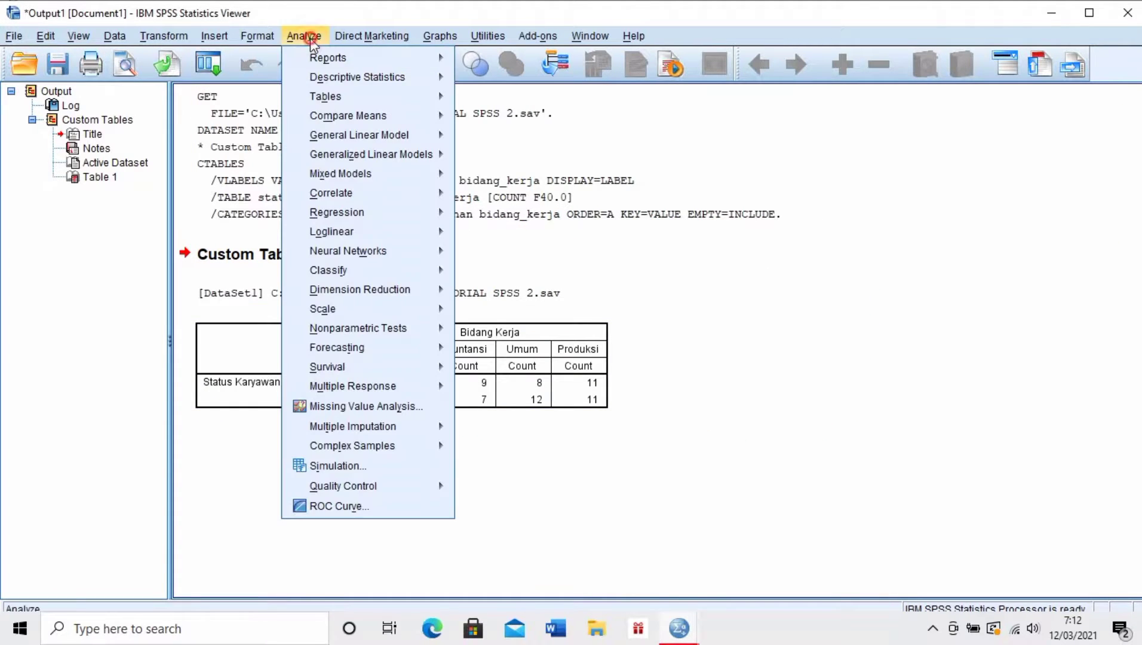
pyautogui.moveTo(366, 96)
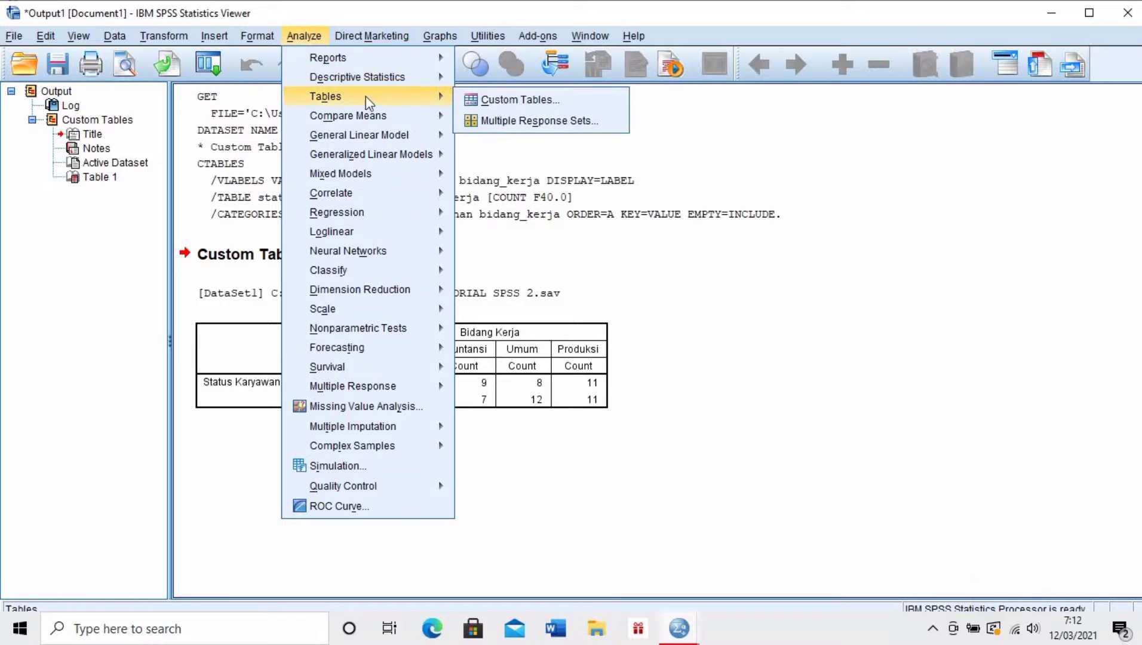
pyautogui.click(495, 101)
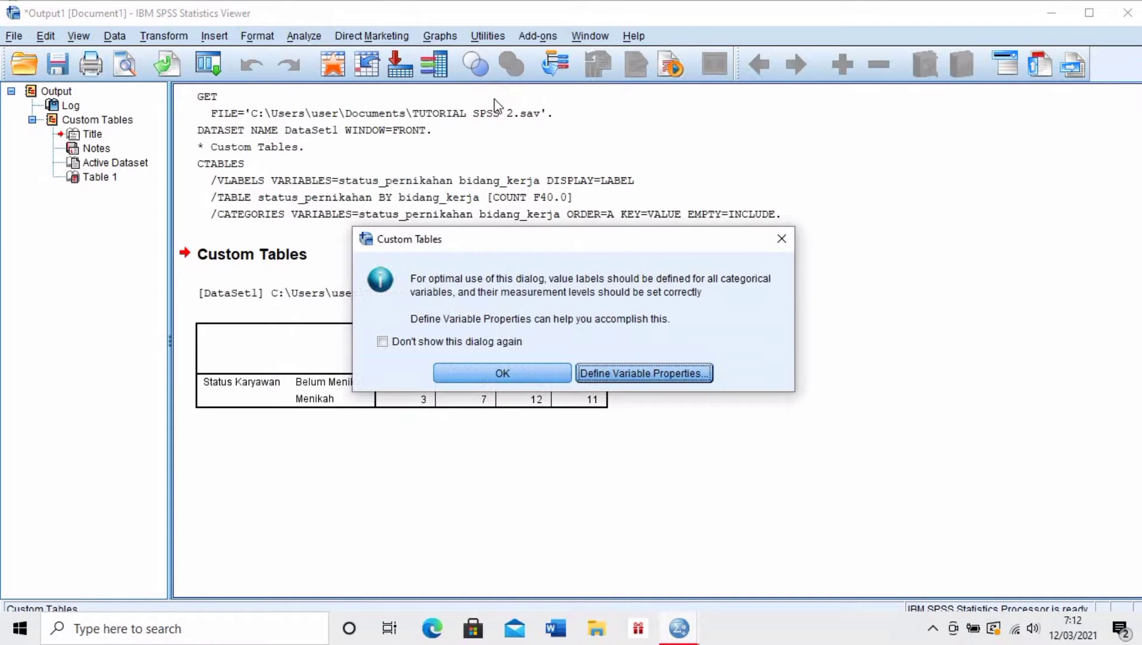
pyautogui.click(478, 373)
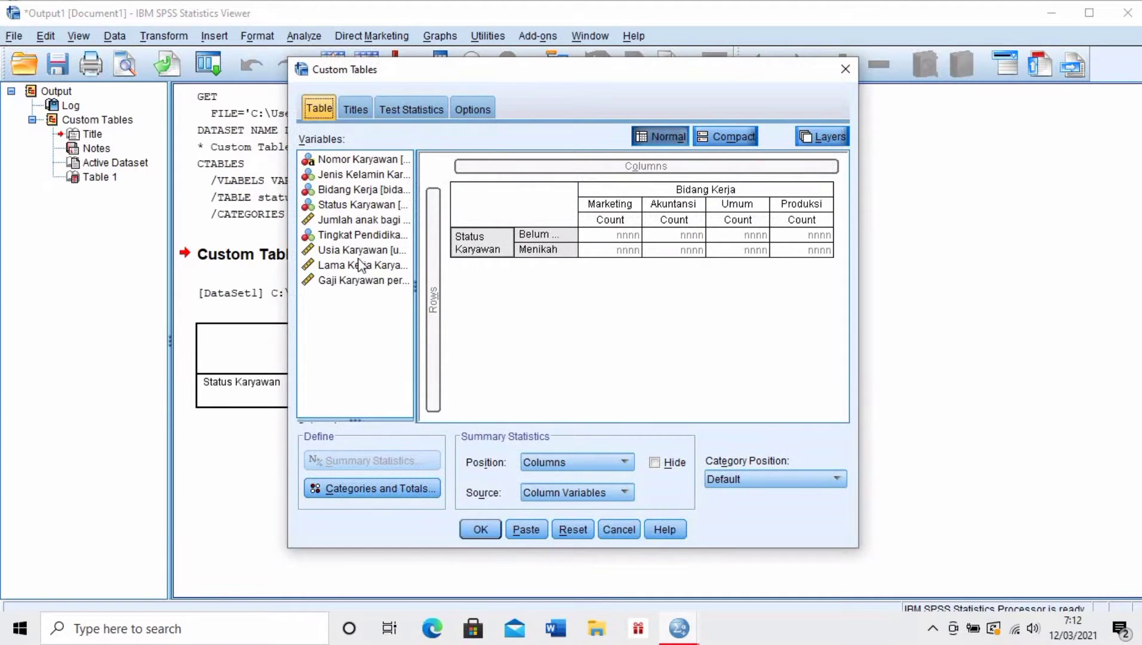
pyautogui.click(348, 281)
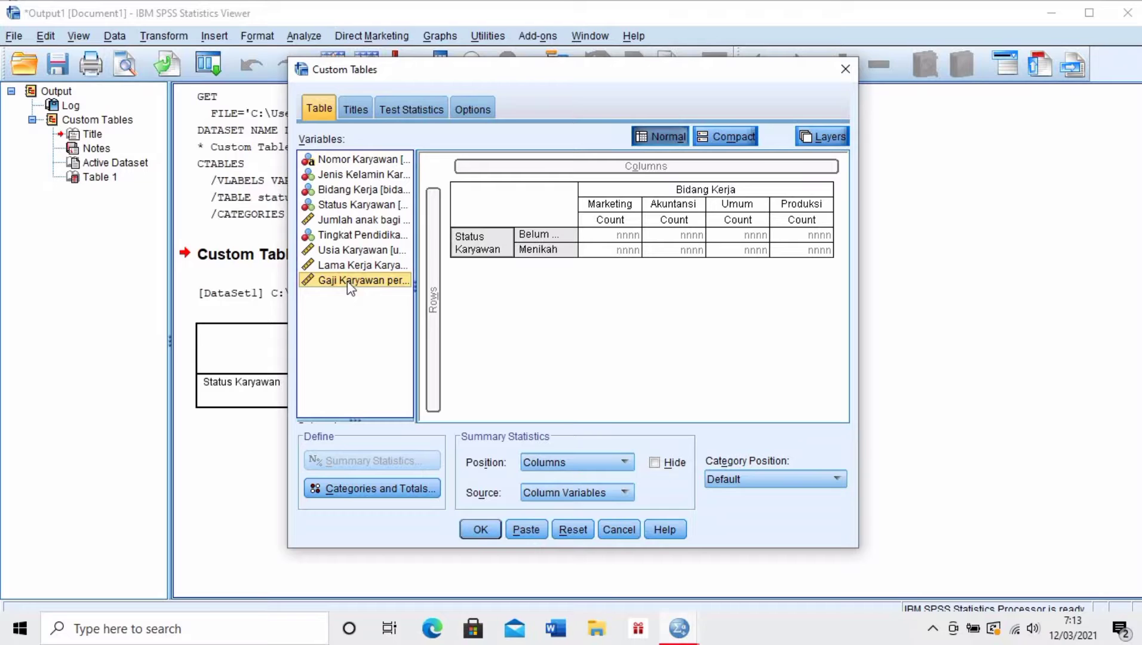
pyautogui.moveTo(349, 286); pyautogui.dragTo(561, 242)
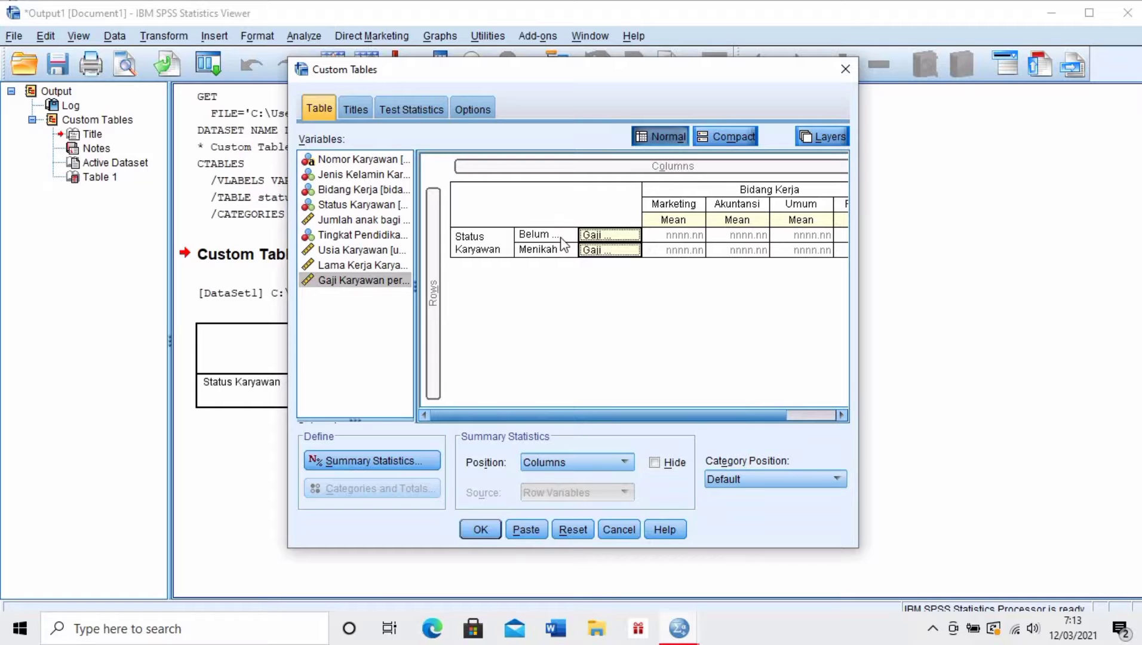
# - Add Maximum, Median and Minimum to the summary statistics of Gaji Karyawan per bulan and generate the table
pyautogui.doubleClick(622, 234)
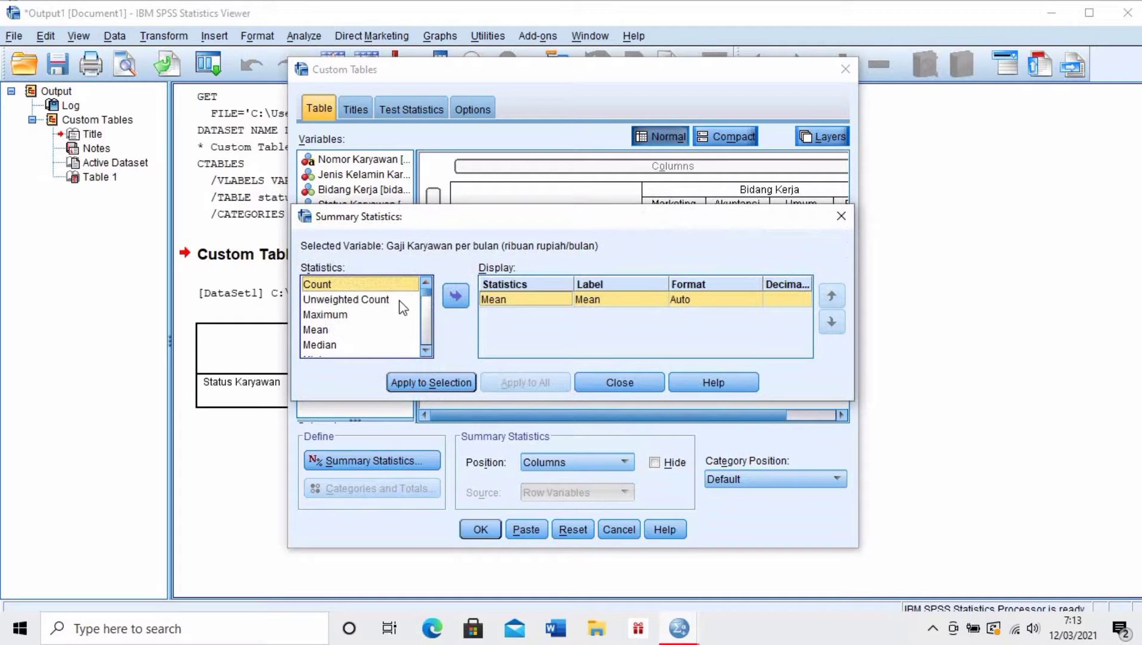
pyautogui.moveTo(346, 319); pyautogui.dragTo(509, 316)
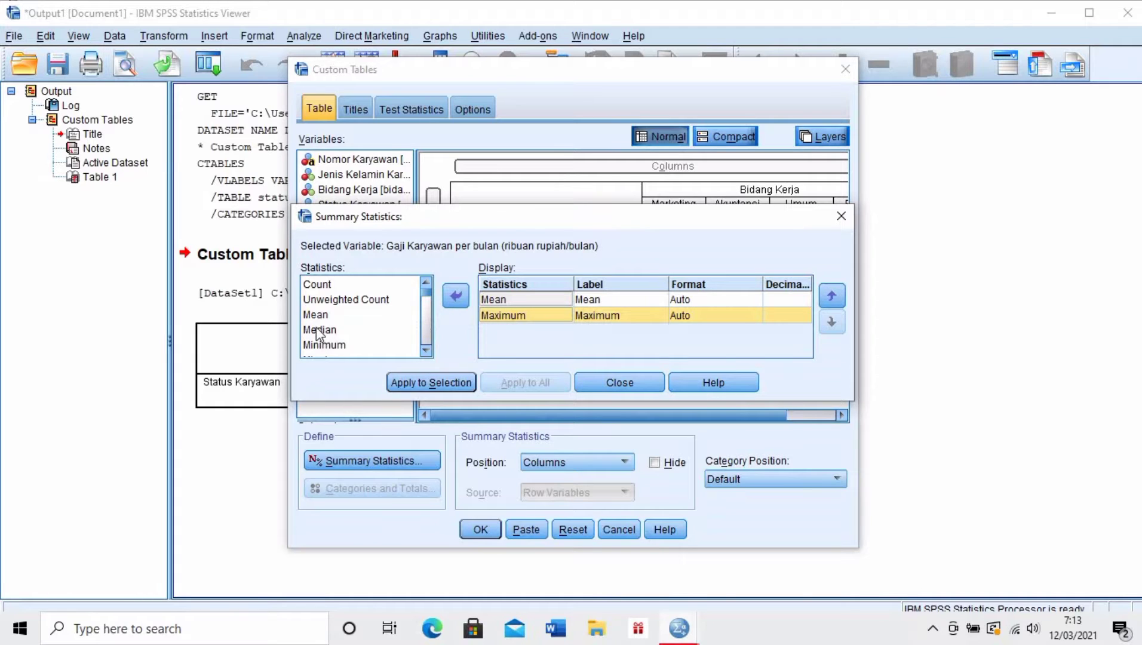
pyautogui.moveTo(318, 333); pyautogui.dragTo(485, 329)
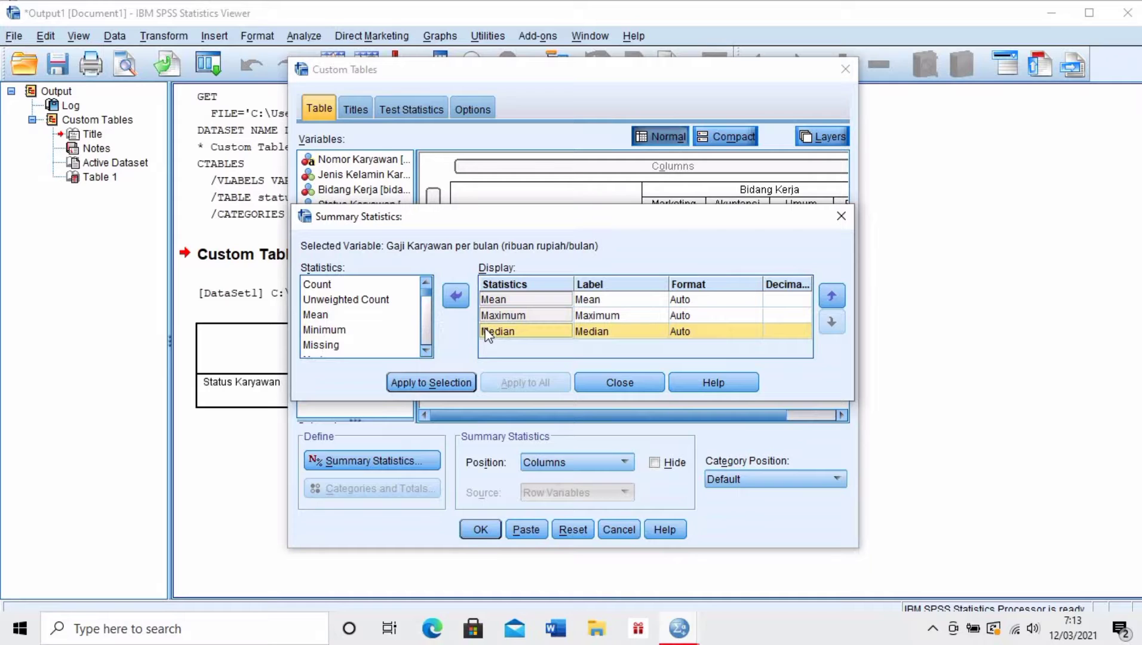
pyautogui.click(334, 331)
pyautogui.moveTo(333, 336); pyautogui.dragTo(498, 348)
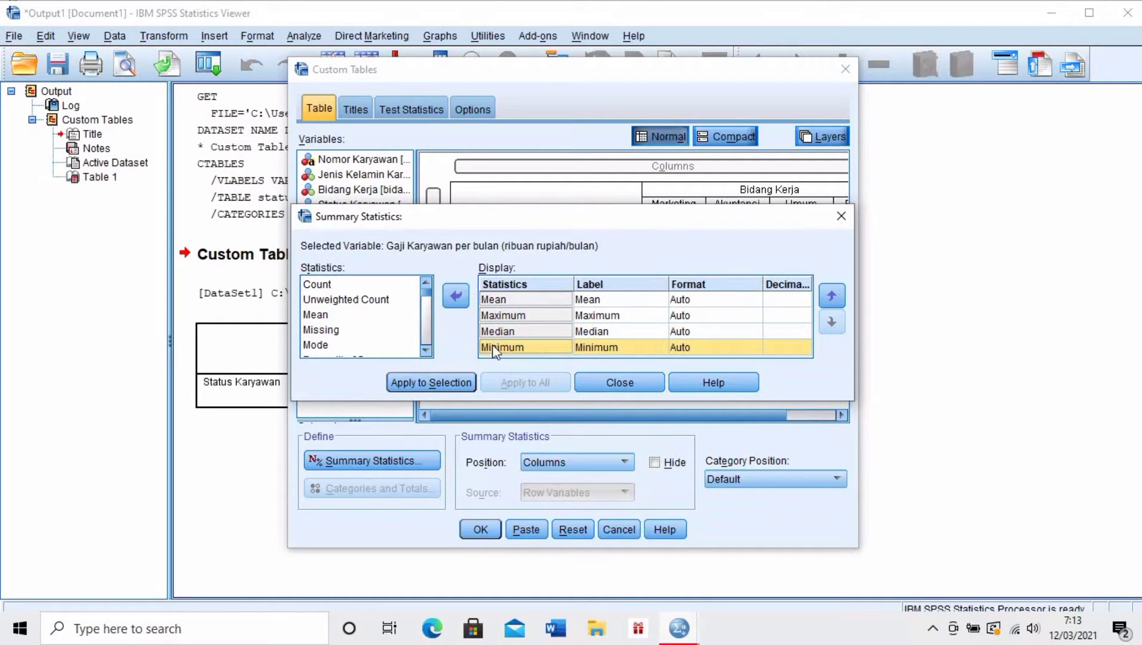
pyautogui.click(449, 382)
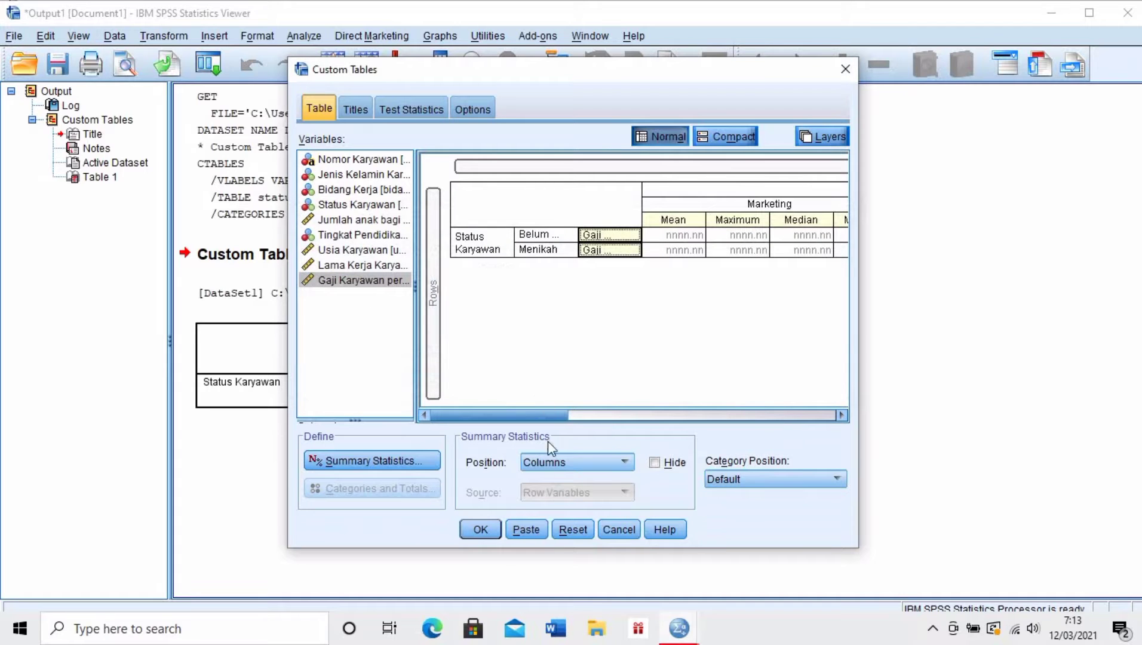
pyautogui.click(481, 530)
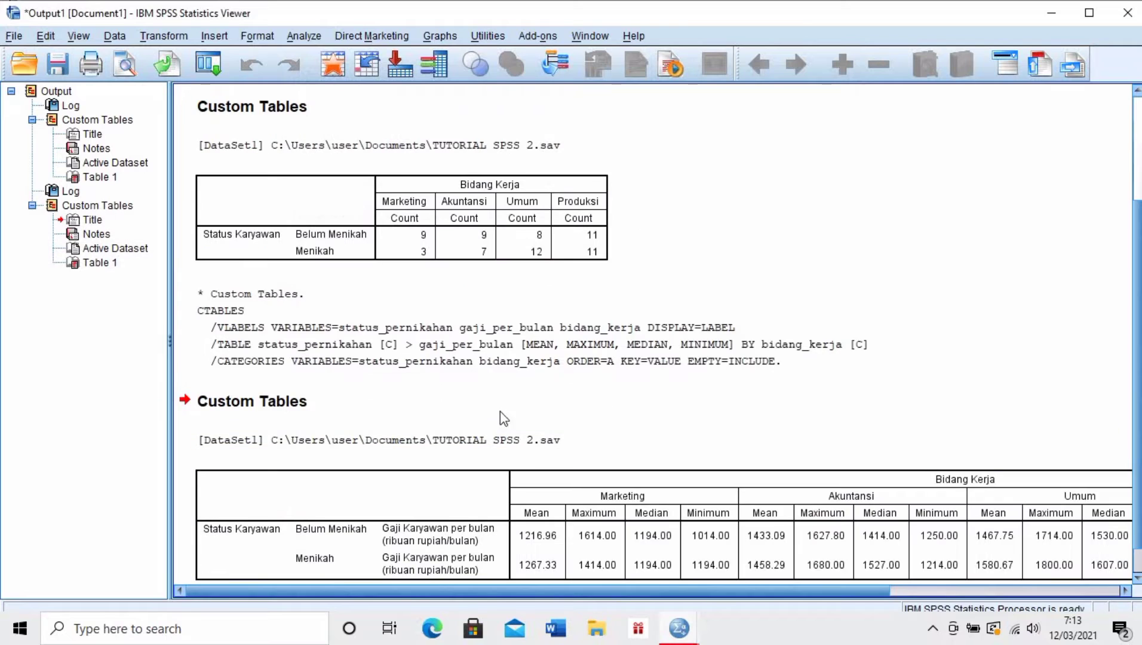
pyautogui.scroll(3, 1135, 173)
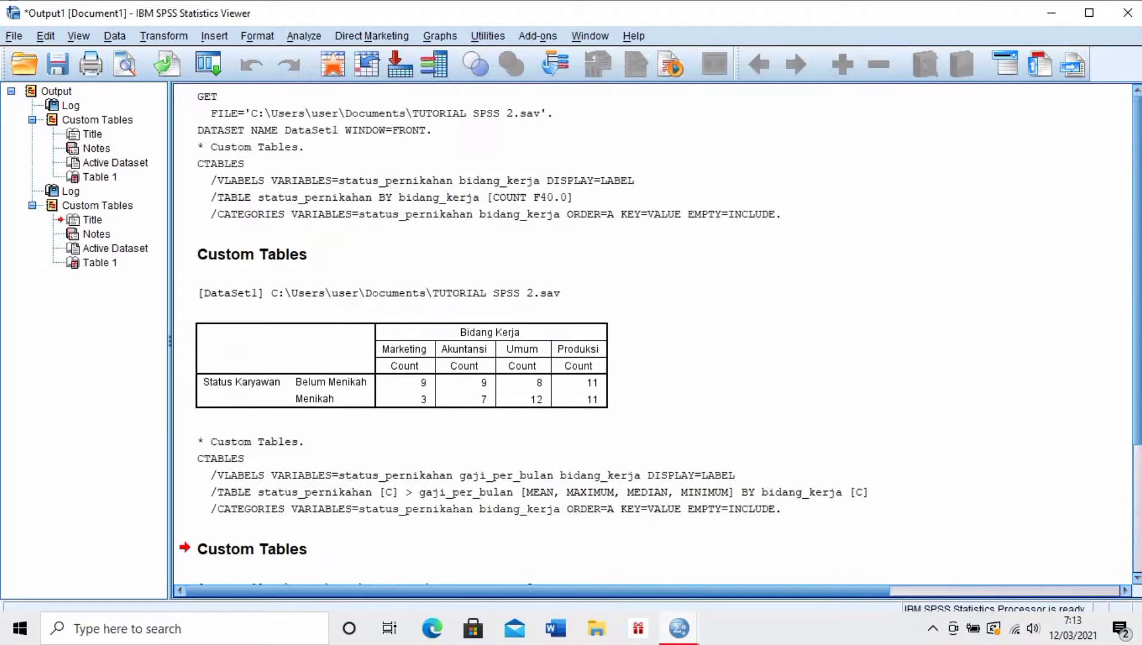
pyautogui.scroll(-3, 771, 285)
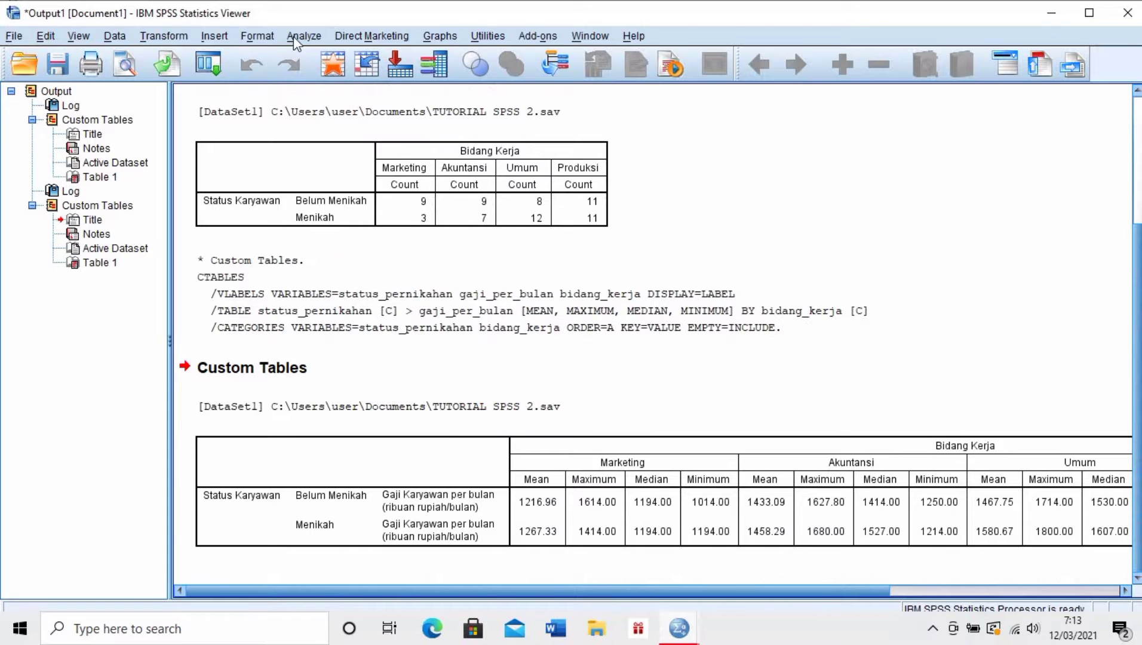
# - Regenerate the custom table with title "KOMPOSISI GAJI KARYAWAN BELUM MENIKAH DAN TELAH MENIKAH BERDASARKAN BIDANG PEKERJAAN", caption "IAIN KEDIRI" and corner text "KPI 2019"
pyautogui.click(302, 37)
pyautogui.moveTo(327, 101)
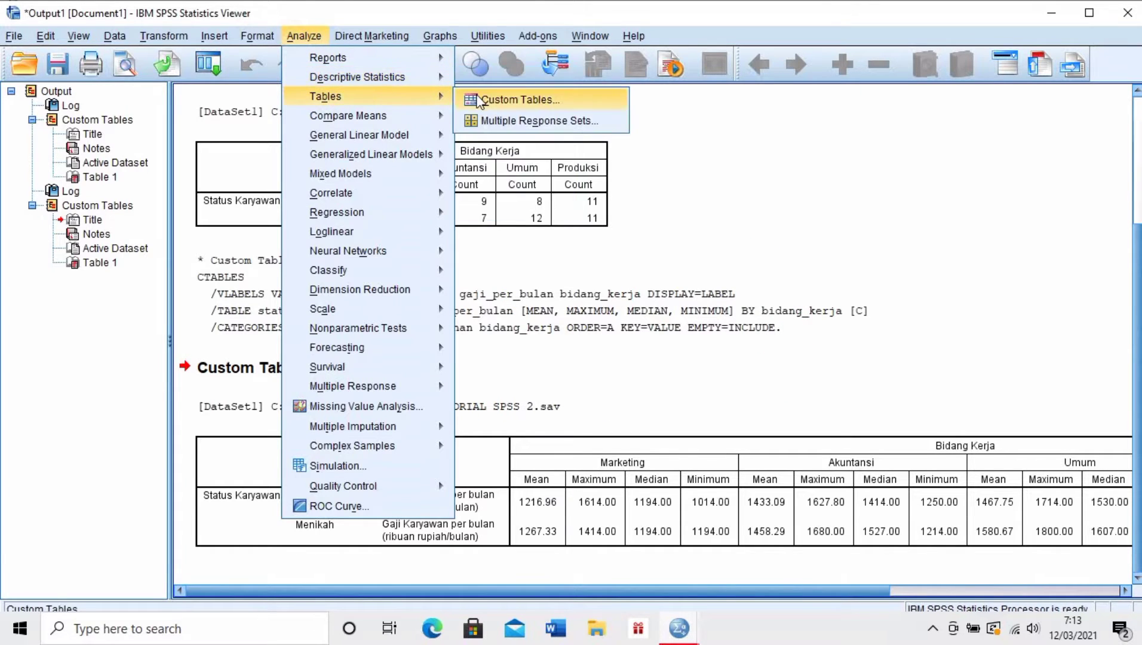
pyautogui.click(480, 101)
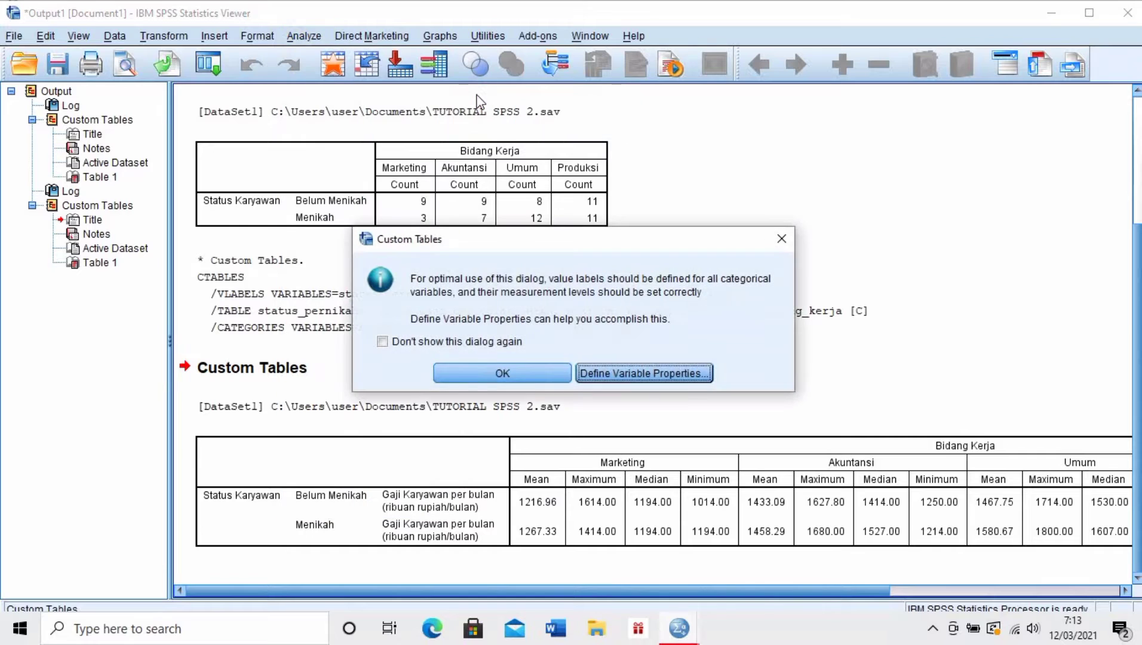
pyautogui.click(502, 372)
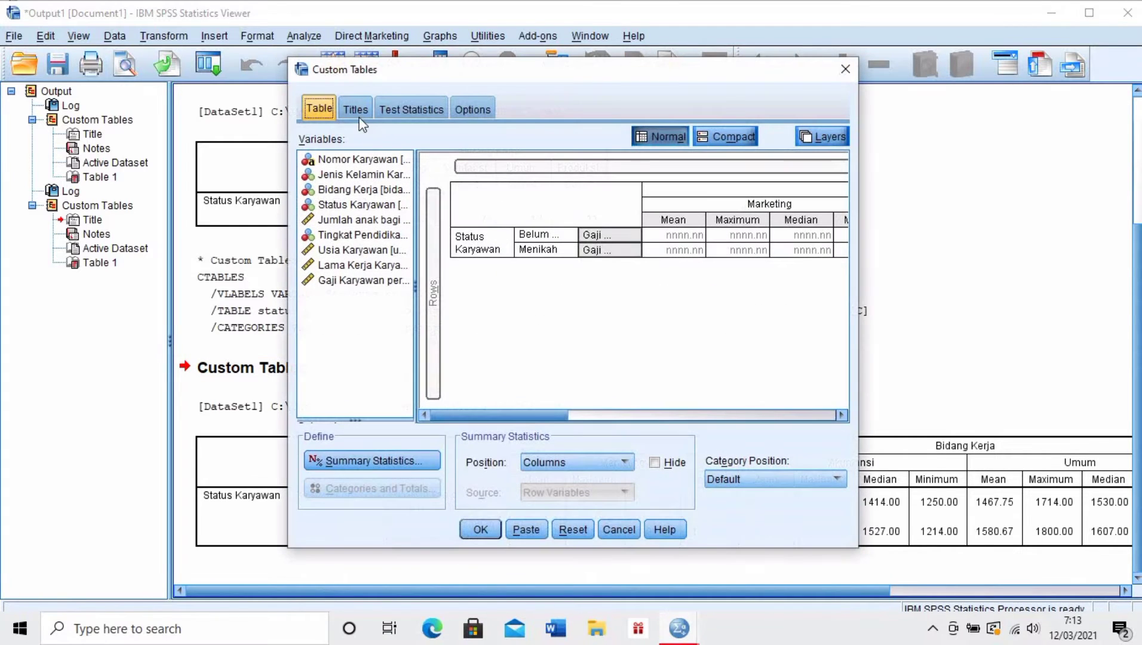
pyautogui.click(356, 110)
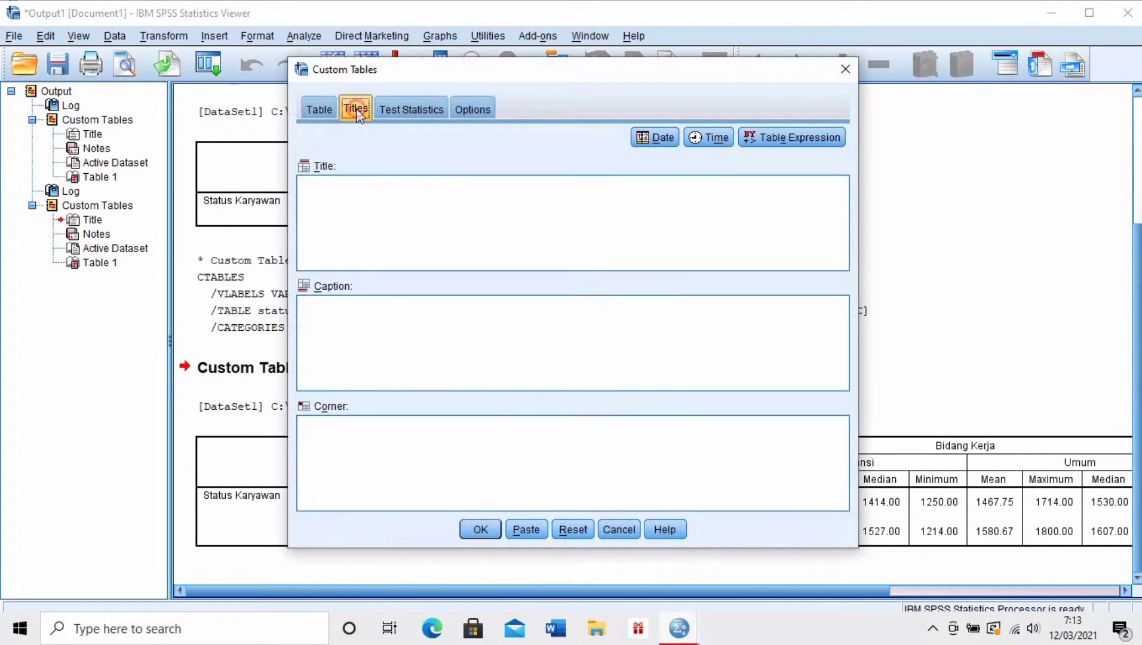
pyautogui.click(369, 210)
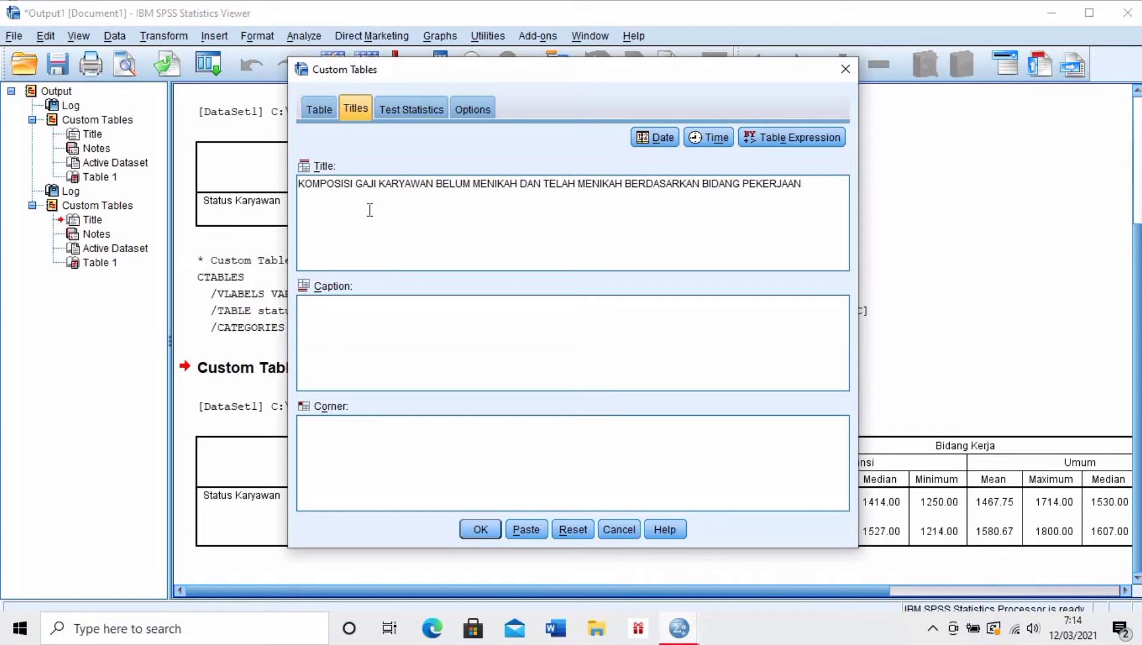
pyautogui.click(353, 317)
pyautogui.click(349, 436)
pyautogui.write('KPI 2019')
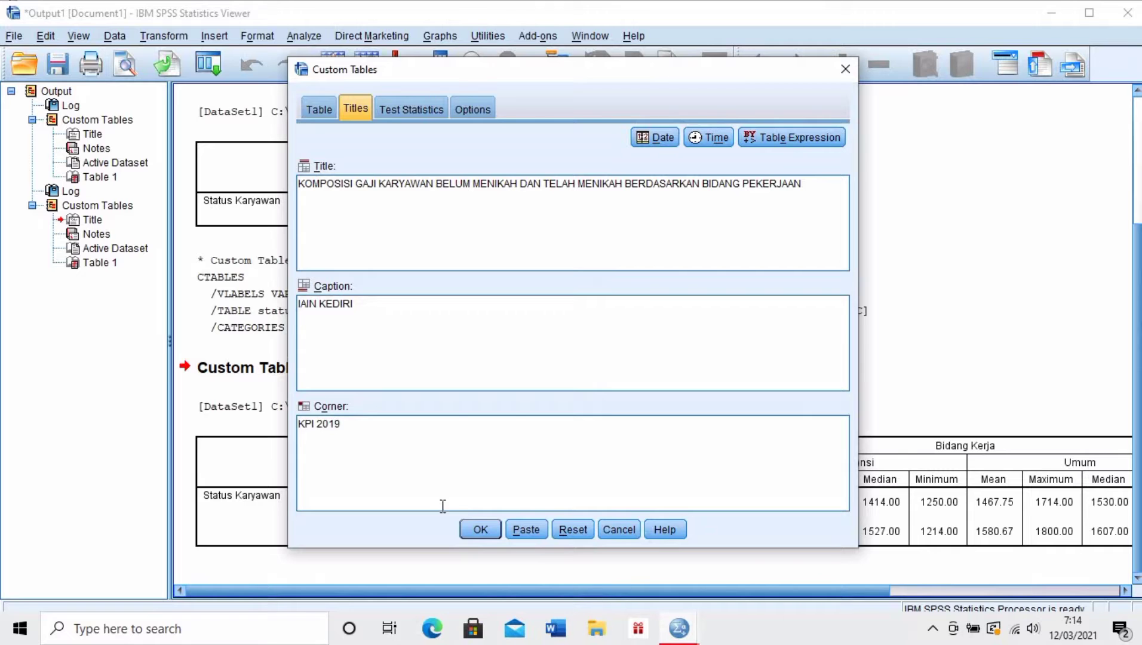
pyautogui.click(477, 530)
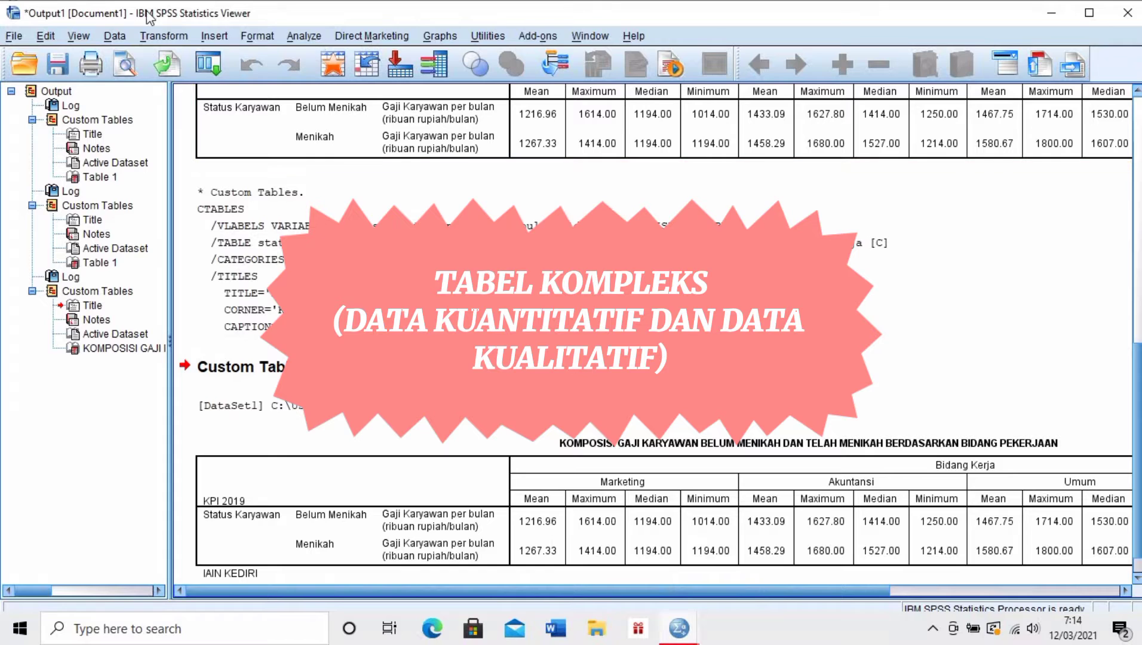
# - Reopen the custom table definition and reset the settings on all of its tabs
pyautogui.click(300, 37)
pyautogui.moveTo(344, 101)
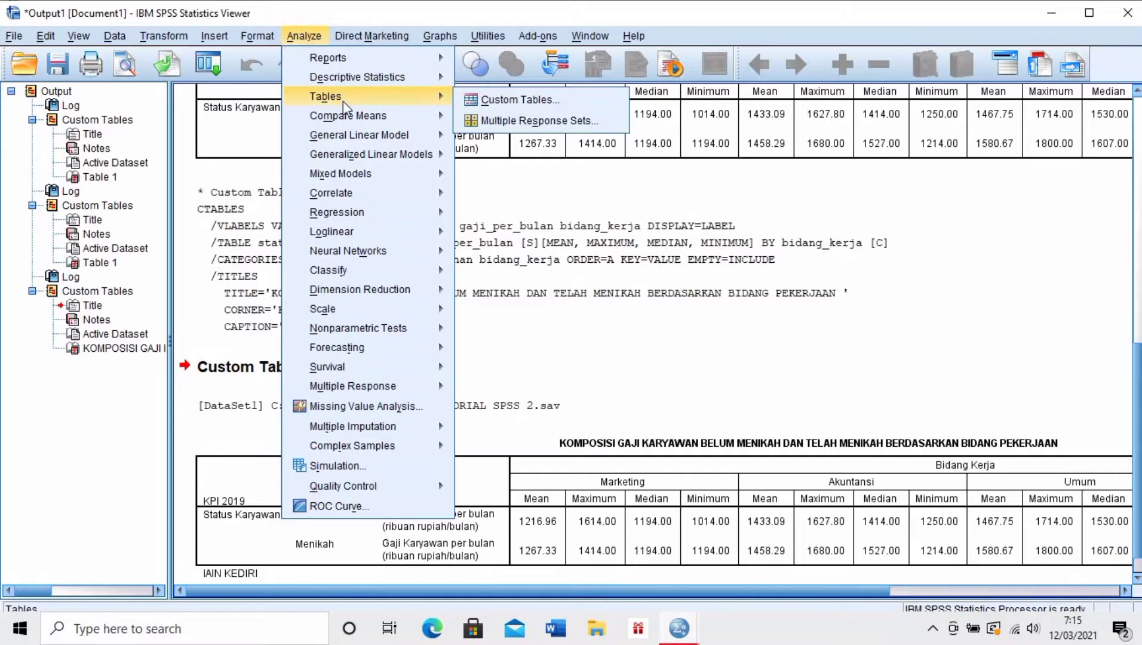
pyautogui.click(482, 104)
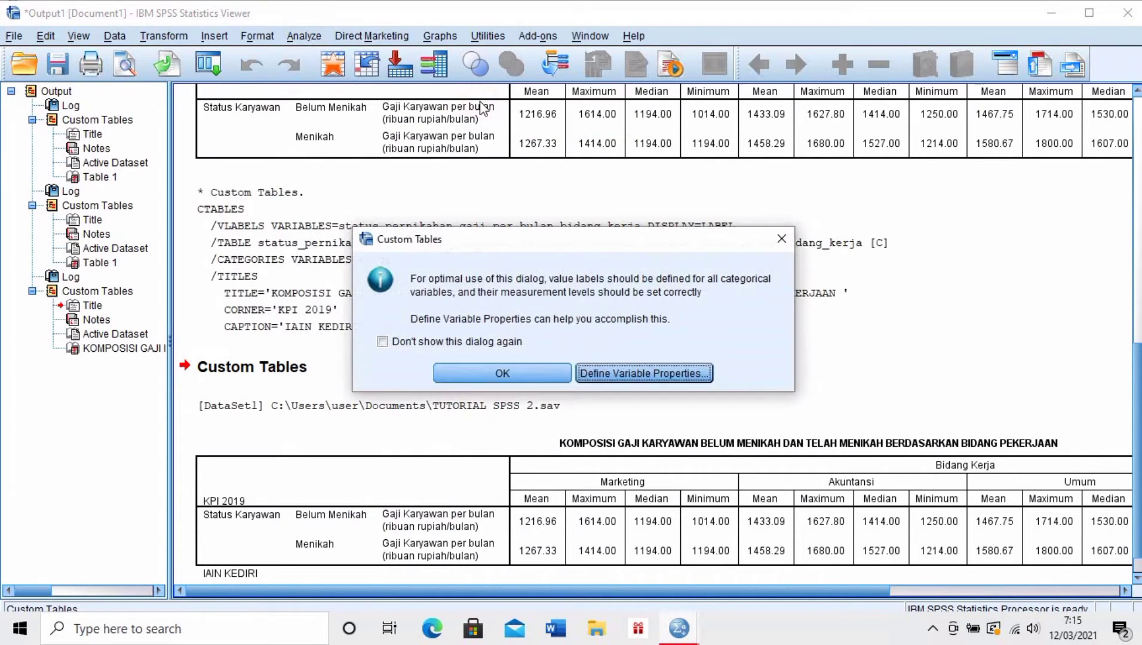
pyautogui.click(507, 375)
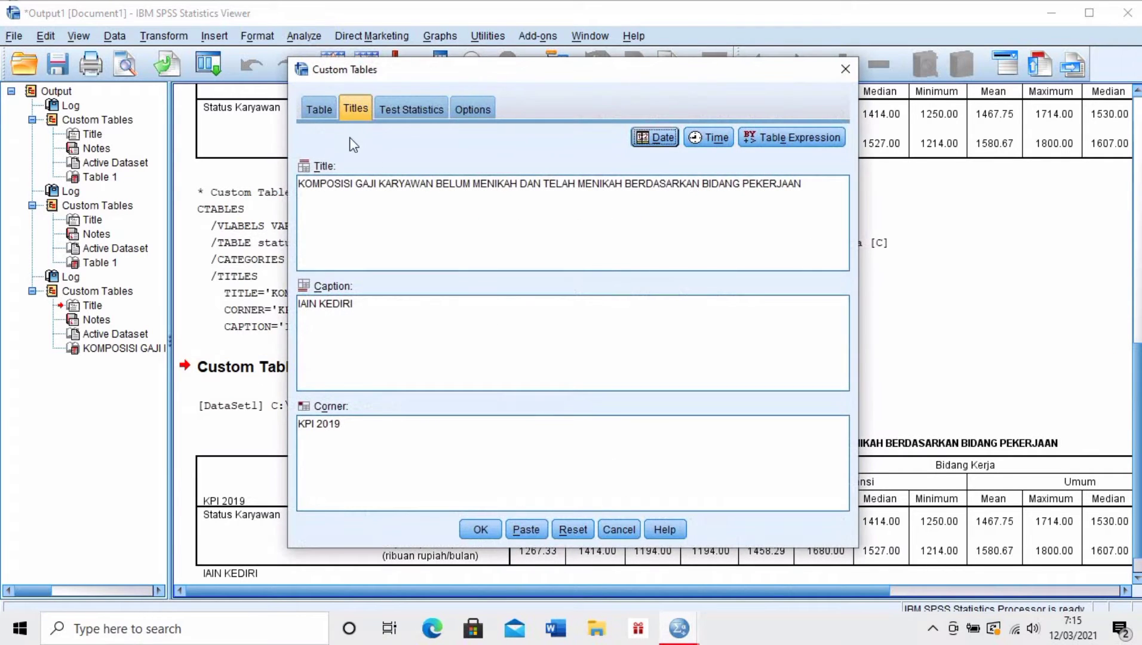
pyautogui.click(323, 109)
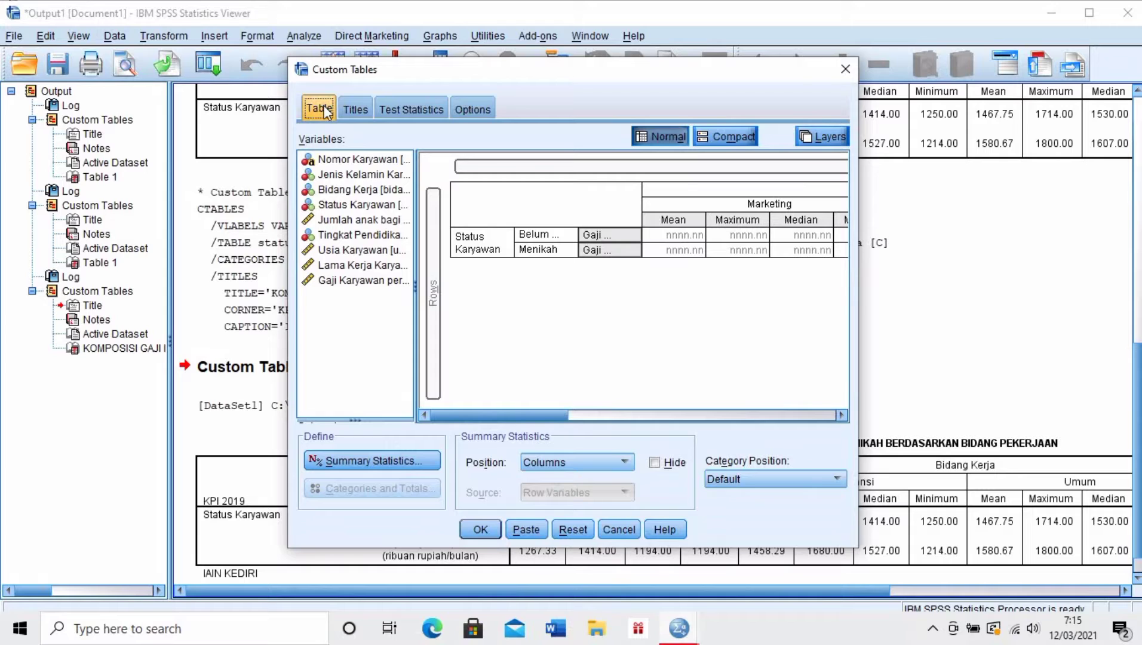
pyautogui.click(573, 530)
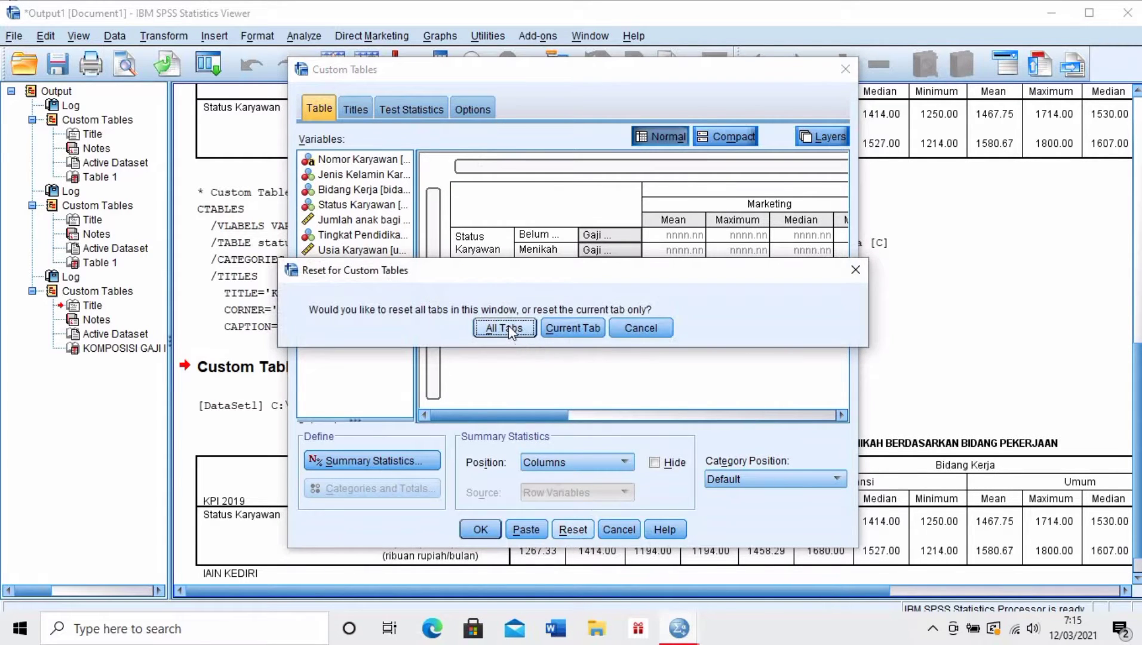
pyautogui.click(506, 328)
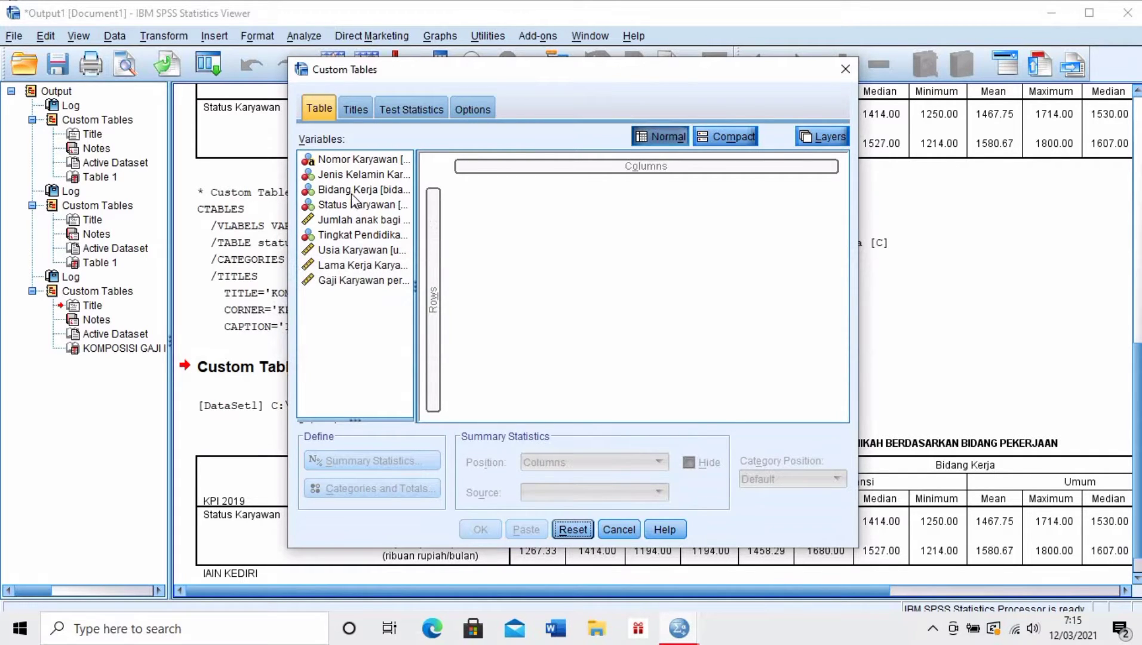
# - Define a custom table with Bidang Kerja in columns and Status Karyawan in rows, nesting Gaji Karyawan per bulan inside the rows
pyautogui.moveTo(353, 194); pyautogui.dragTo(532, 168)
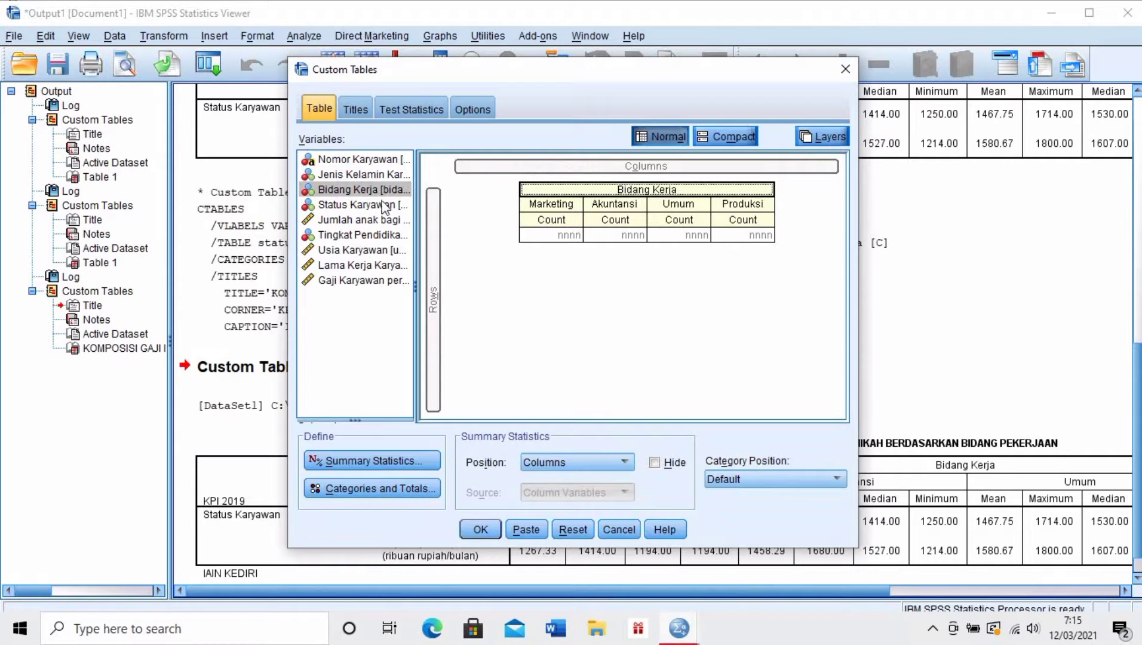
pyautogui.click(380, 205)
pyautogui.moveTo(380, 205); pyautogui.dragTo(436, 295)
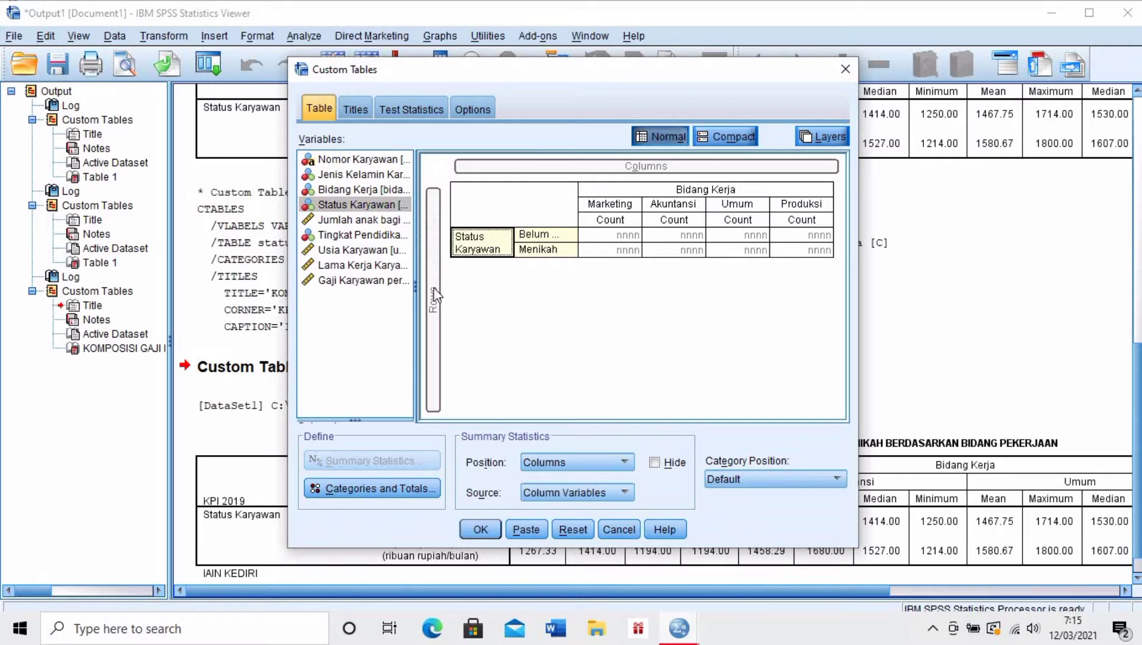
pyautogui.click(370, 286)
pyautogui.moveTo(370, 286); pyautogui.dragTo(566, 245)
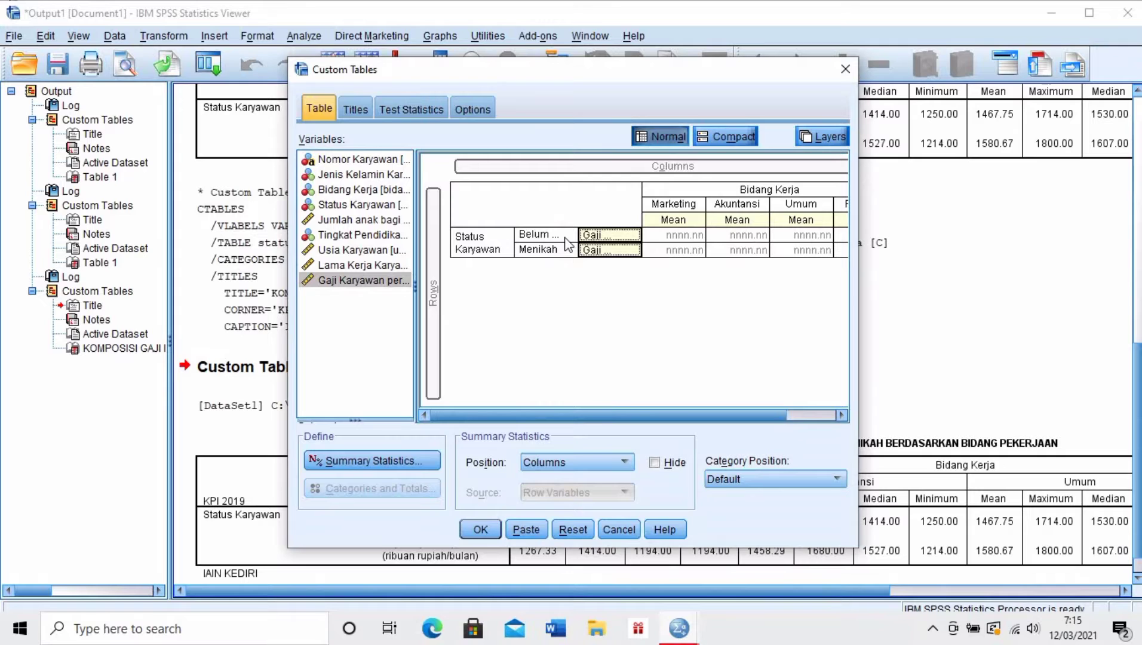
# - Nest Tingkat Pendidikan Karyawan beneath the Bidang Kerja columns and generate the table
pyautogui.click(352, 237)
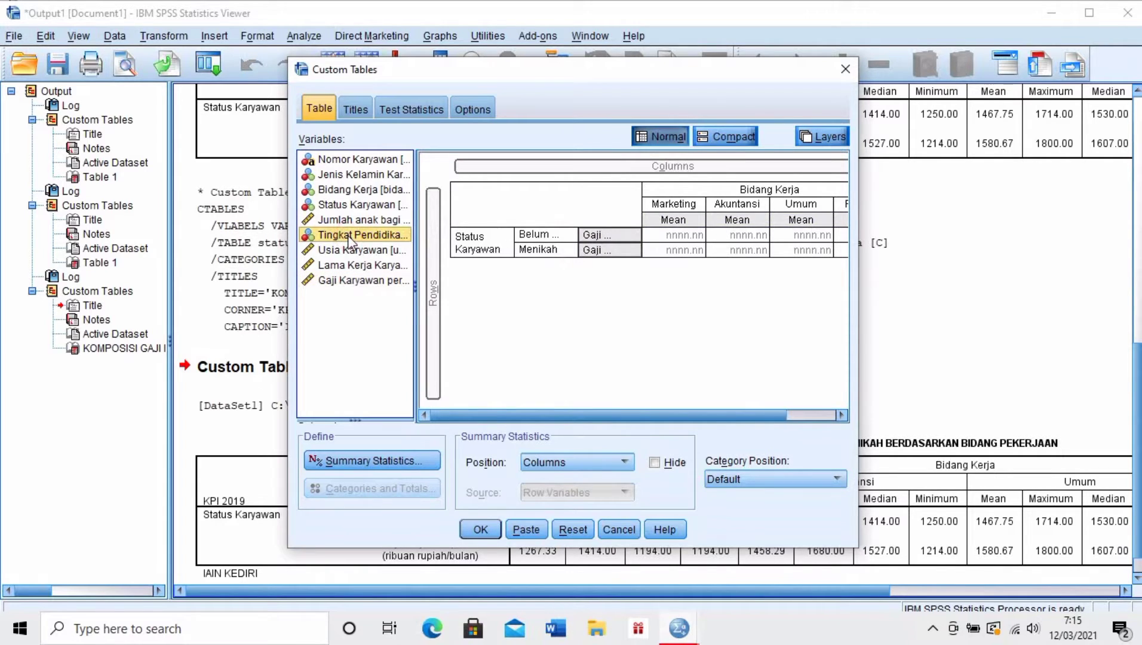
pyautogui.moveTo(350, 242); pyautogui.dragTo(688, 238)
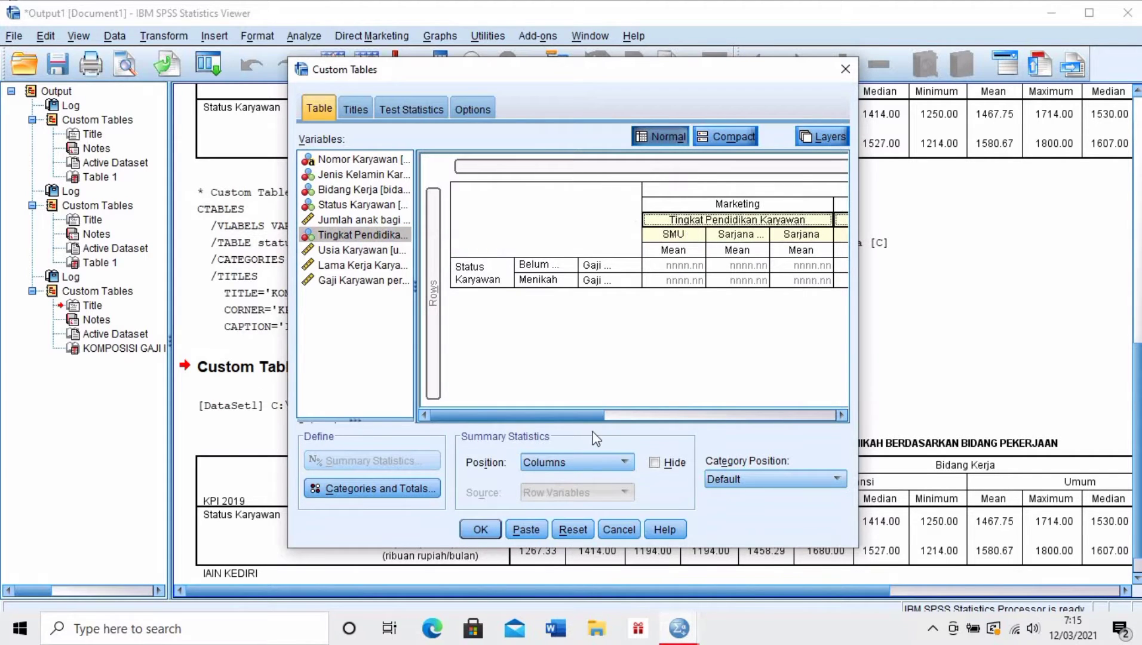
pyautogui.click(484, 528)
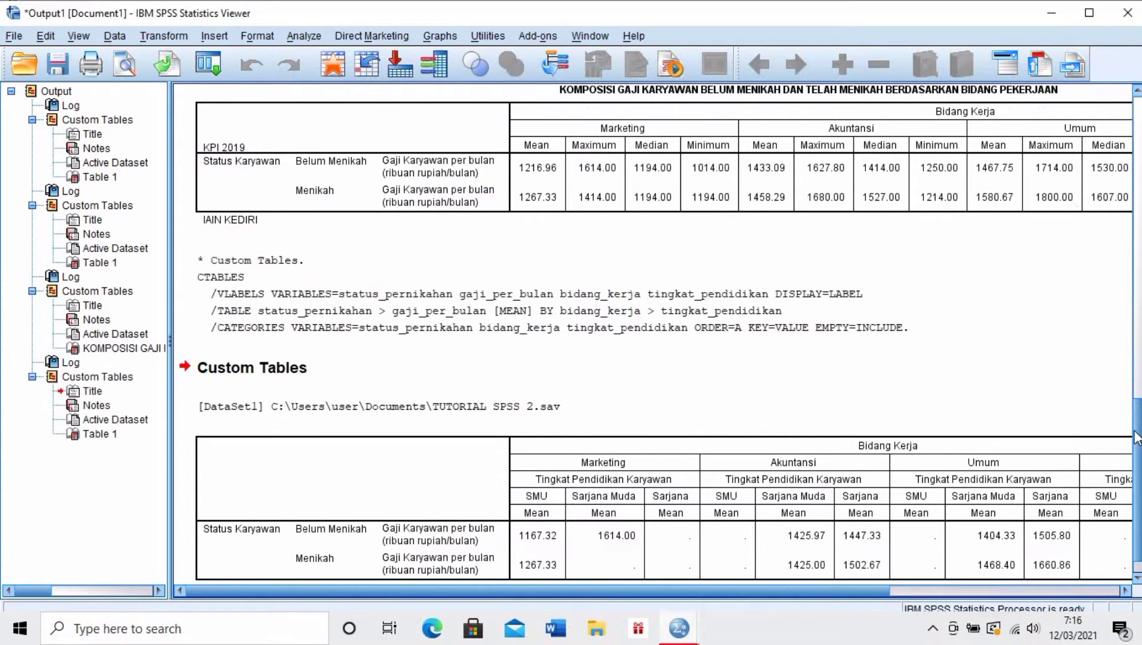
# - Open the new salary table for editing, transpose its rows and columns, and return to the output
pyautogui.scroll(-1, 1139, 469)
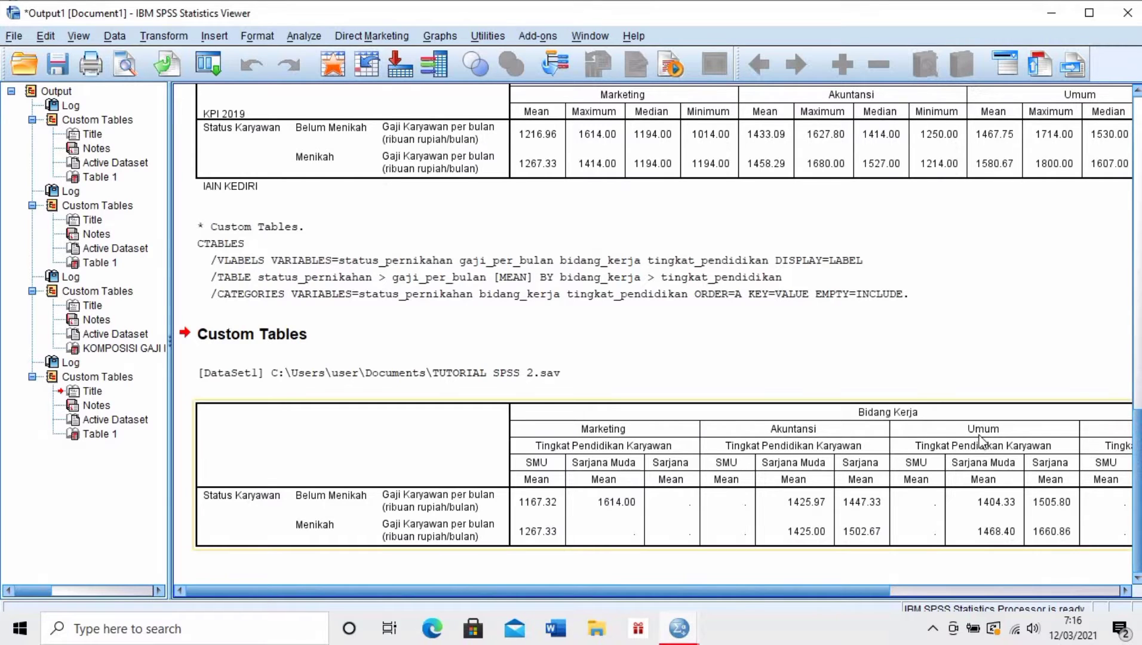
pyautogui.click(818, 413)
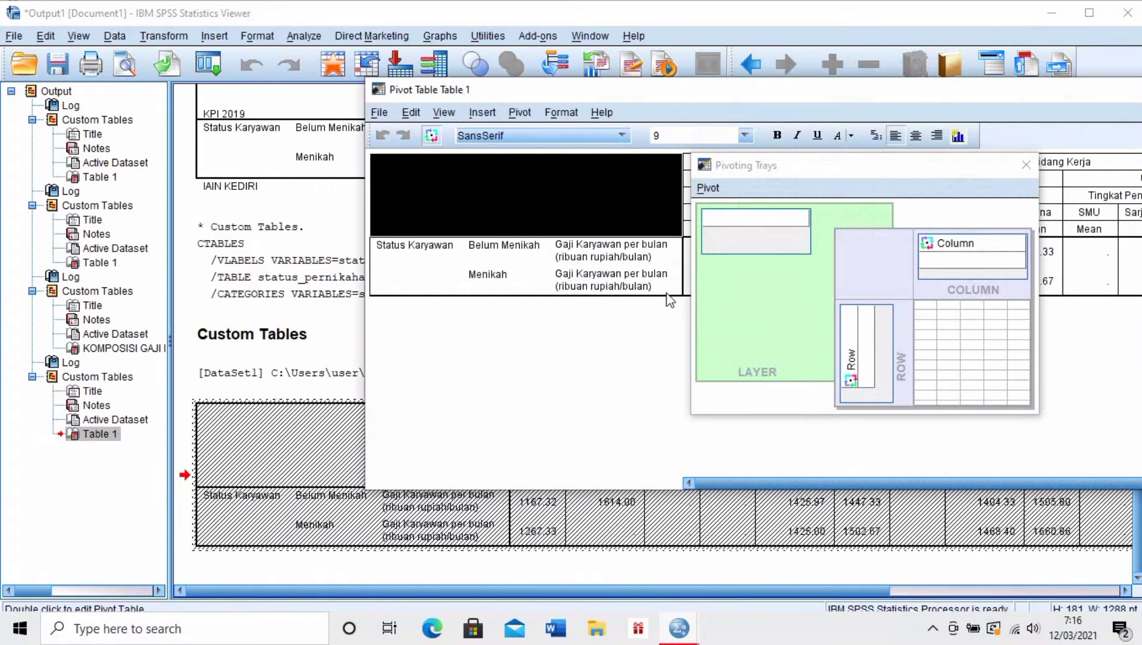
pyautogui.click(520, 114)
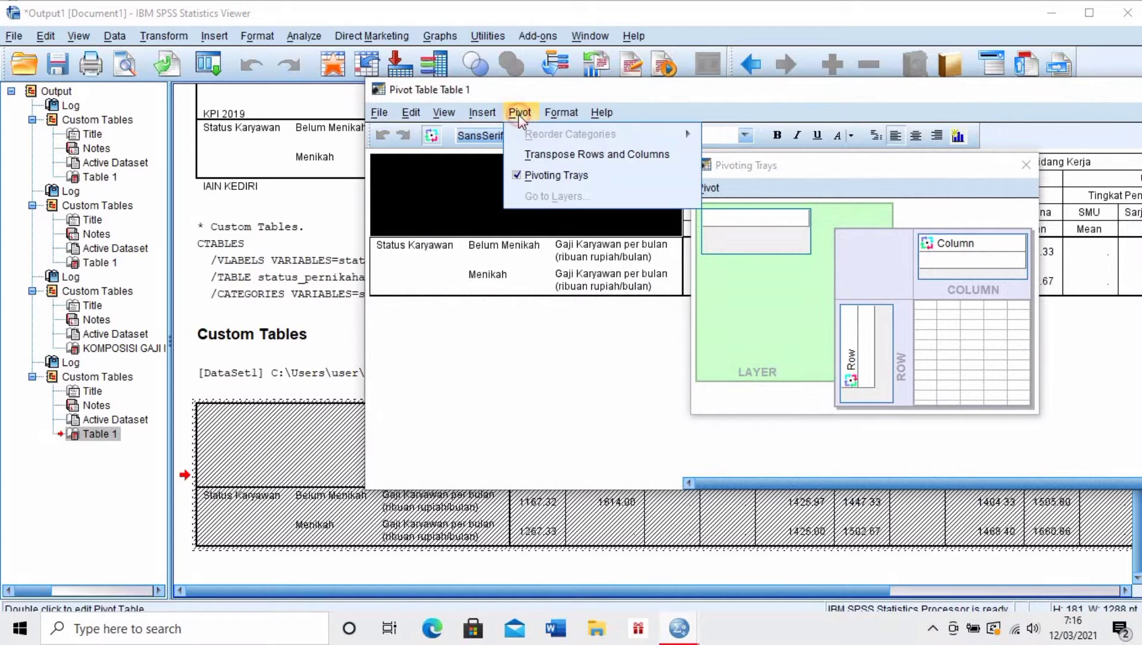
pyautogui.click(546, 156)
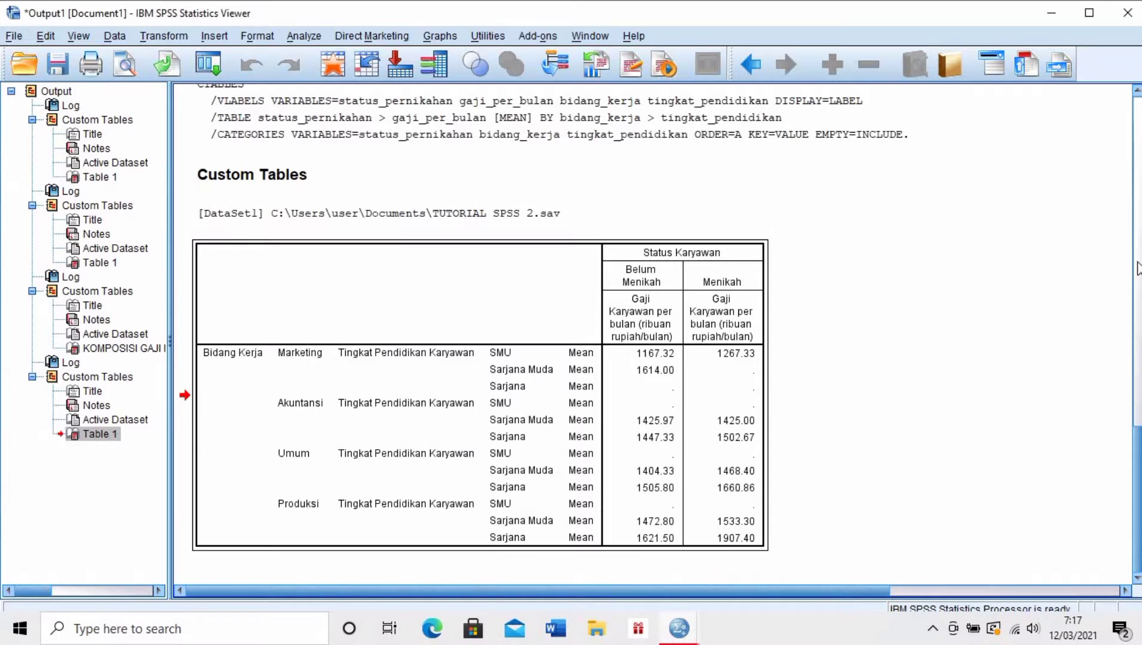
pyautogui.click(1137, 267)
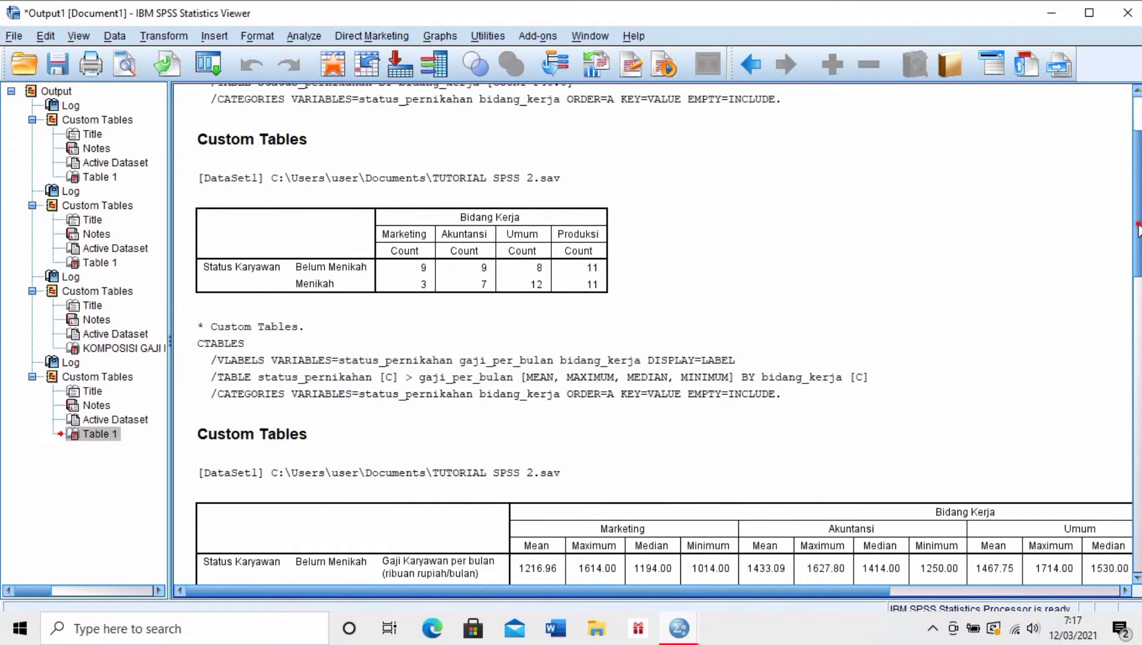
pyautogui.moveTo(1139, 230); pyautogui.dragTo(1138, 528)
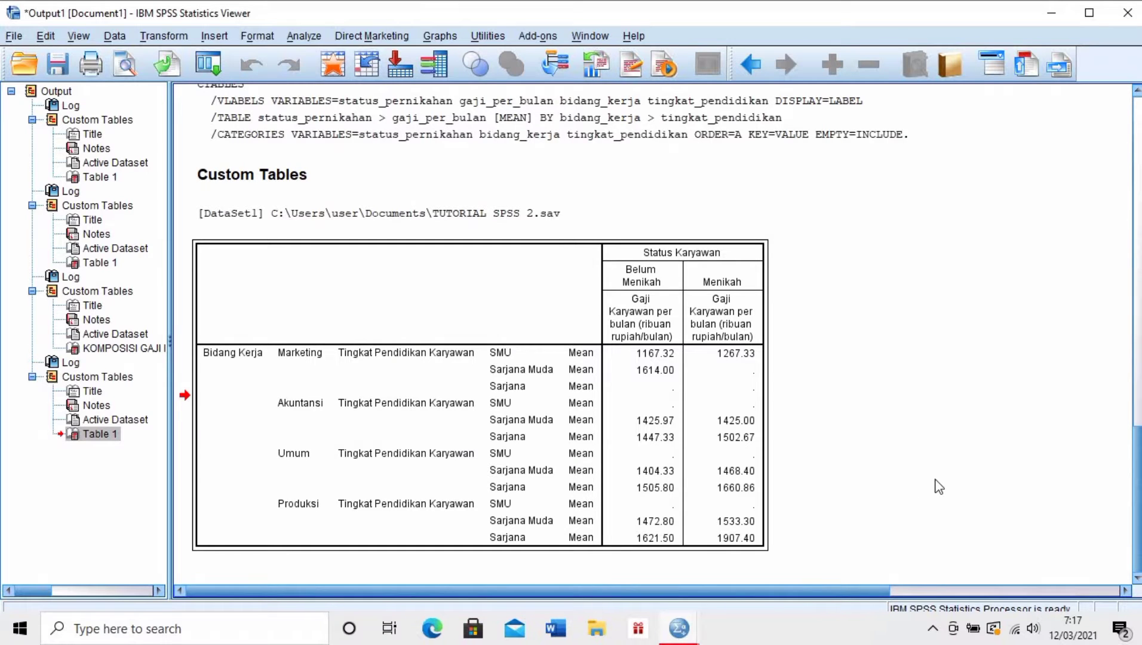
pyautogui.click(760, 398)
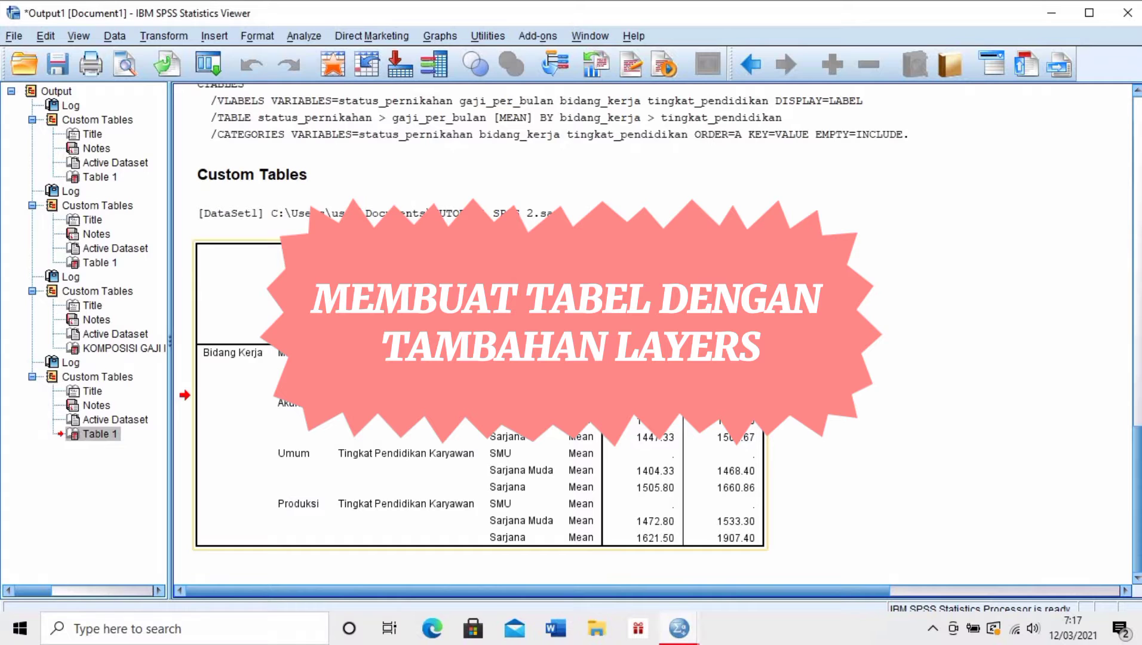
# - Open the Custom Tables definition again and reset all of its tabs
pyautogui.click(315, 37)
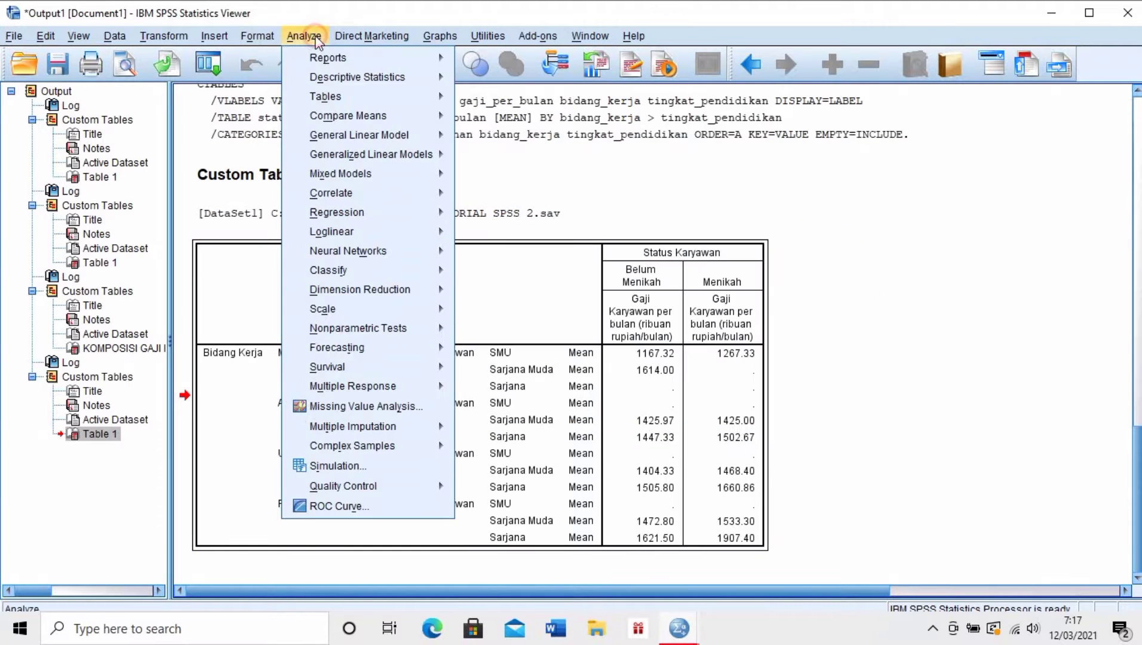
pyautogui.moveTo(347, 94)
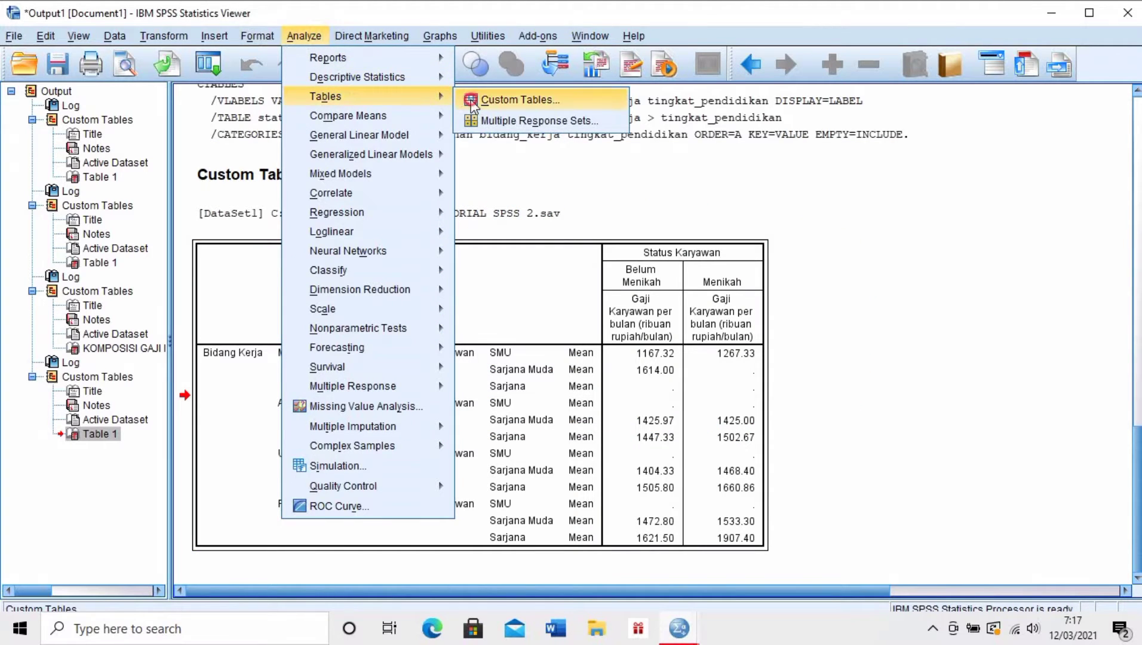
pyautogui.click(473, 105)
pyautogui.click(509, 372)
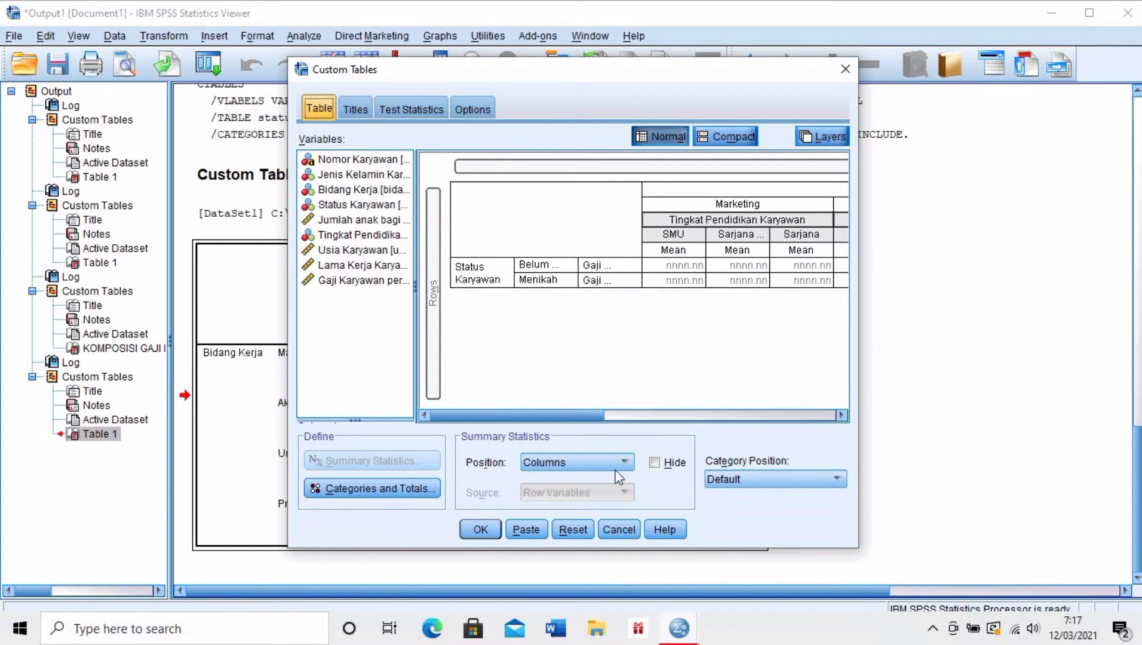
pyautogui.click(572, 529)
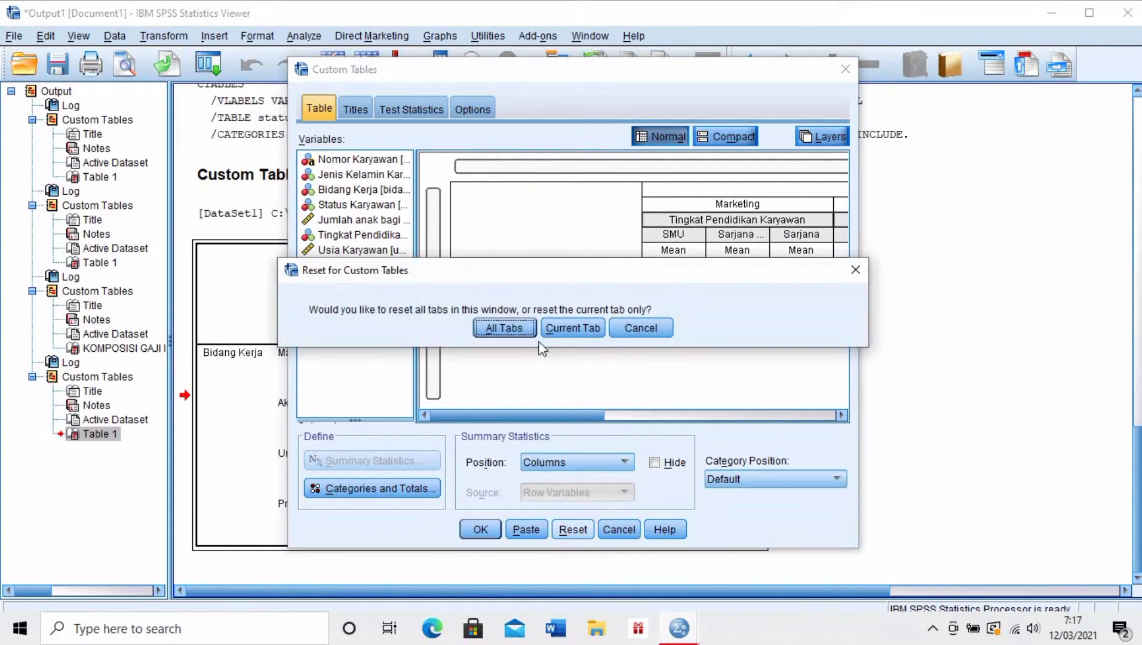
pyautogui.click(502, 328)
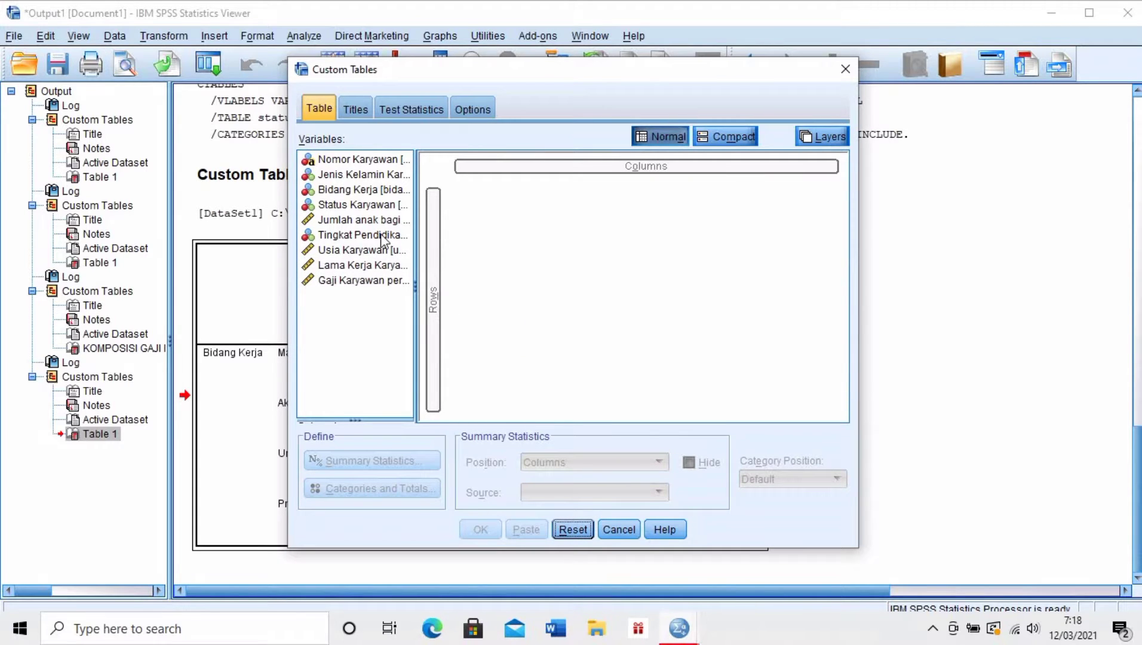
# - Place Bidang Kerja in columns and Tingkat Pendidikan Karyawan in rows, with Usia Karyawan nested inside the rows
pyautogui.click(334, 191)
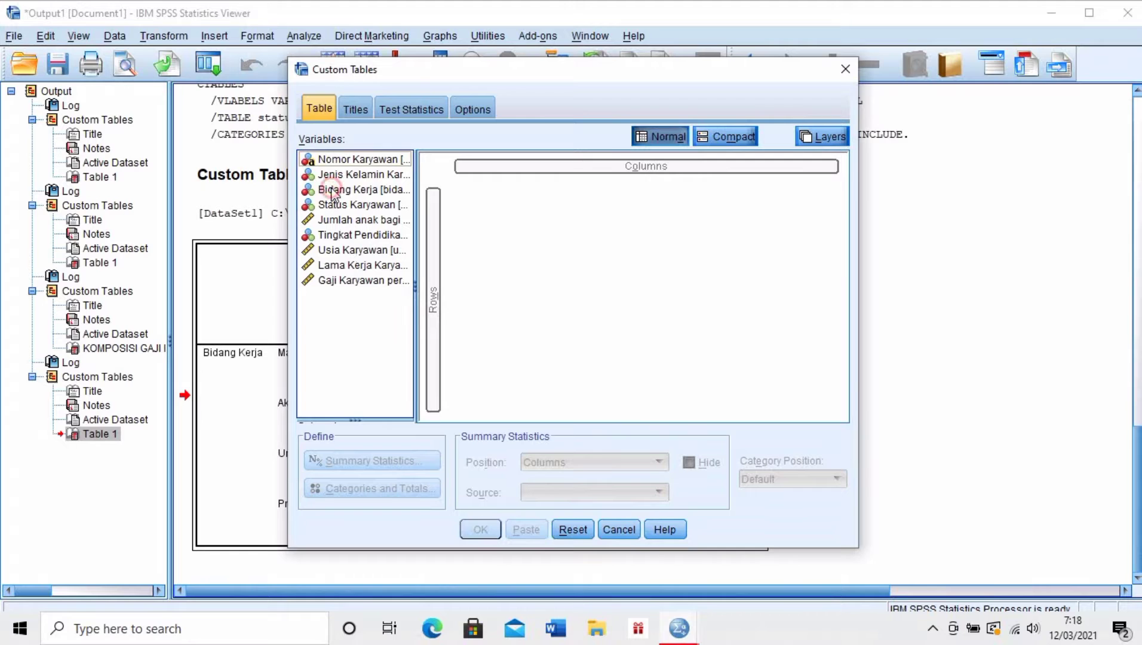
pyautogui.moveTo(334, 192); pyautogui.dragTo(501, 170)
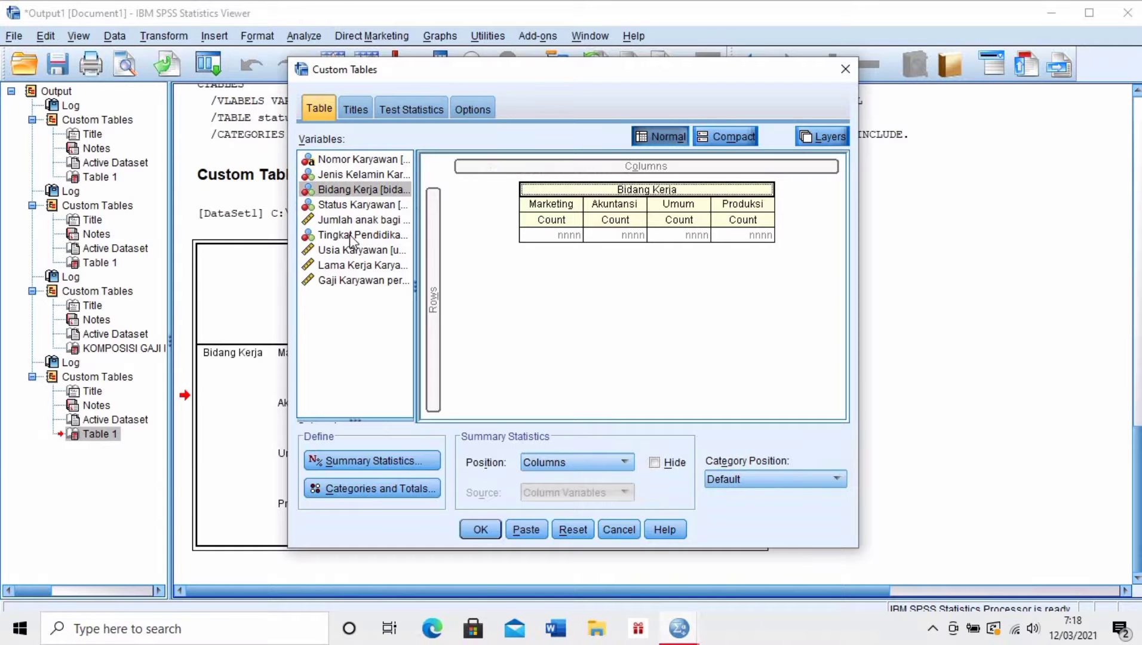
pyautogui.moveTo(352, 235); pyautogui.dragTo(442, 312)
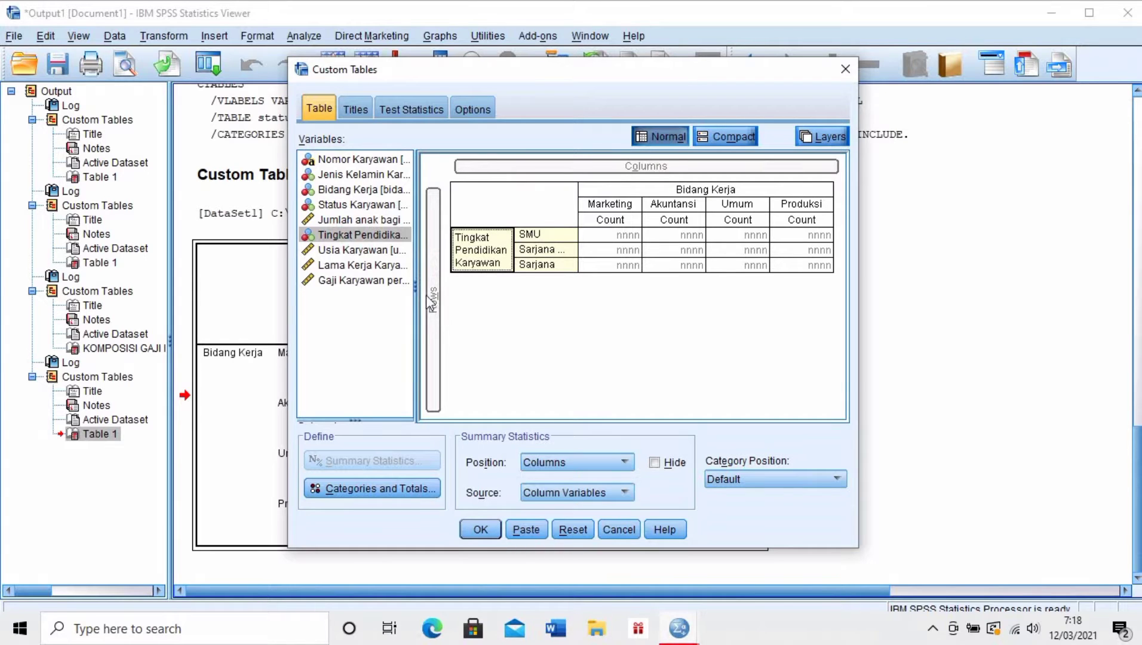
pyautogui.click(380, 252)
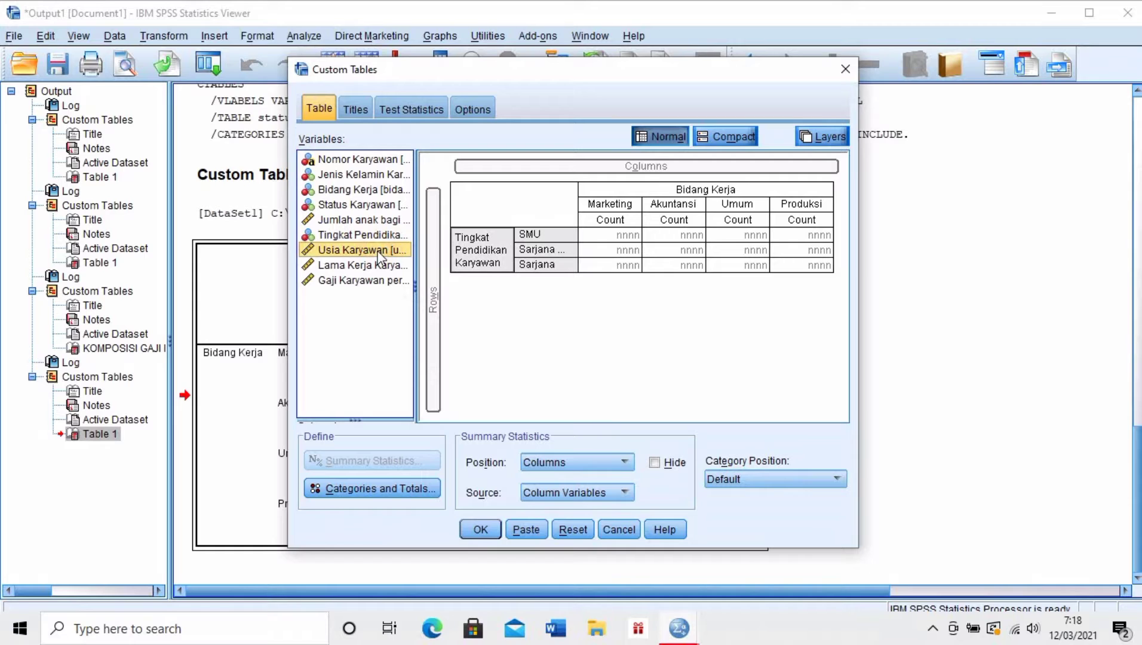
pyautogui.moveTo(381, 253); pyautogui.dragTo(567, 259)
# - Show the layers area, add Jenis Kelamin Karyawan and Status Karyawan as layers, and generate the table
pyautogui.moveTo(858, 138); pyautogui.dragTo(1089, 137)
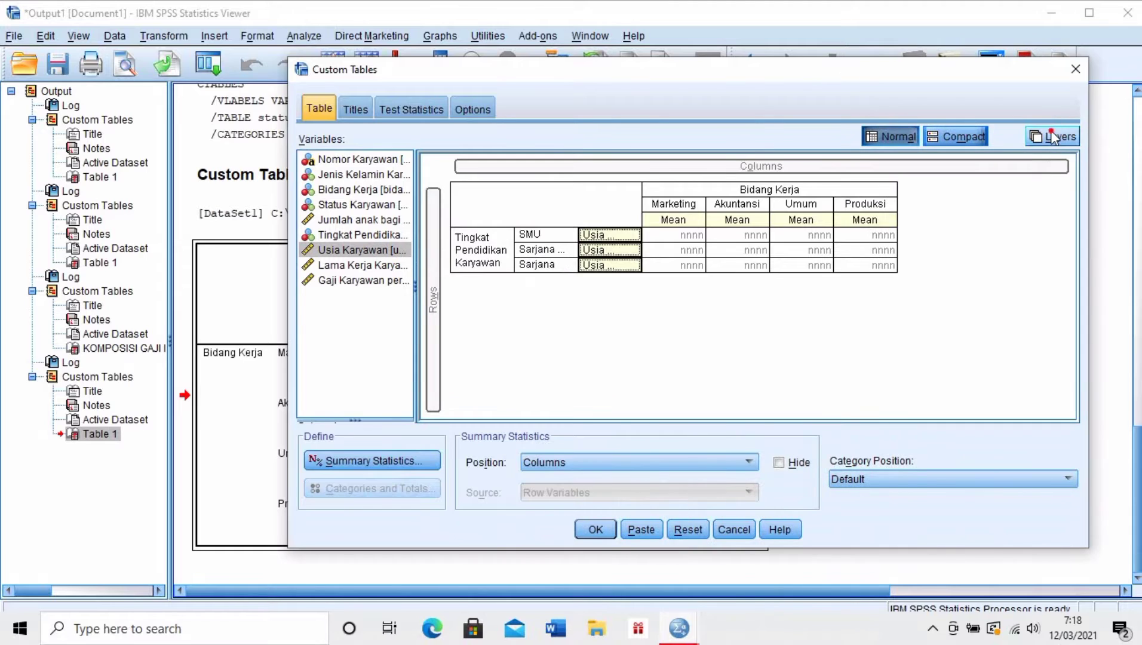
pyautogui.click(1051, 130)
pyautogui.click(1031, 197)
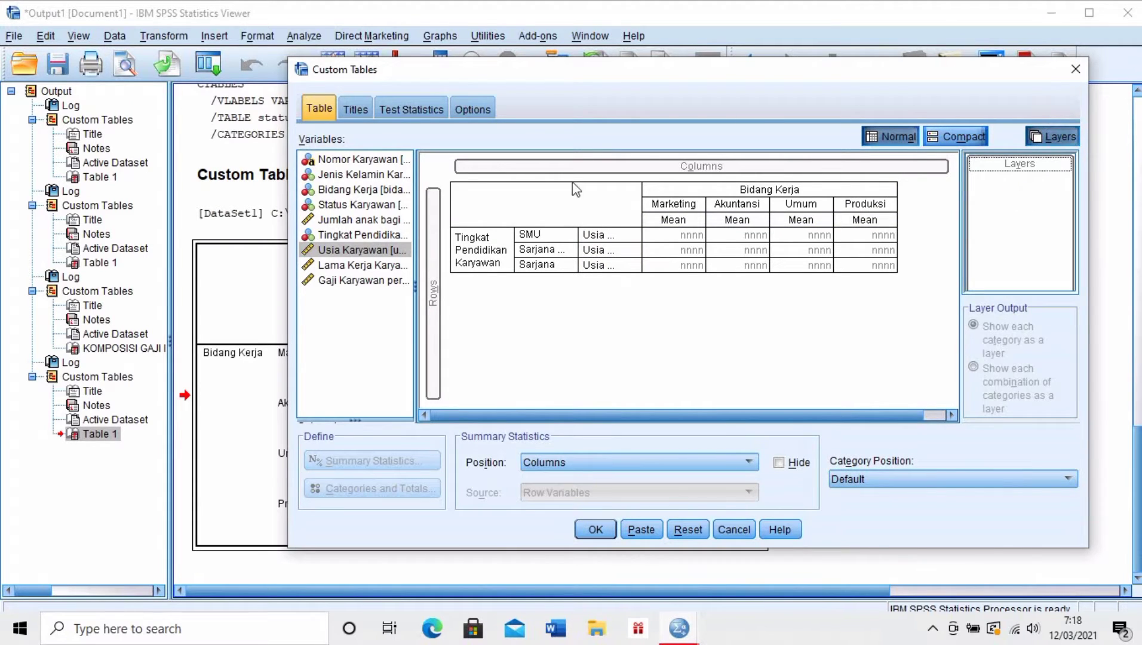
pyautogui.moveTo(367, 175); pyautogui.dragTo(1005, 182)
pyautogui.click(348, 207)
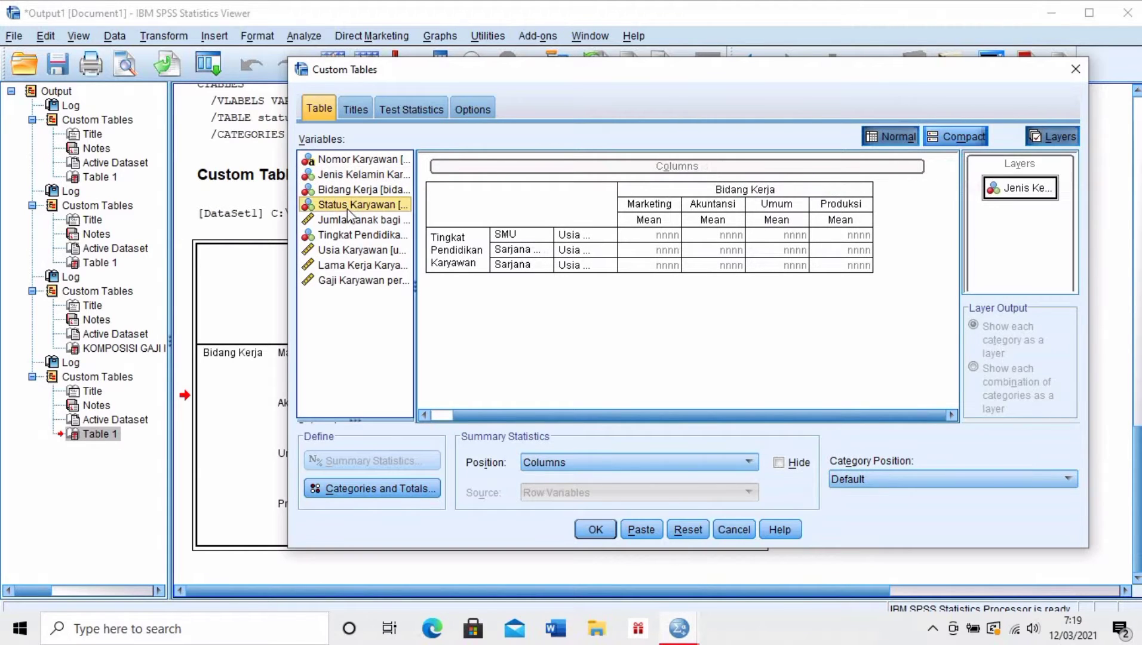
pyautogui.moveTo(346, 210); pyautogui.dragTo(989, 207)
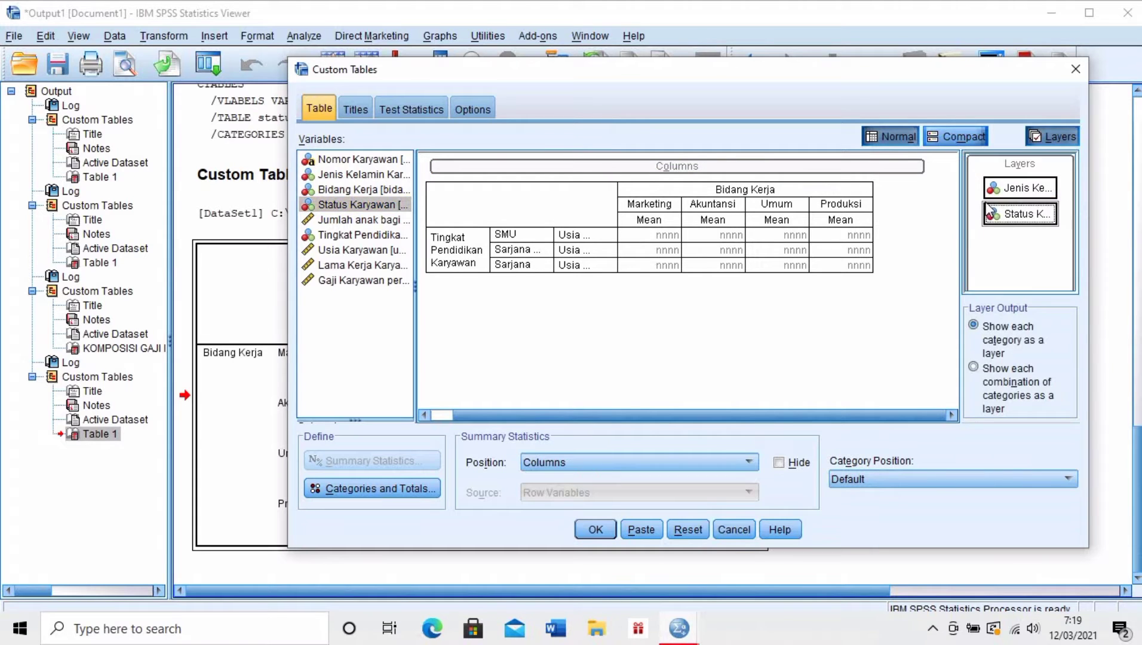
pyautogui.click(595, 530)
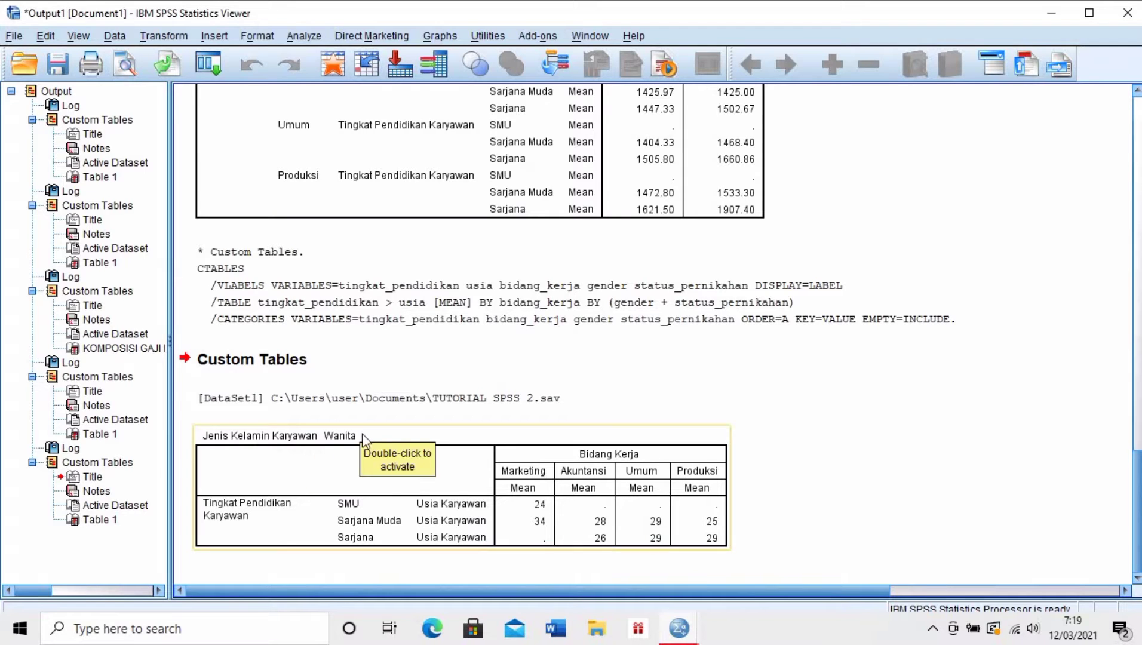
pyautogui.click(328, 469)
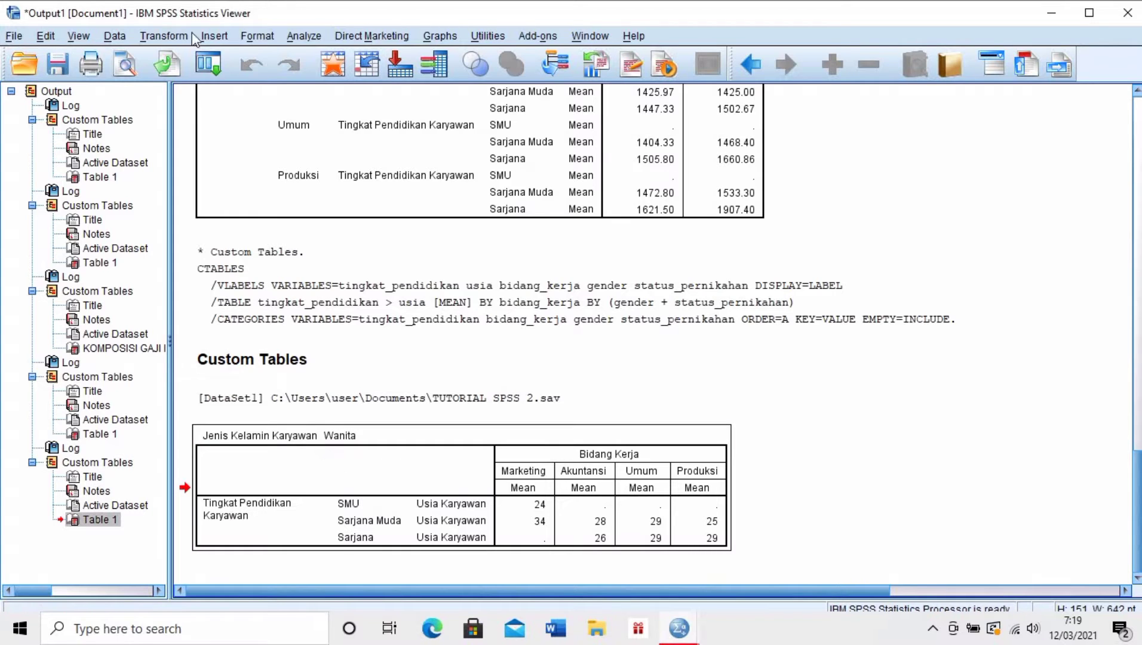
# - Reopen the custom table definition, set the layer output to show each combination of categories as a layer, and regenerate the table
pyautogui.click(301, 37)
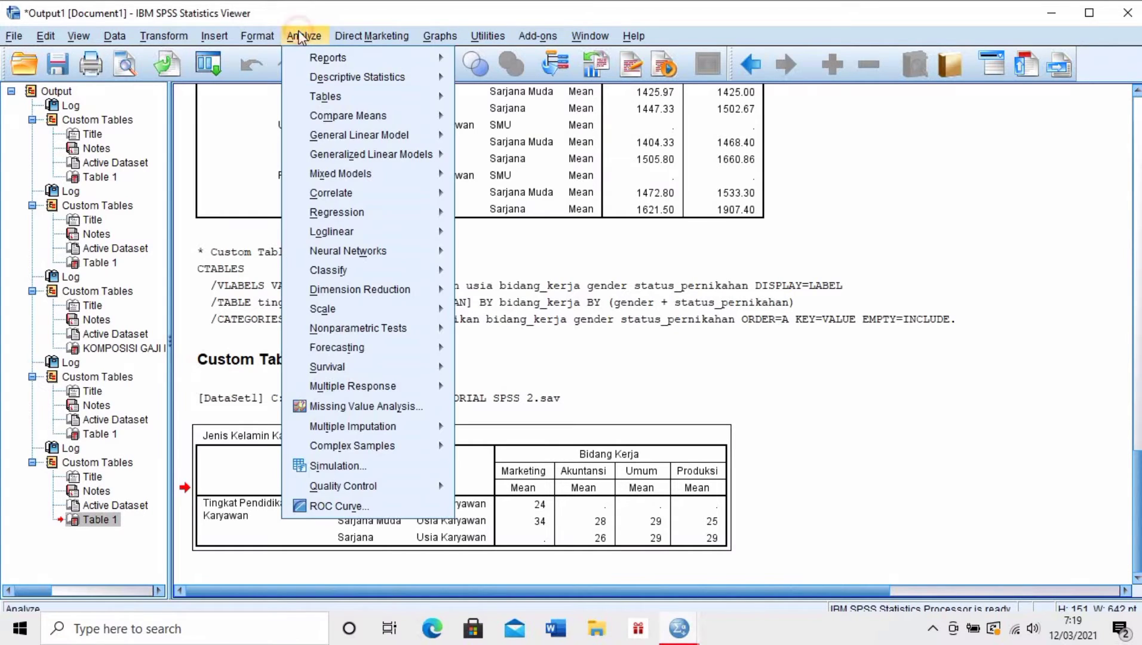
pyautogui.moveTo(345, 96)
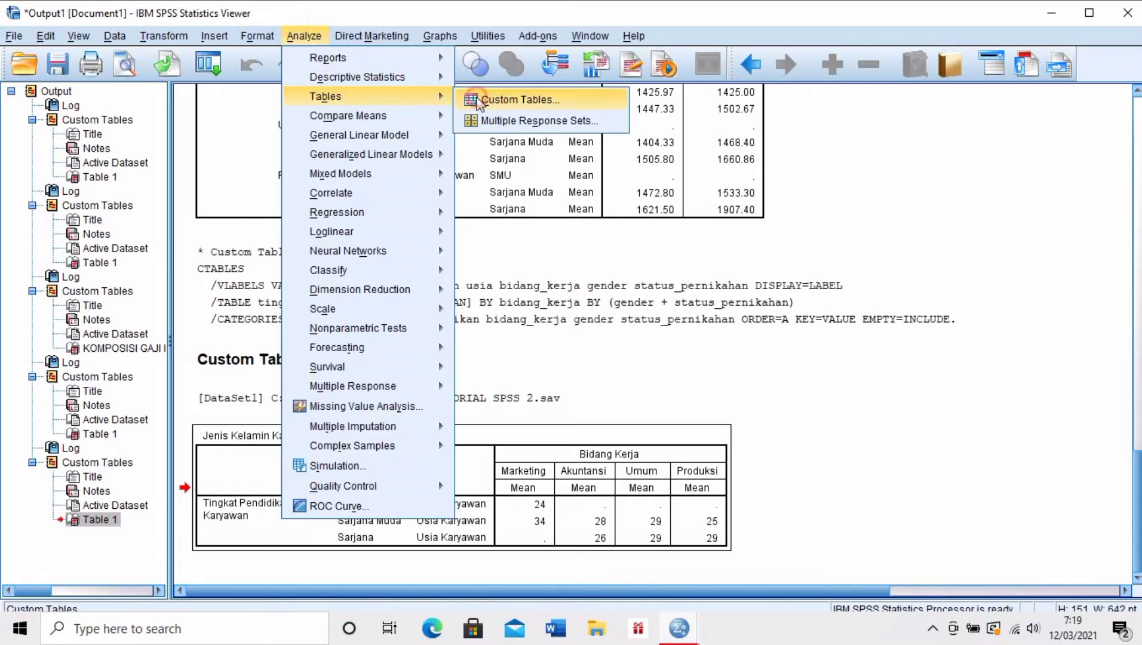
pyautogui.click(478, 103)
pyautogui.click(498, 375)
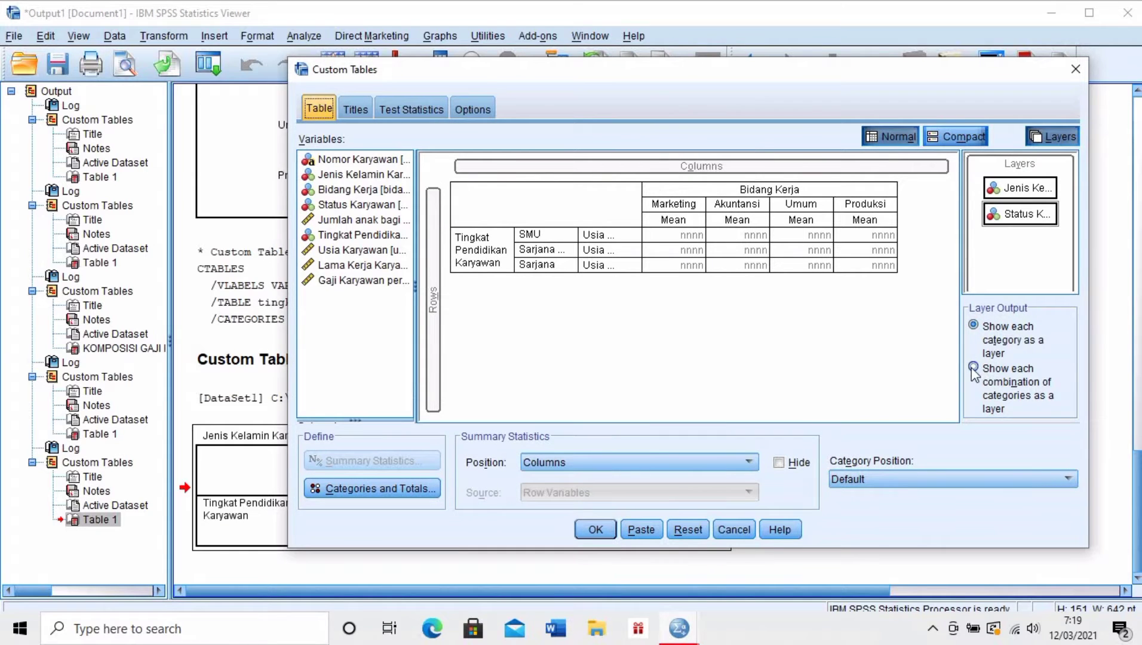
pyautogui.click(974, 368)
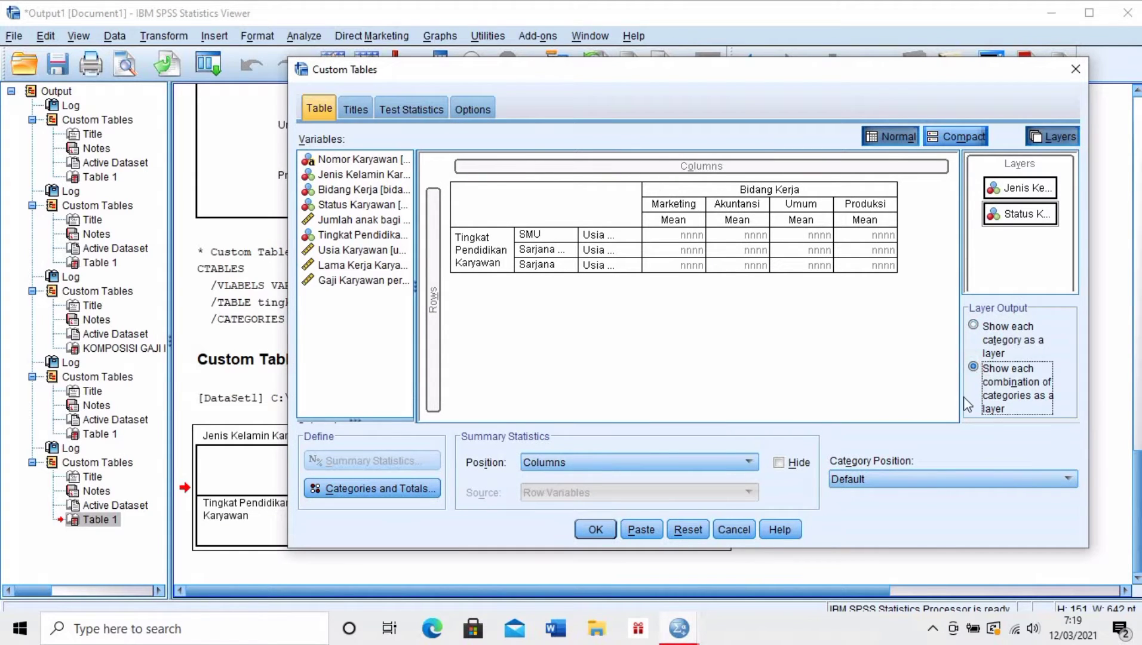
pyautogui.click(595, 530)
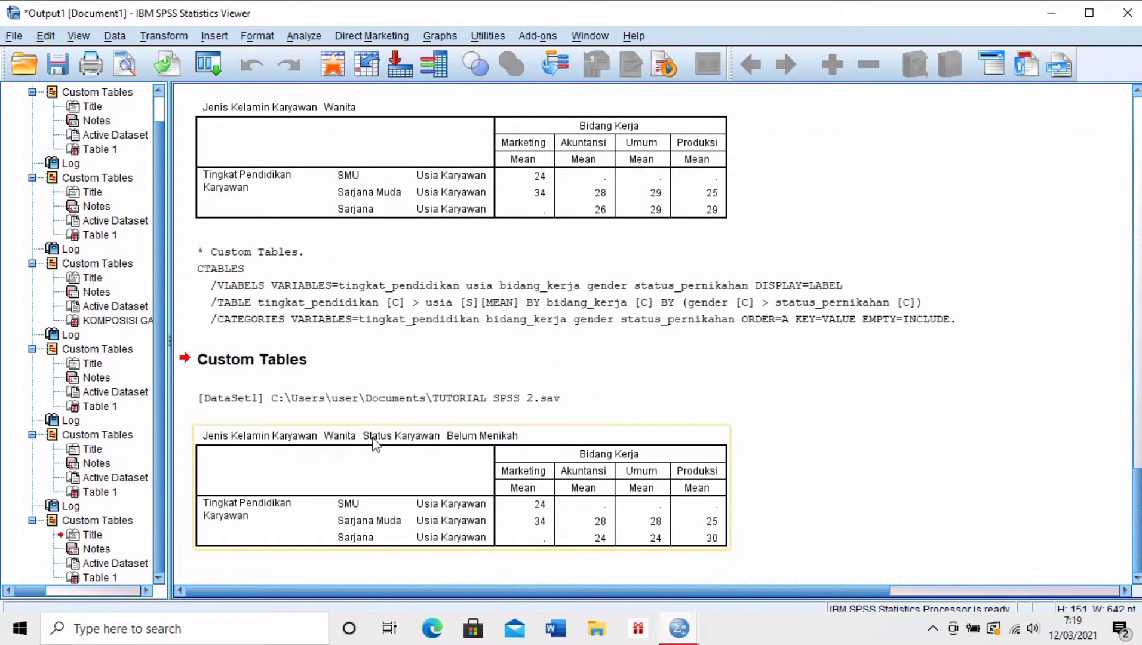
# - Switch the newest age table's layer to Jenis Kelamin Karyawan Pria with Status Karyawan Belum Menikah
pyautogui.doubleClick(461, 446)
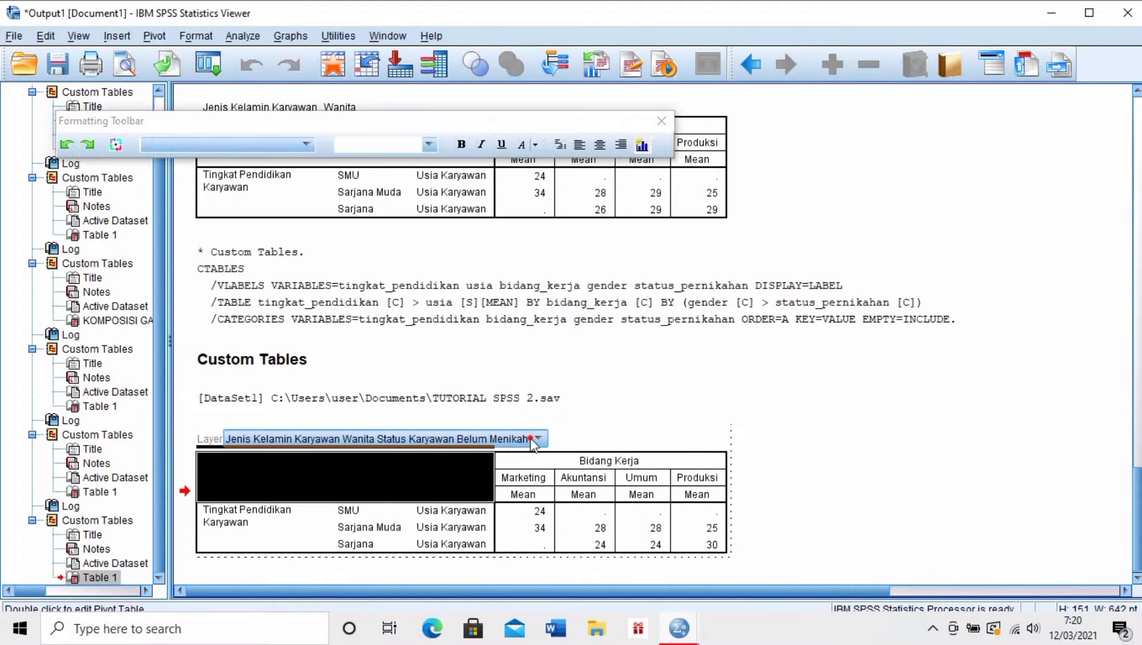
pyautogui.click(537, 439)
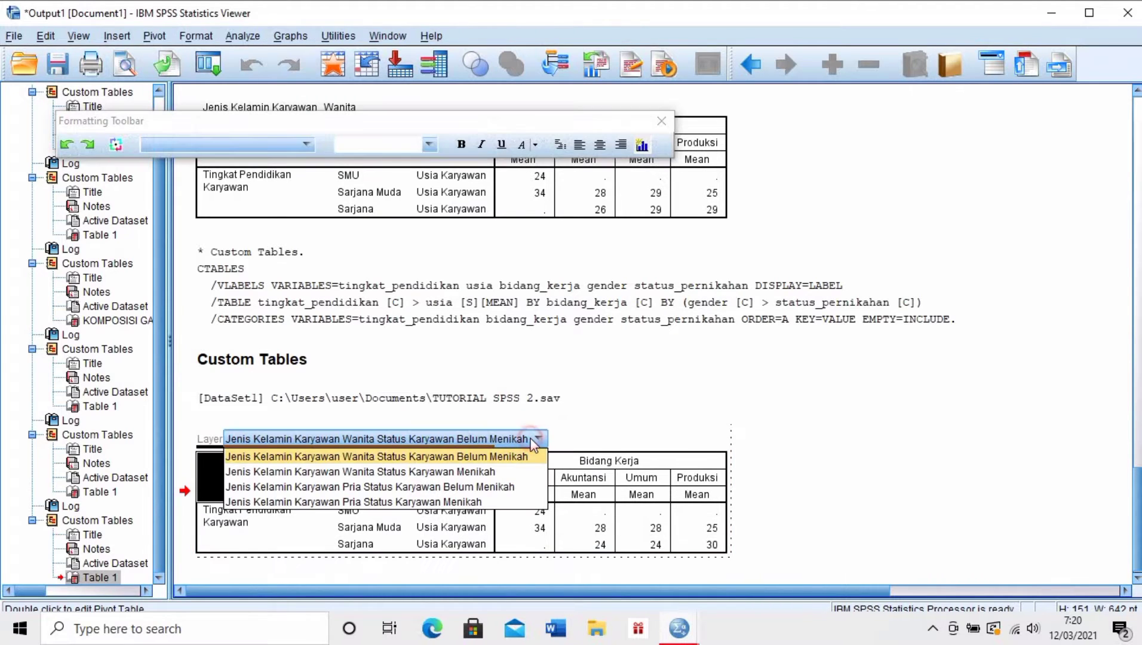
pyautogui.click(455, 488)
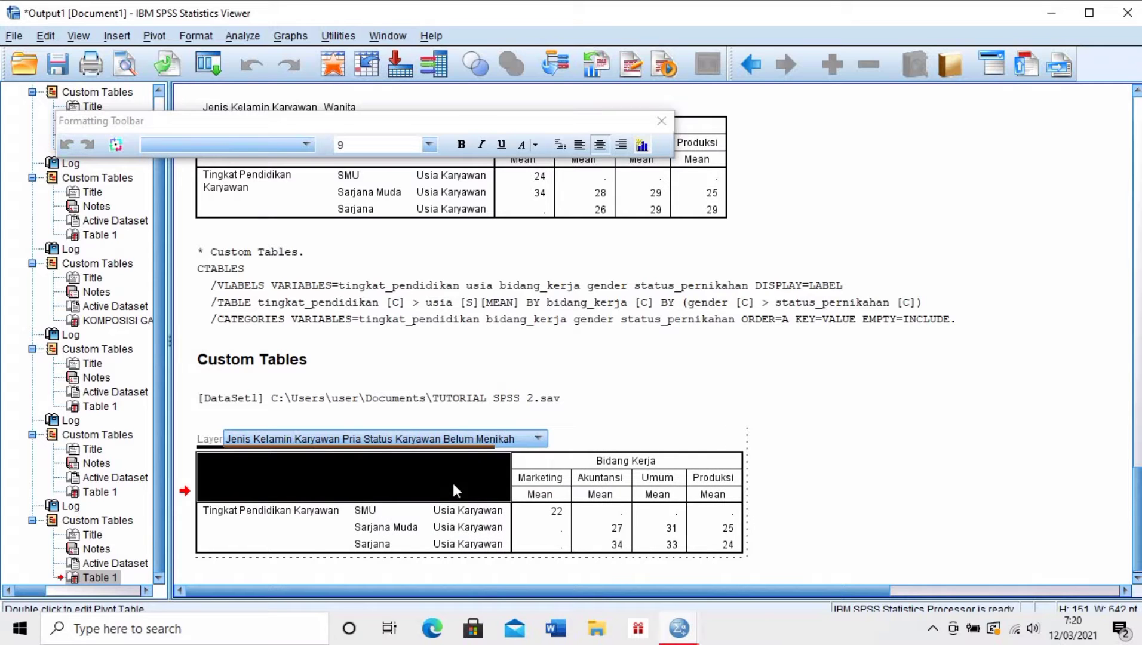
pyautogui.click(747, 423)
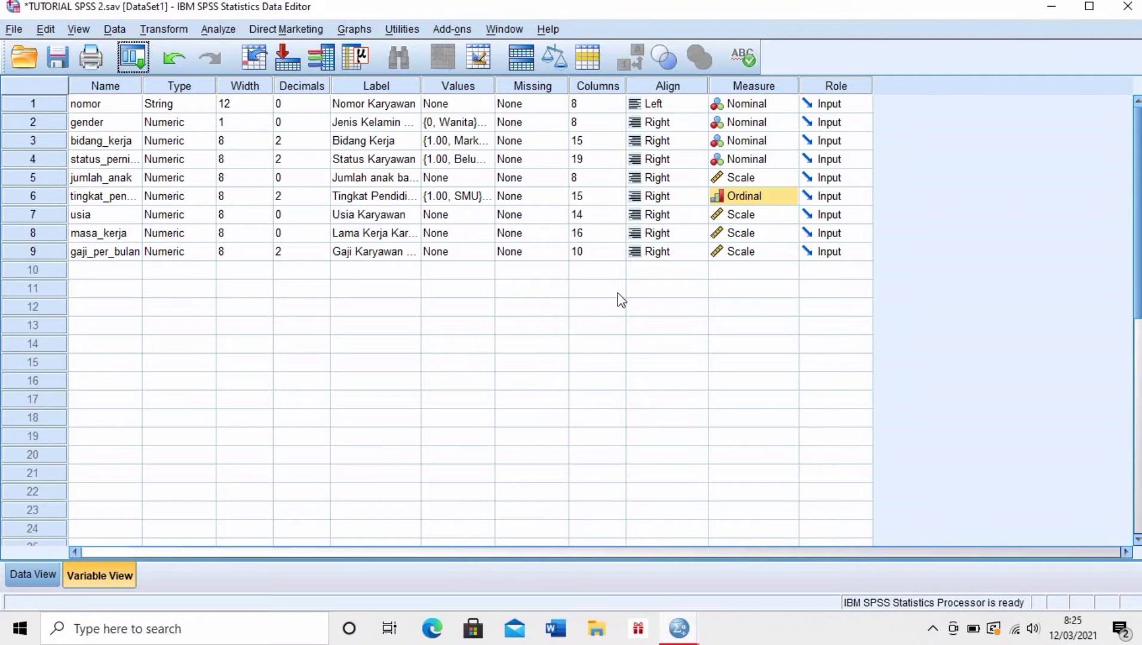
# - Set the measurement level of the jumlah_anak and masa_kerja variables to Nominal
pyautogui.click(789, 177)
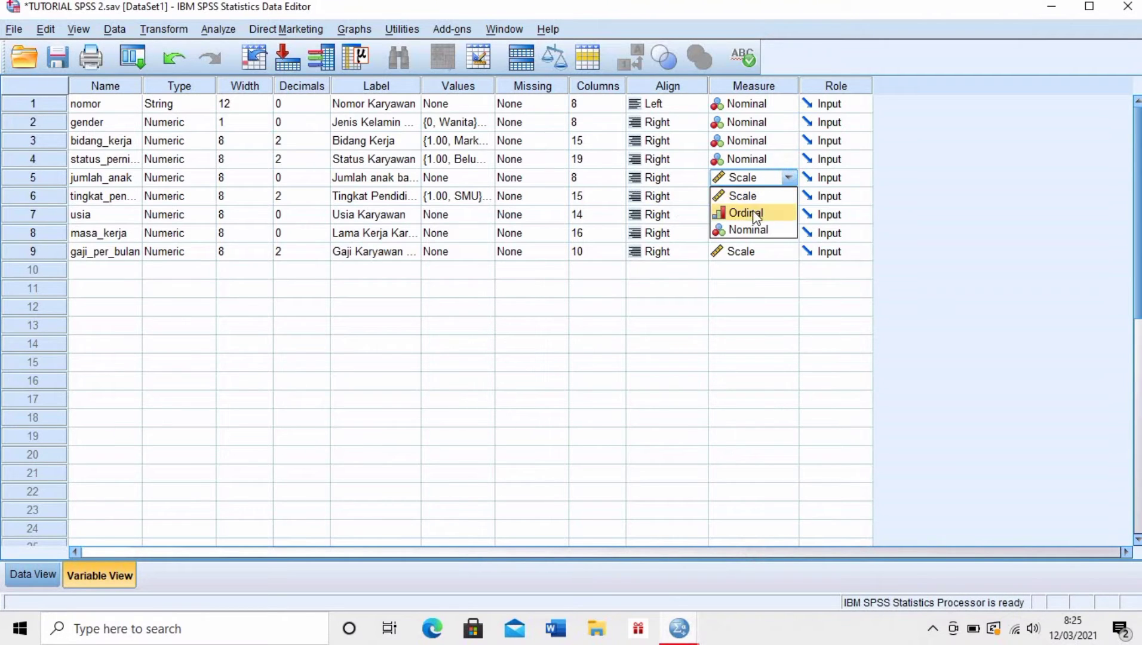
pyautogui.click(749, 231)
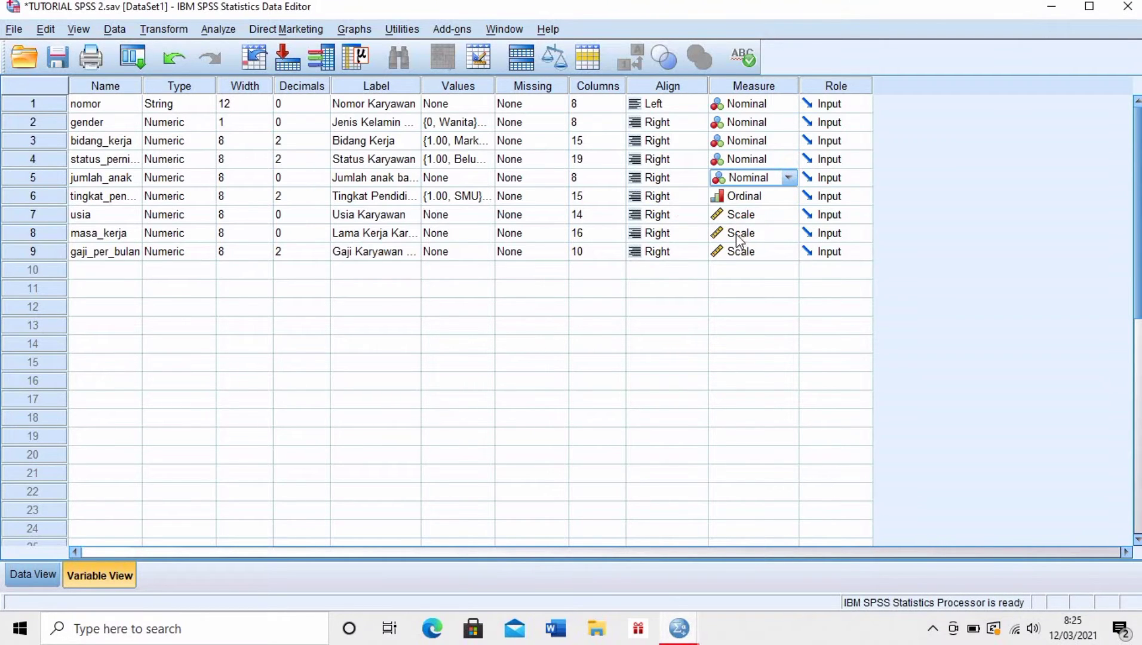
pyautogui.click(784, 236)
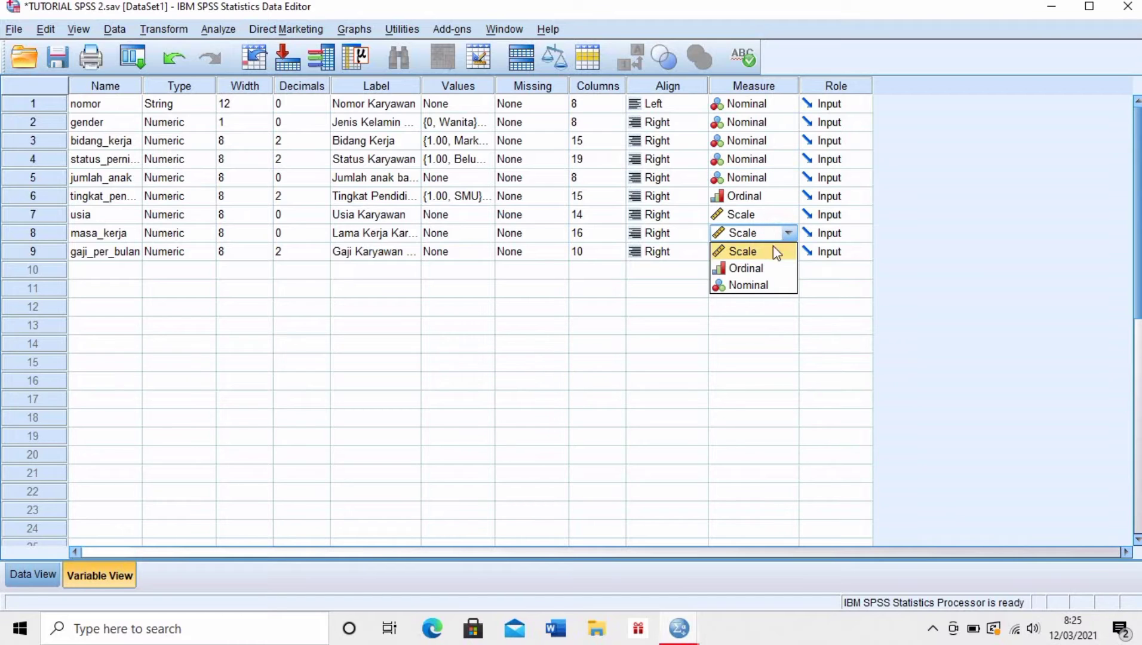
pyautogui.click(754, 283)
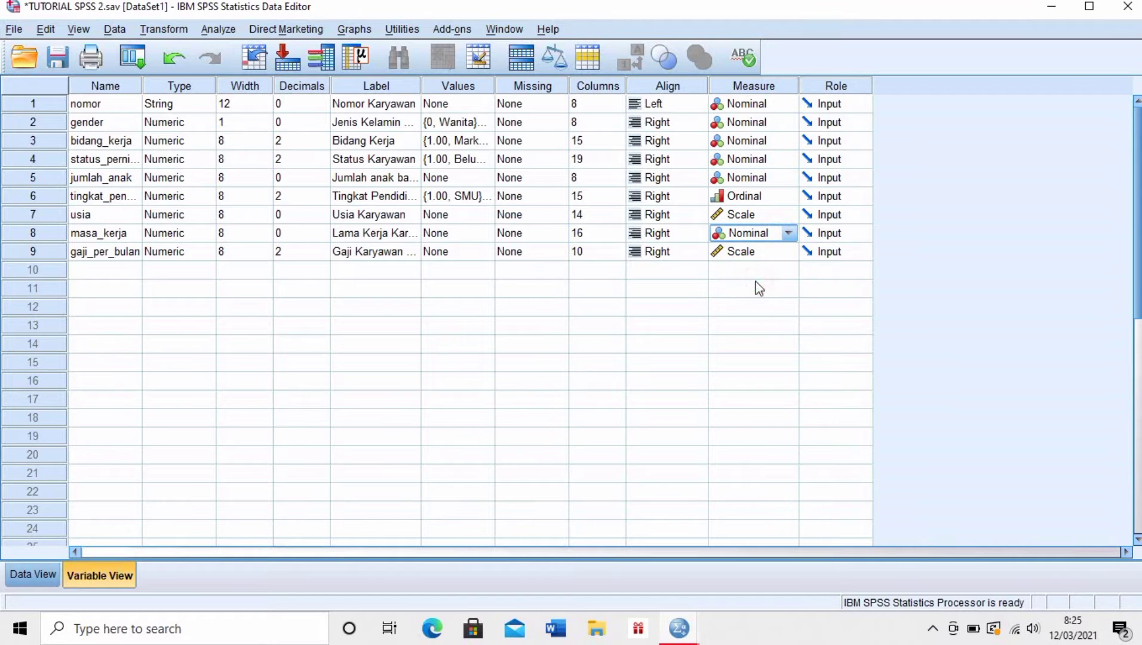
# - Open the Custom Tables definition from the data editor and reset all of its tabs
pyautogui.click(219, 31)
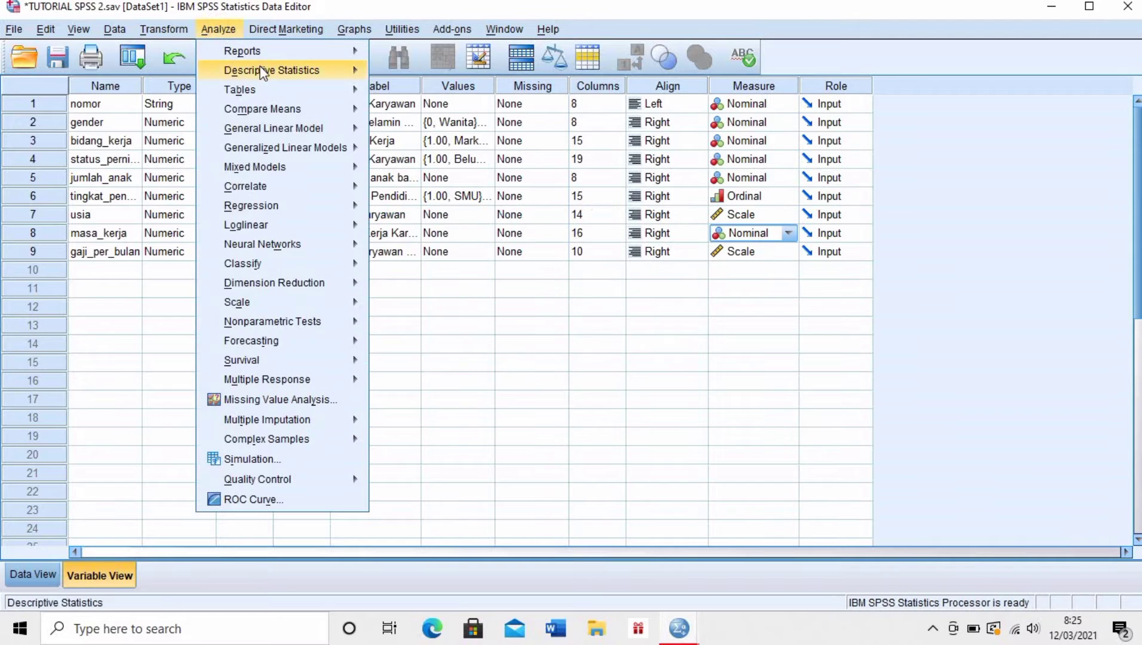
pyautogui.moveTo(266, 90)
pyautogui.click(435, 94)
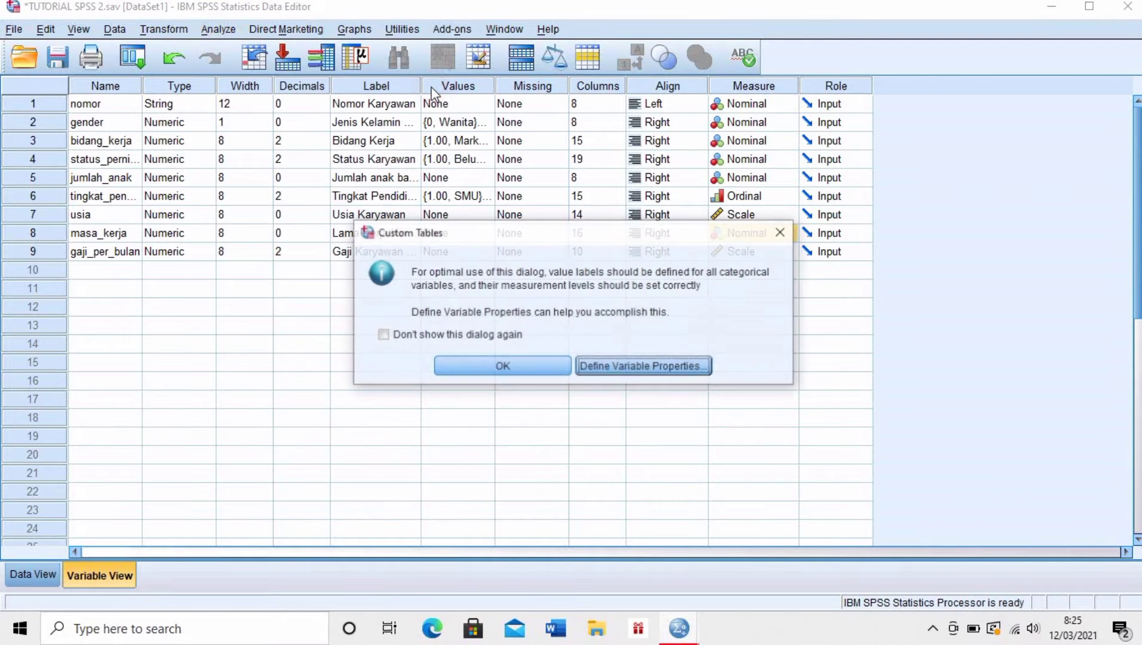
pyautogui.click(522, 361)
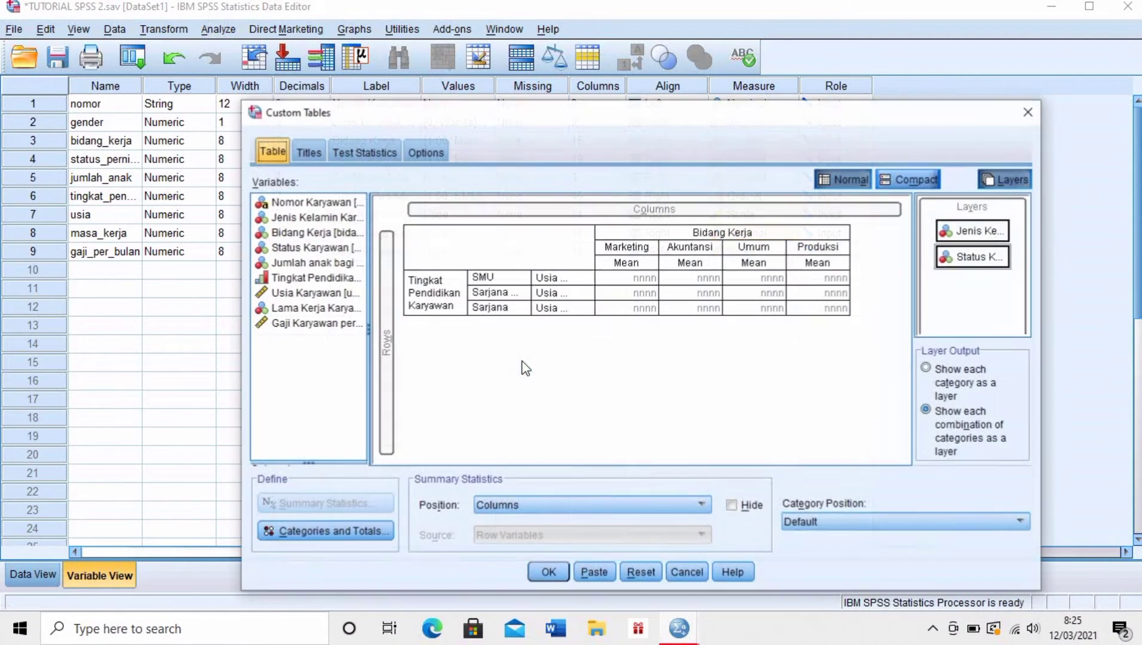
pyautogui.click(639, 577)
pyautogui.click(582, 371)
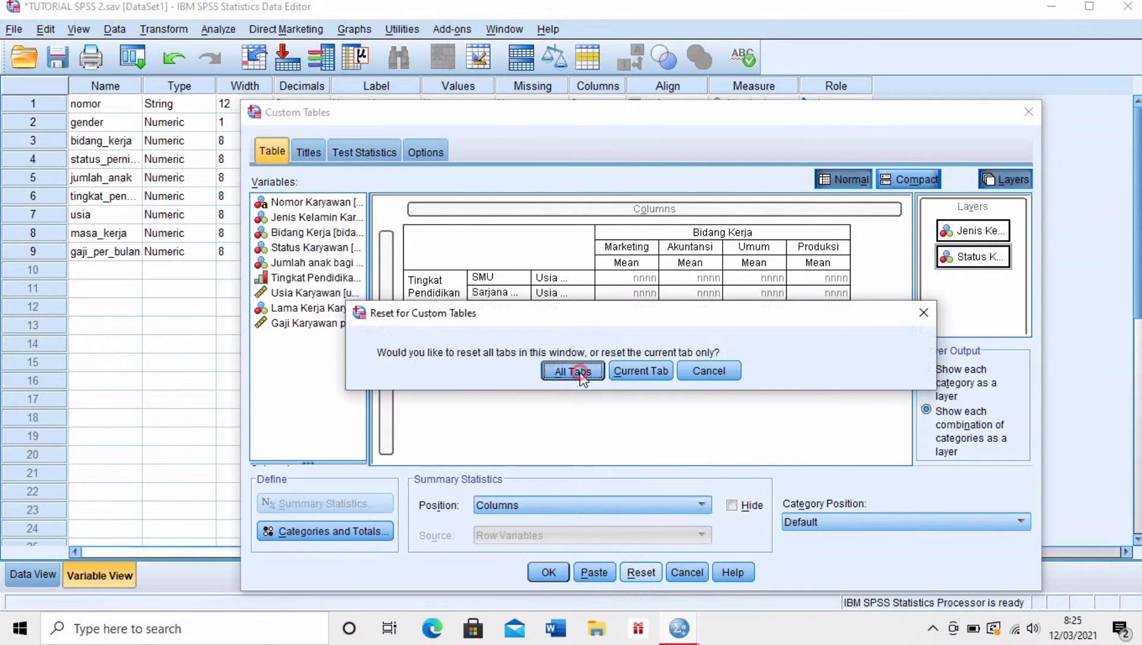
# - Place Jumlah anak bagi karyawan yang telah menikah in the table's columns and Jenis Kelamin Karyawan in its rows
pyautogui.moveTo(276, 263); pyautogui.dragTo(565, 214)
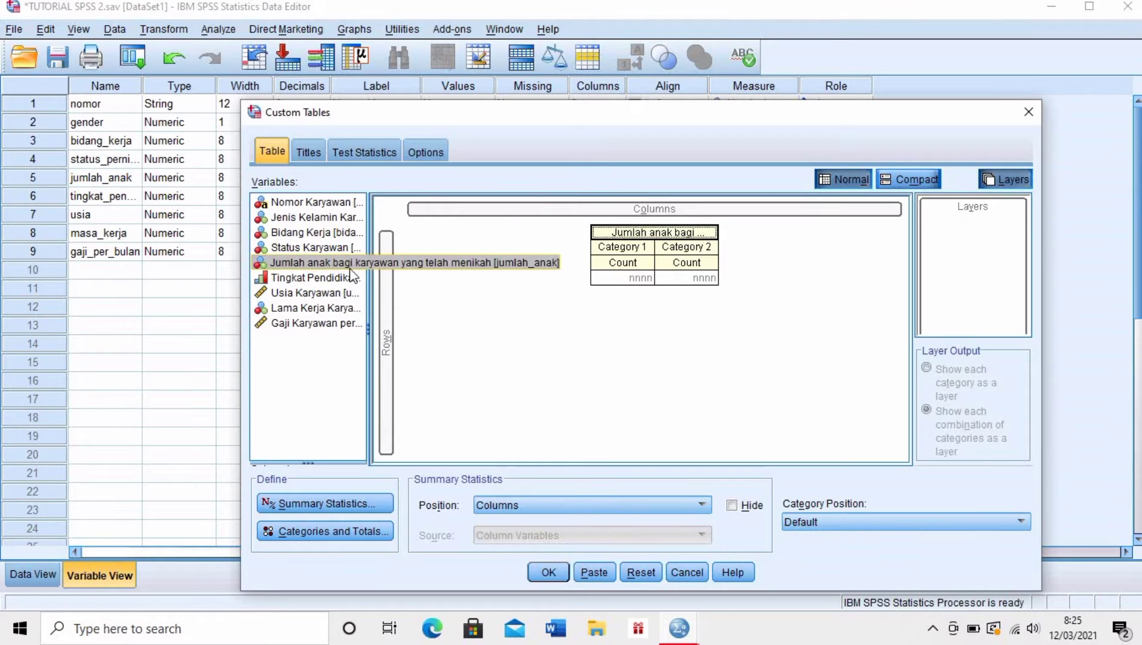
pyautogui.click(310, 221)
pyautogui.moveTo(311, 224); pyautogui.dragTo(384, 295)
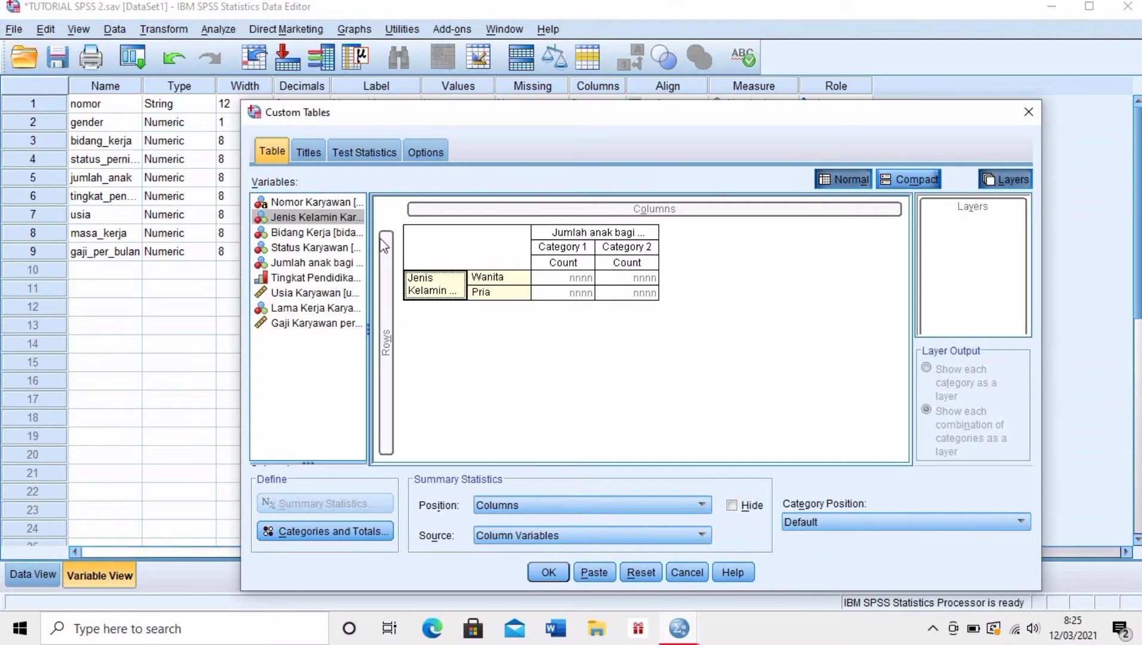
# - Add Bidang Kerja as a layer, place Tingkat Pendidikan Karyawan above it in the layers, and generate the table
pyautogui.click(339, 234)
pyautogui.moveTo(339, 236)
pyautogui.mouseDown()
pyautogui.moveTo(439, 234)
pyautogui.moveTo(705, 264)
pyautogui.moveTo(936, 221)
pyautogui.mouseUp()
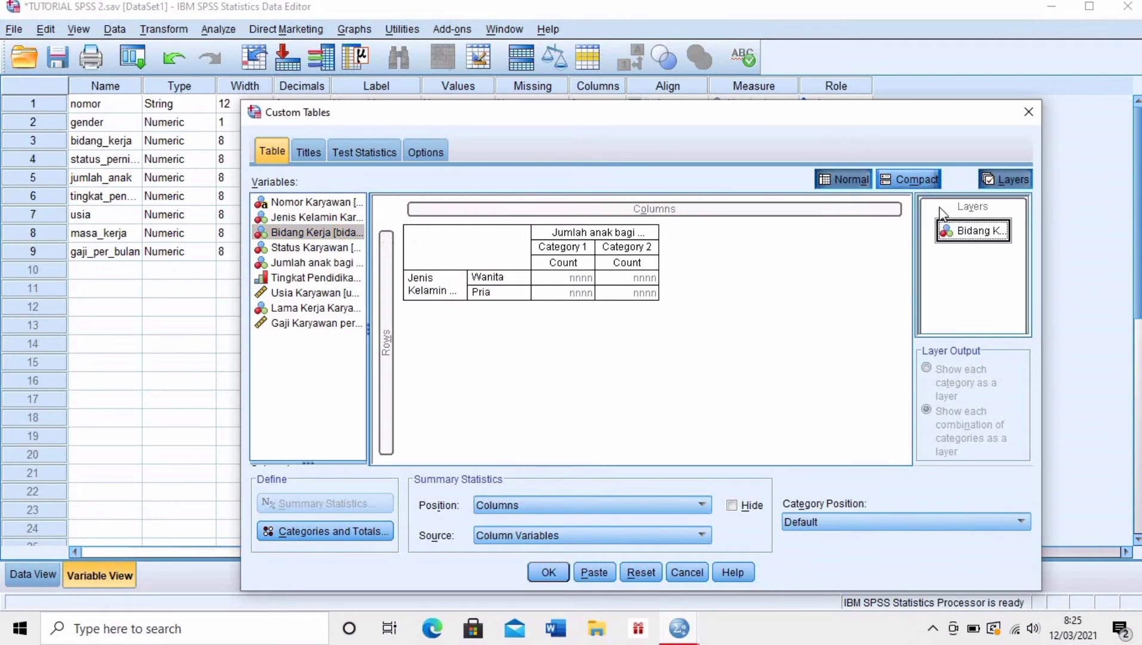
pyautogui.click(287, 270)
pyautogui.moveTo(286, 278); pyautogui.dragTo(943, 236)
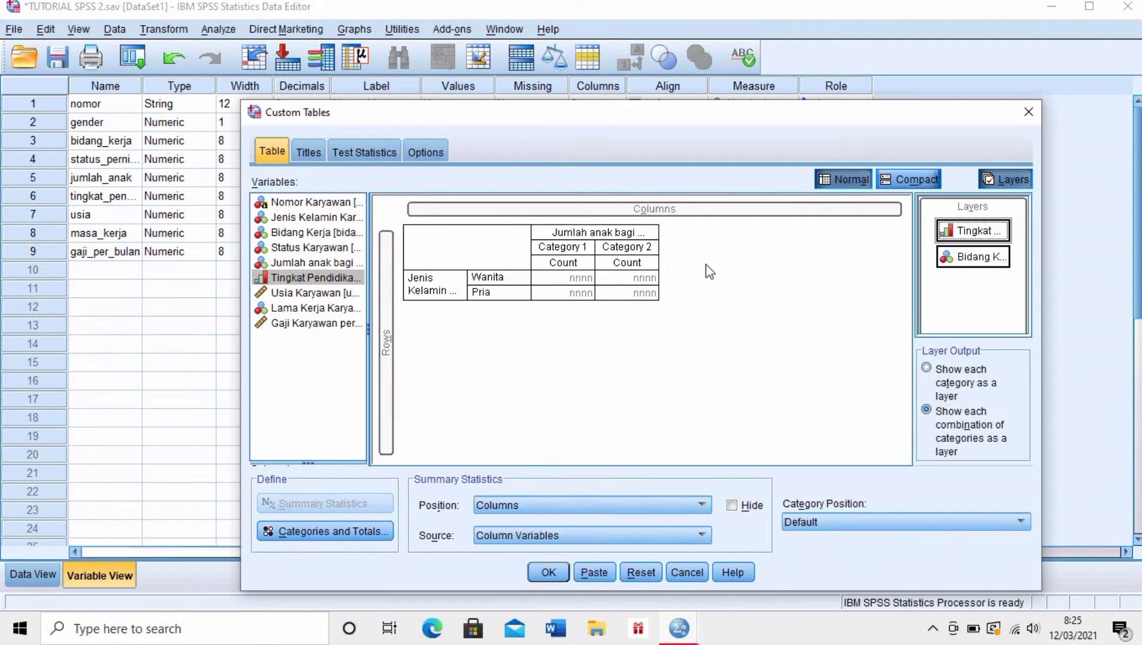
pyautogui.click(551, 572)
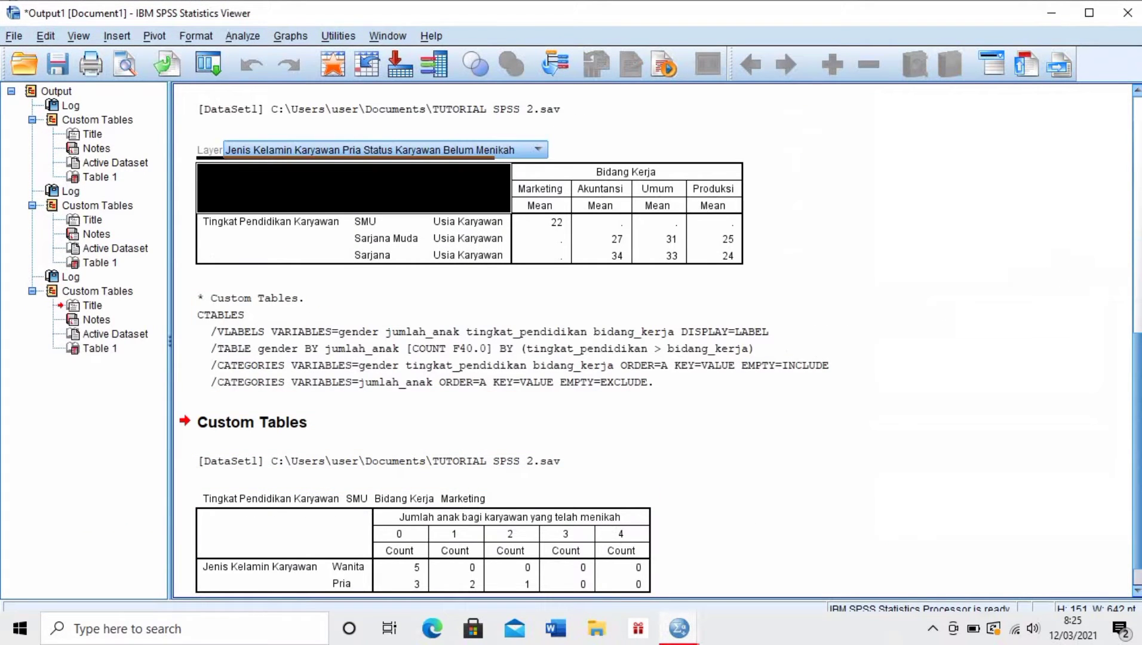
# - Switch the new child-count table's layer to Tingkat Pendidikan Karyawan SMU with Bidang Kerja Produksi
pyautogui.click(1137, 233)
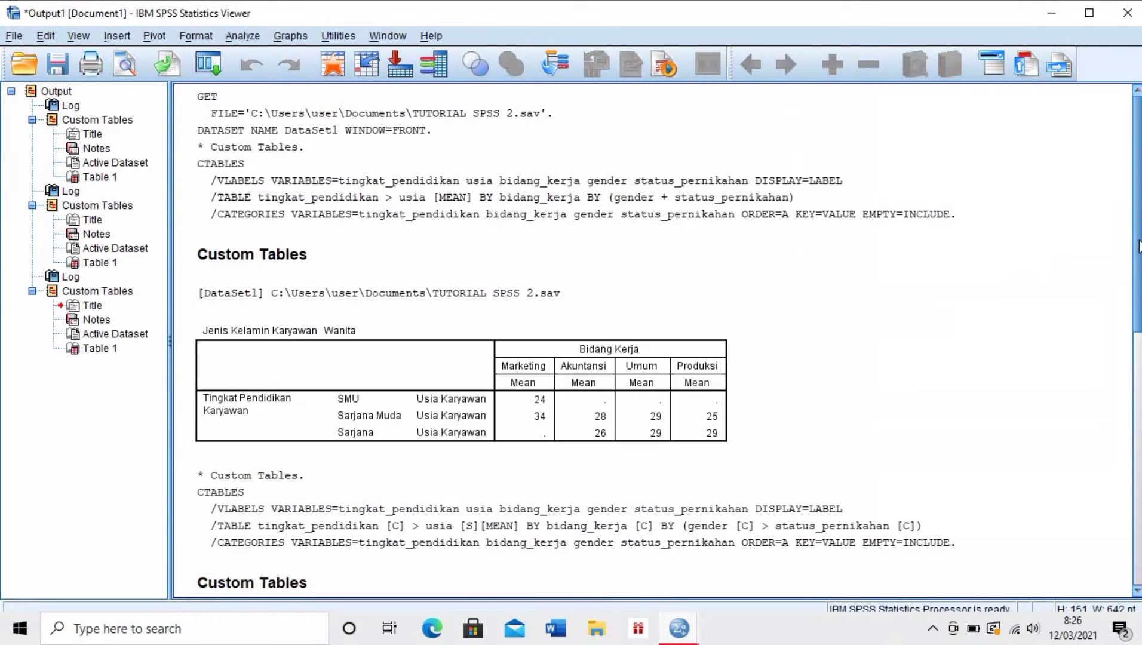
pyautogui.scroll(-10, 1139, 248)
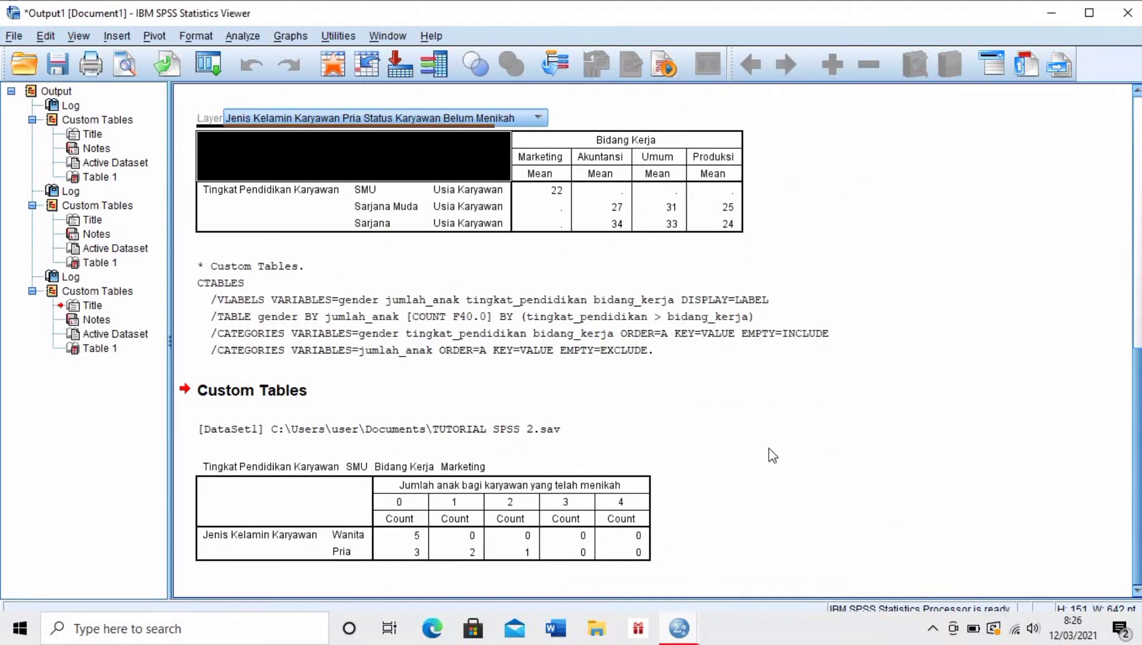
pyautogui.click(399, 472)
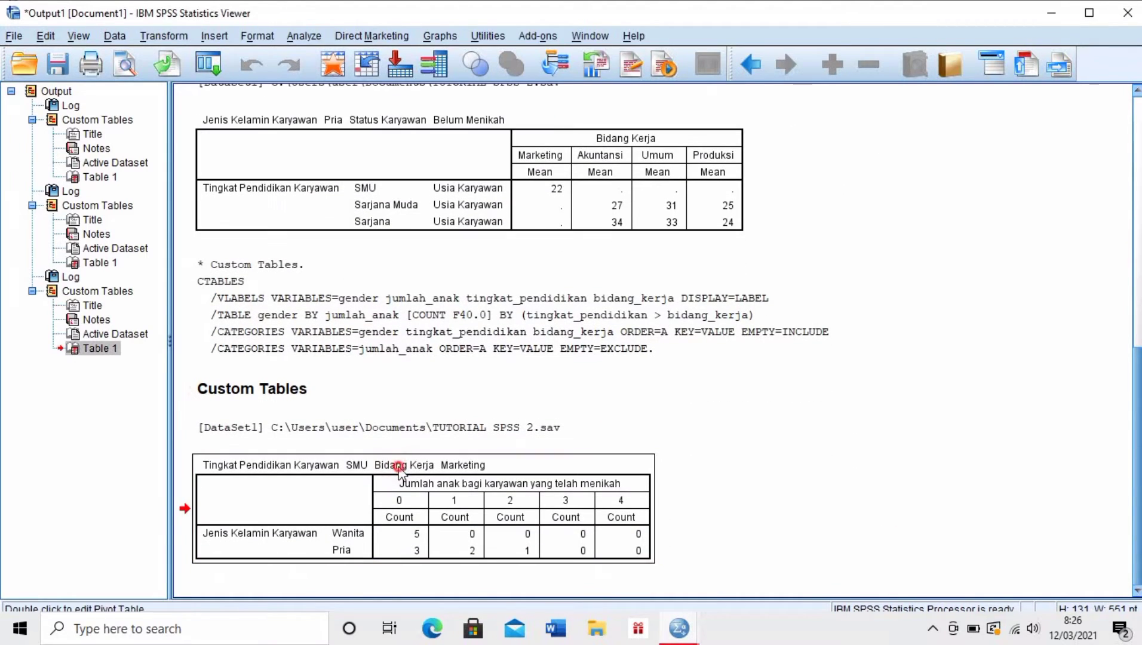
pyautogui.doubleClick(399, 470)
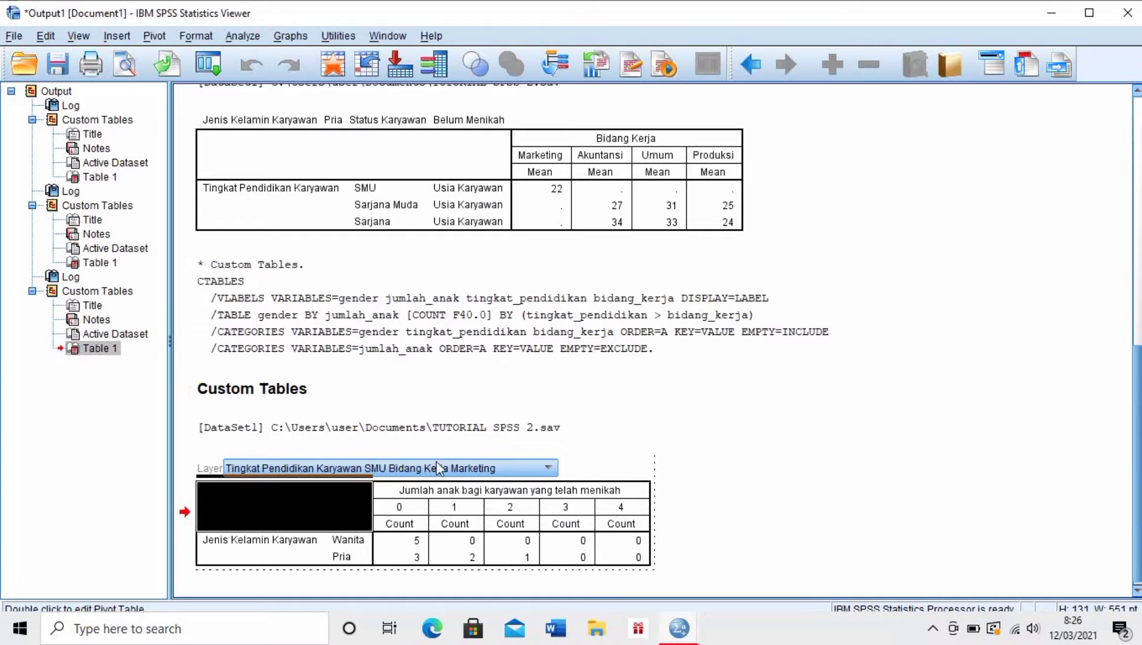
pyautogui.click(546, 468)
pyautogui.click(463, 528)
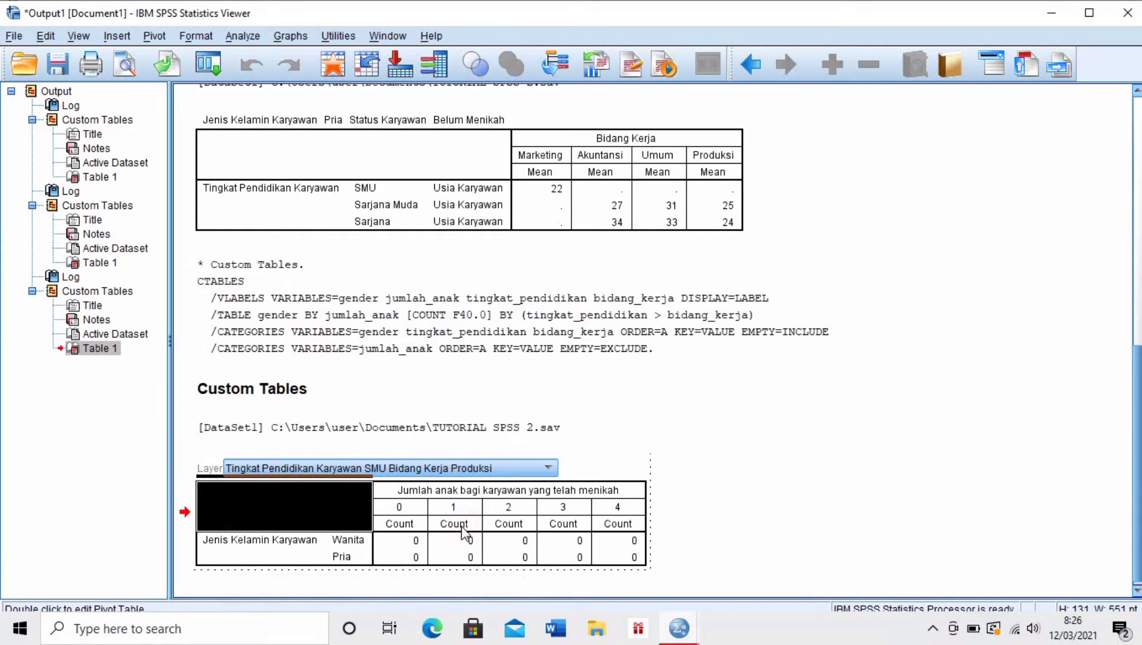
pyautogui.click(775, 440)
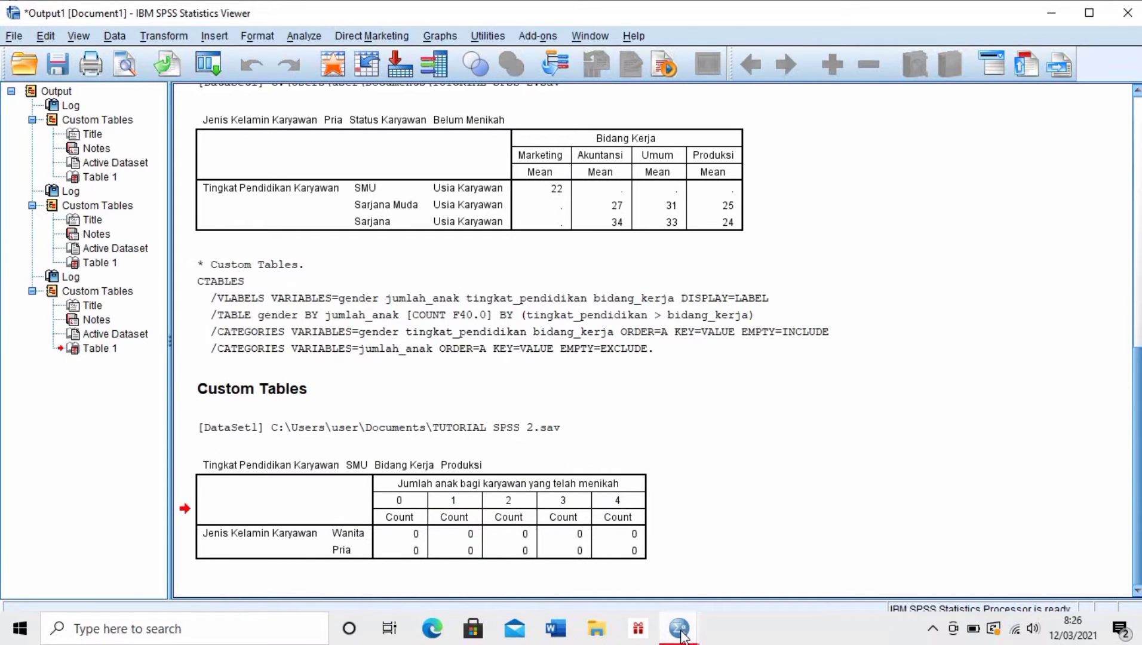
# - Return to the TUTORIAL SPSS 2.sav data editor and open the Custom Tables definition
pyautogui.moveTo(680, 630)
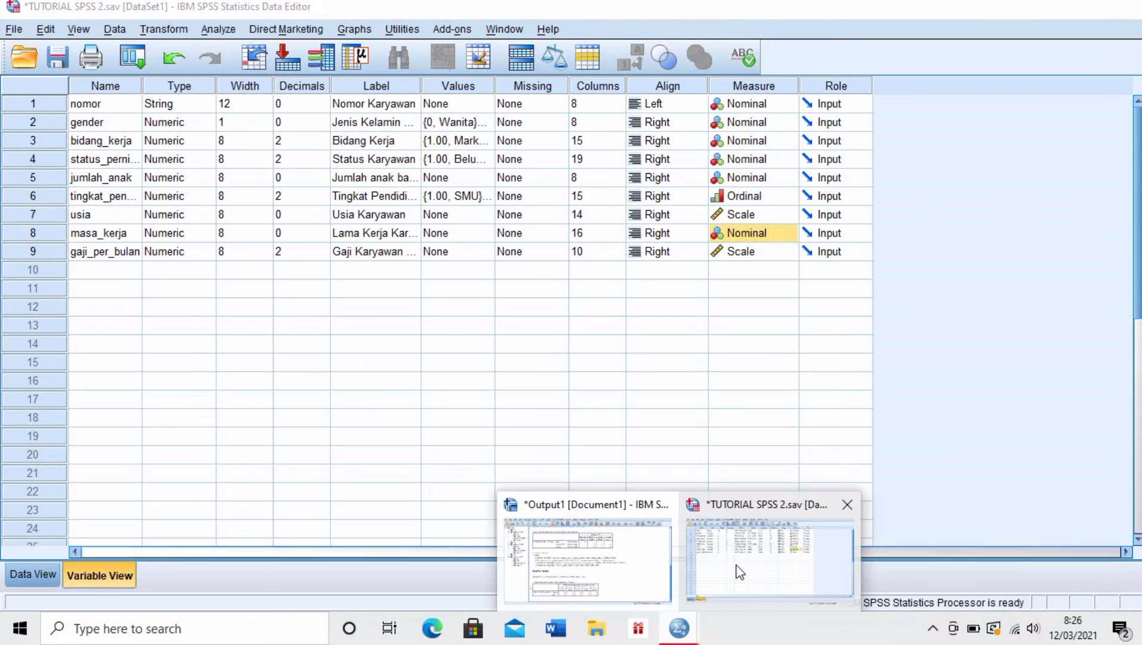
pyautogui.click(735, 566)
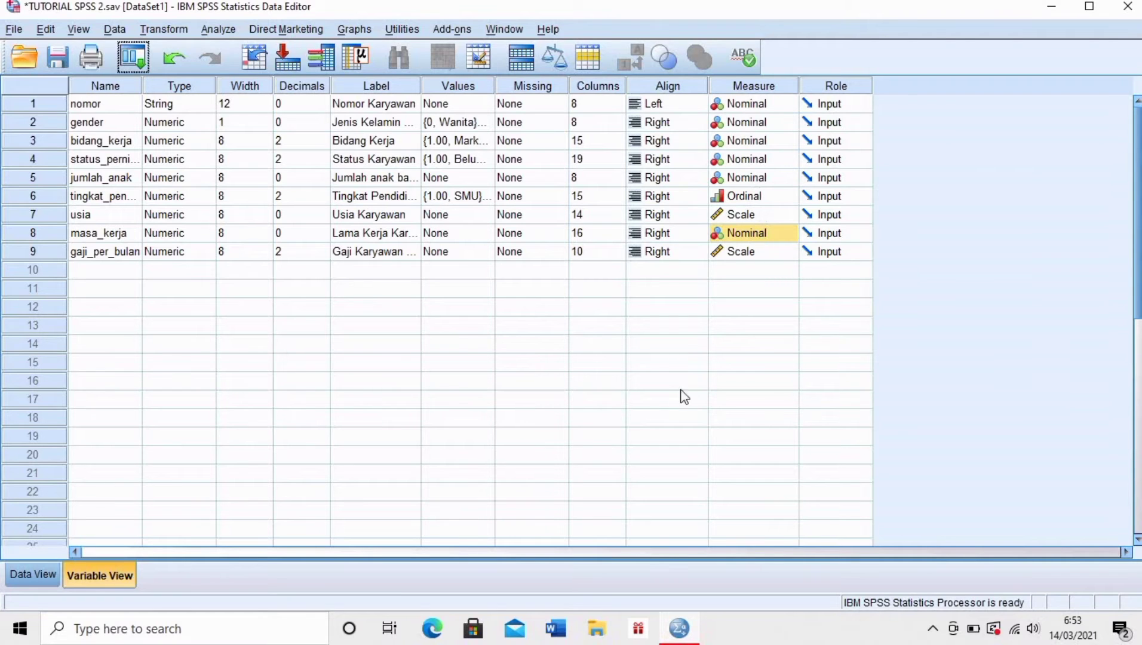
pyautogui.click(219, 32)
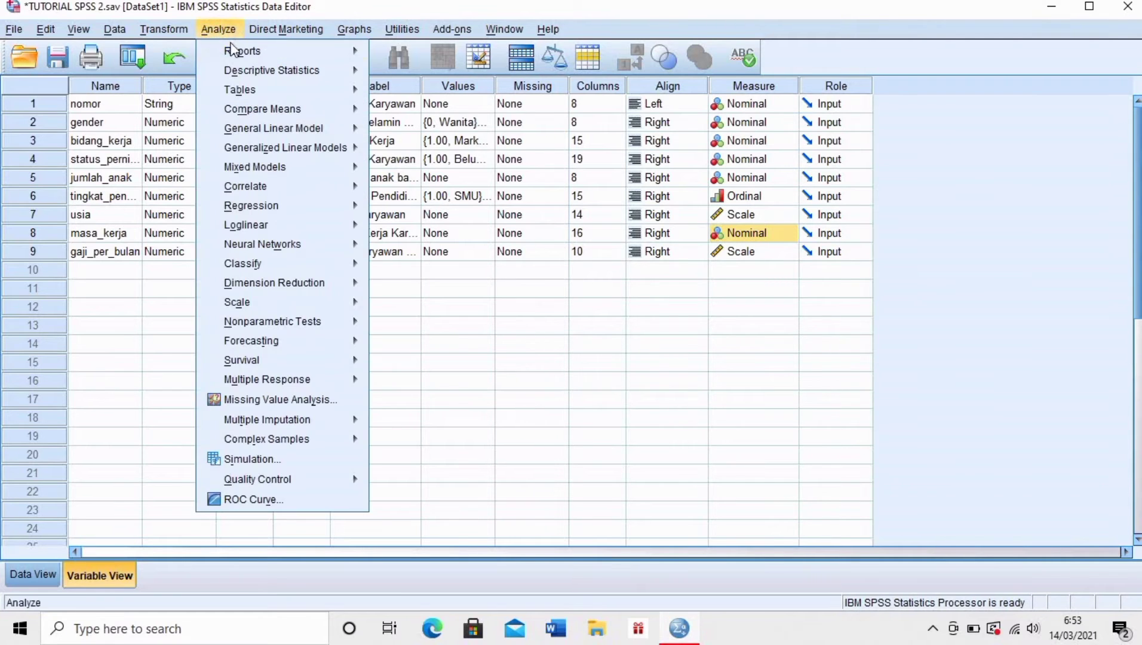
pyautogui.moveTo(326, 91)
pyautogui.click(411, 93)
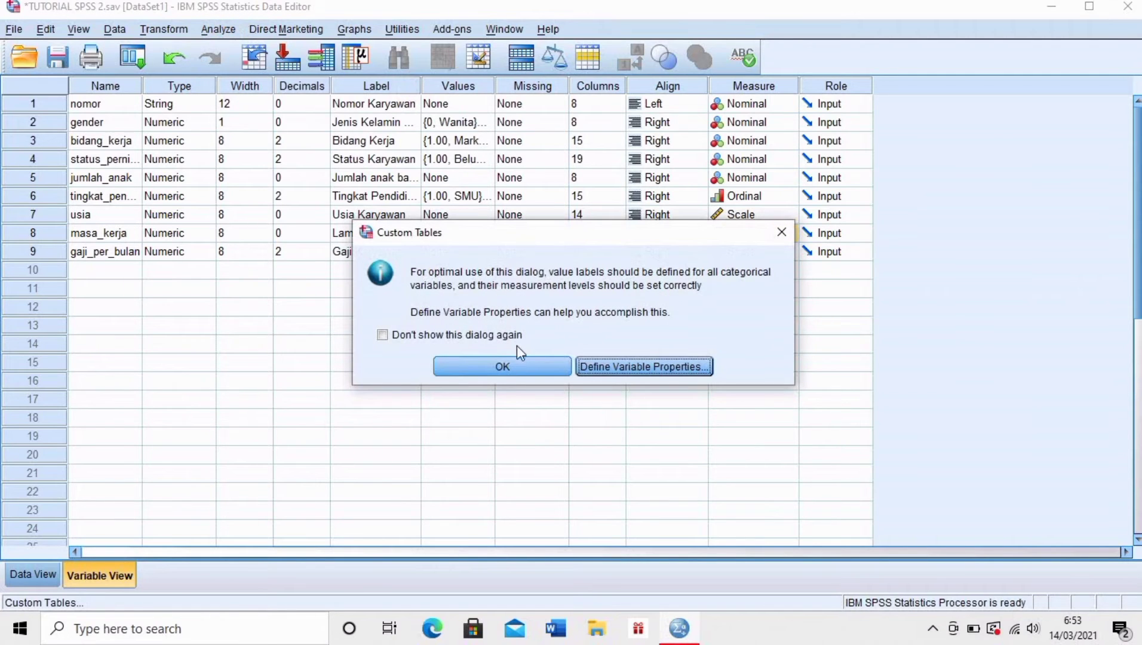
pyautogui.click(502, 366)
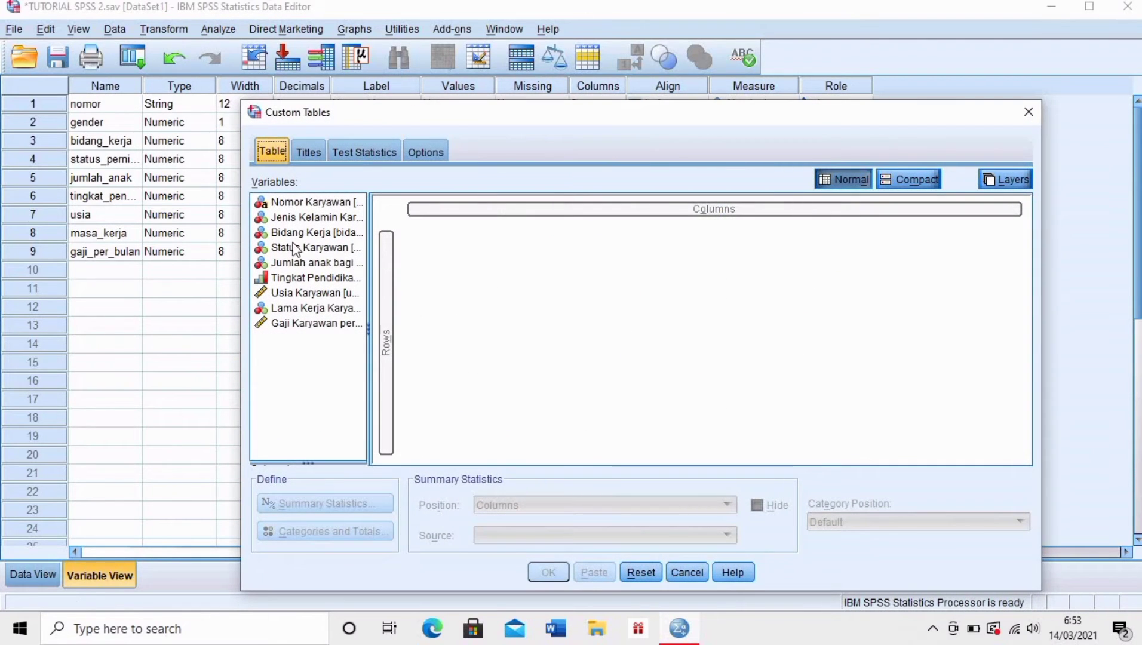
# - Put the Jumlah anak variable in the columns and Jenis Kelamin Karyawan in the rows of the empty table
pyautogui.click(289, 264)
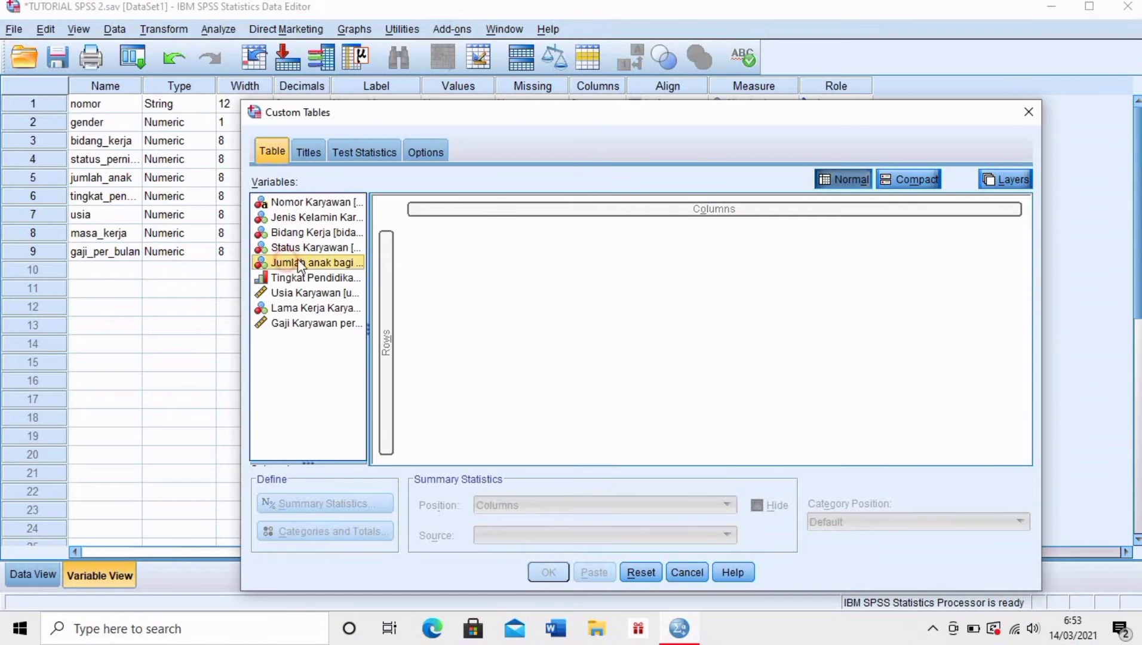
pyautogui.moveTo(299, 265); pyautogui.dragTo(509, 215)
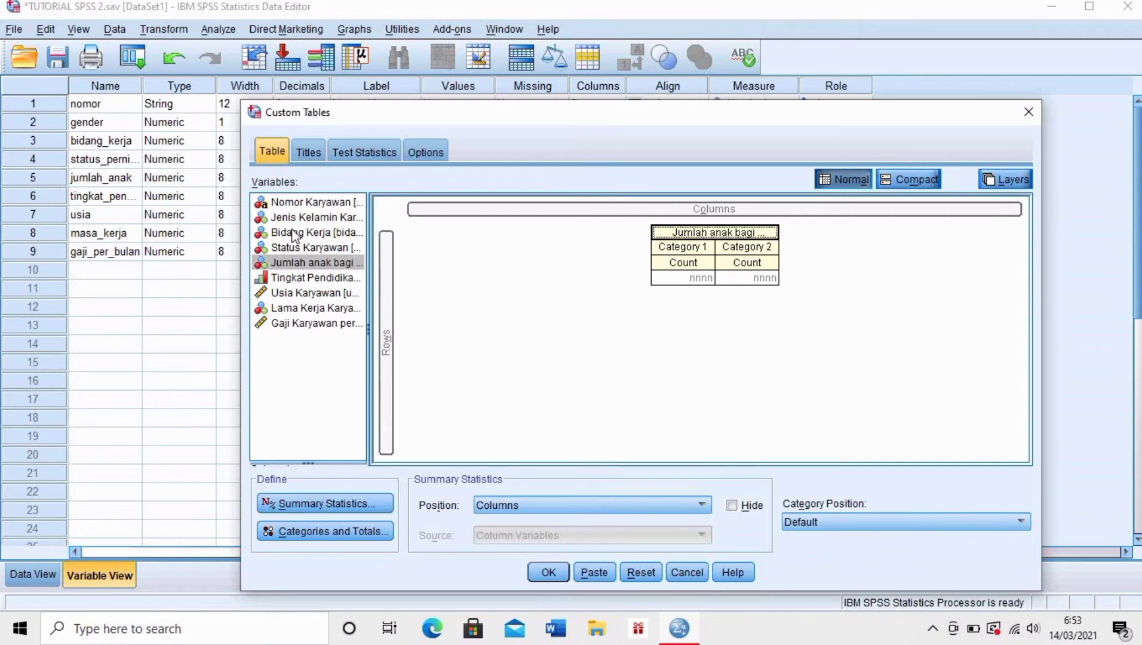
pyautogui.moveTo(293, 219); pyautogui.dragTo(392, 314)
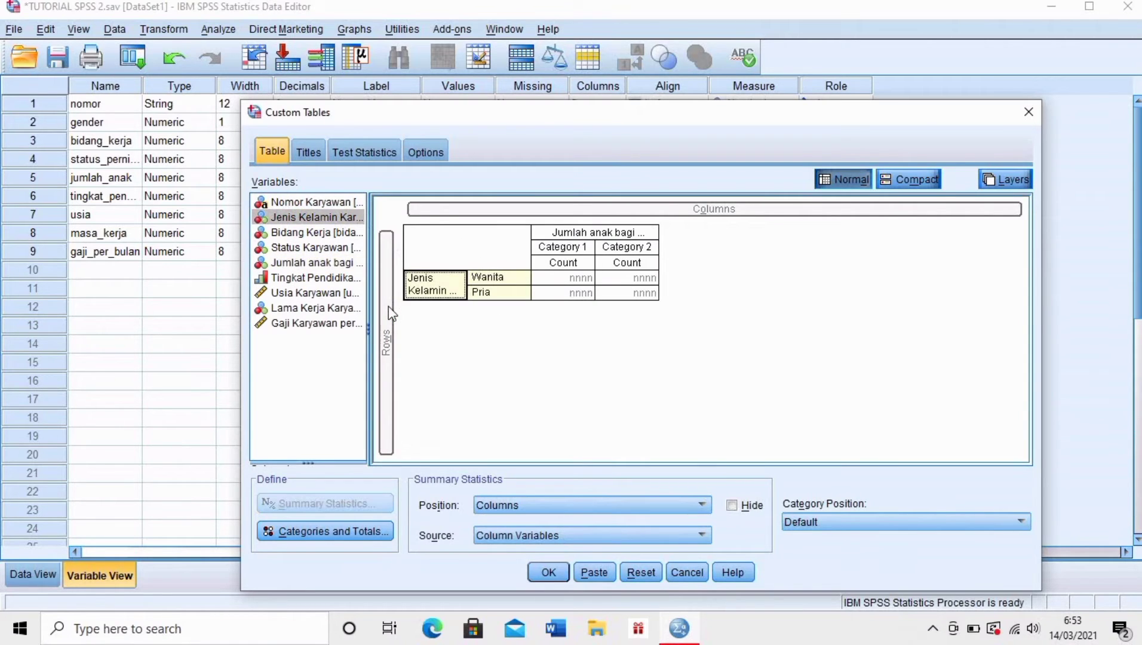
# - Show the layers area, add Bidang Kerja and Tingkat Pendidikan Karyawan, and show each combination of categories as a layer
pyautogui.click(1008, 180)
pyautogui.moveTo(285, 239); pyautogui.dragTo(936, 230)
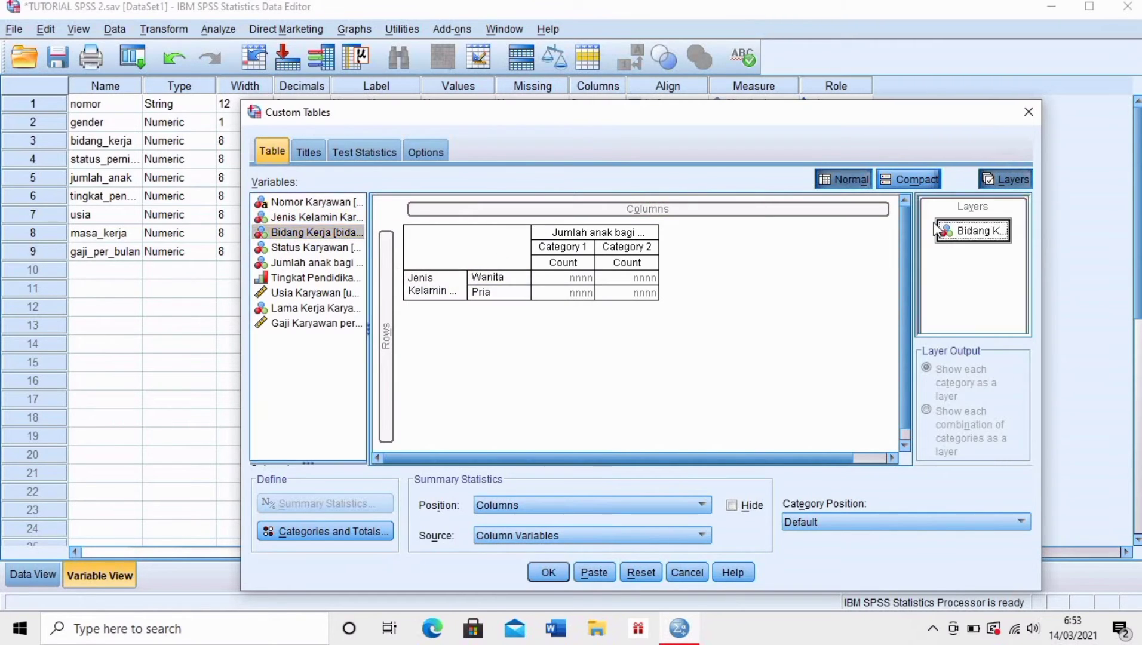
pyautogui.click(311, 280)
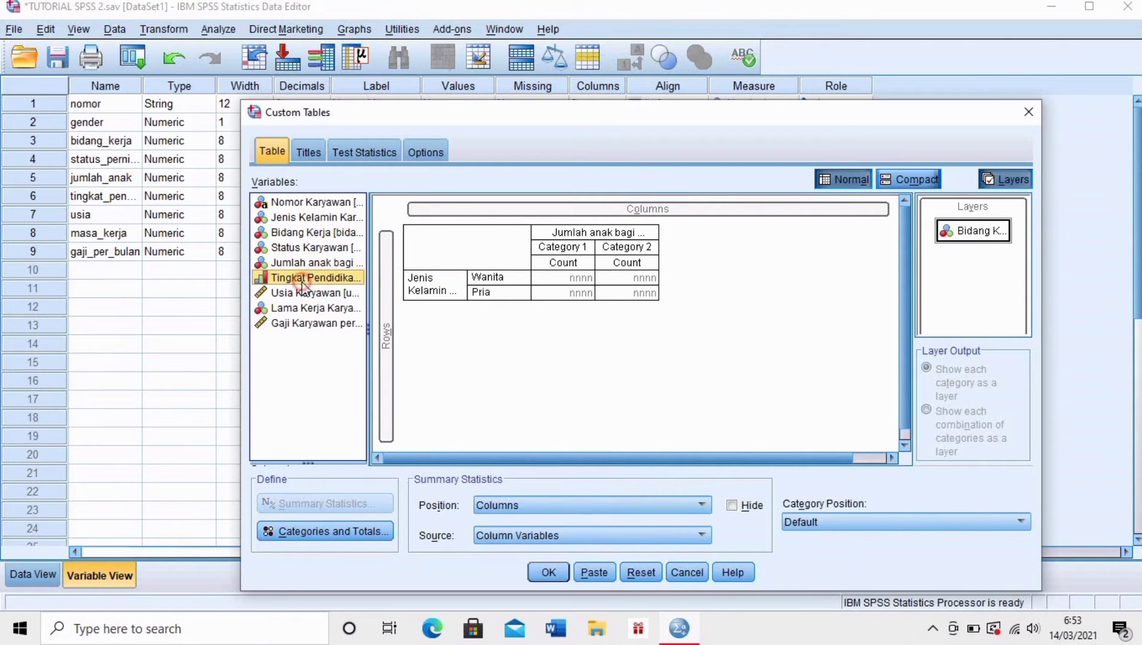
pyautogui.moveTo(303, 286); pyautogui.dragTo(925, 221)
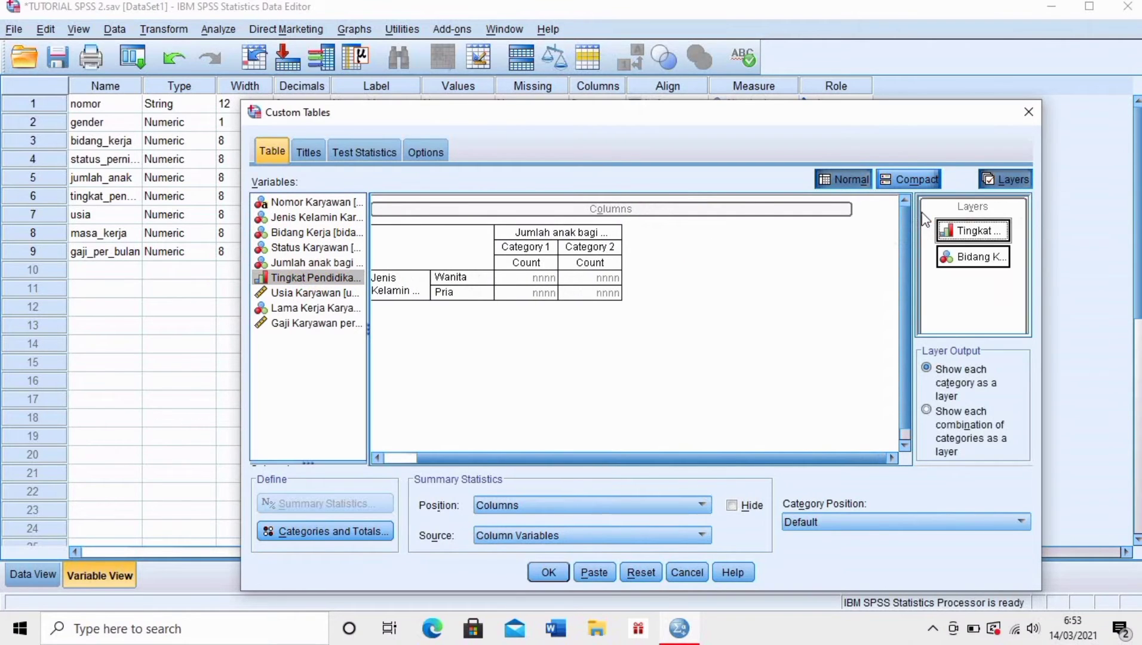
pyautogui.click(929, 411)
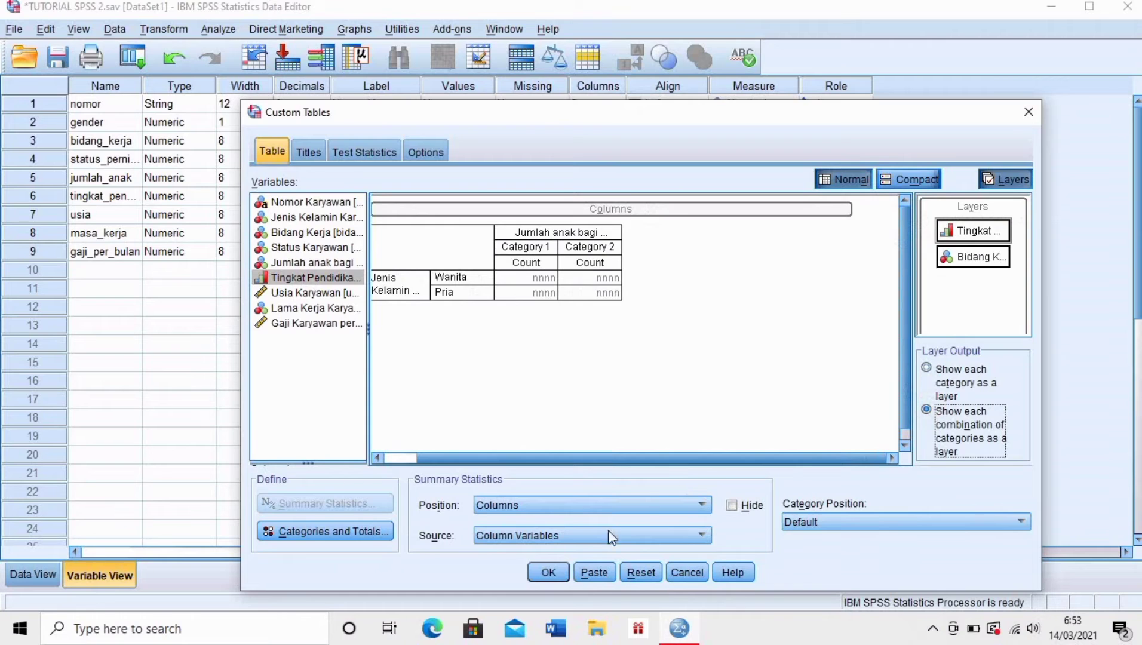
# - Generate the child-count table and show its layer for Tingkat Pendidikan Karyawan SMU with Bidang Kerja Produksi
pyautogui.click(545, 572)
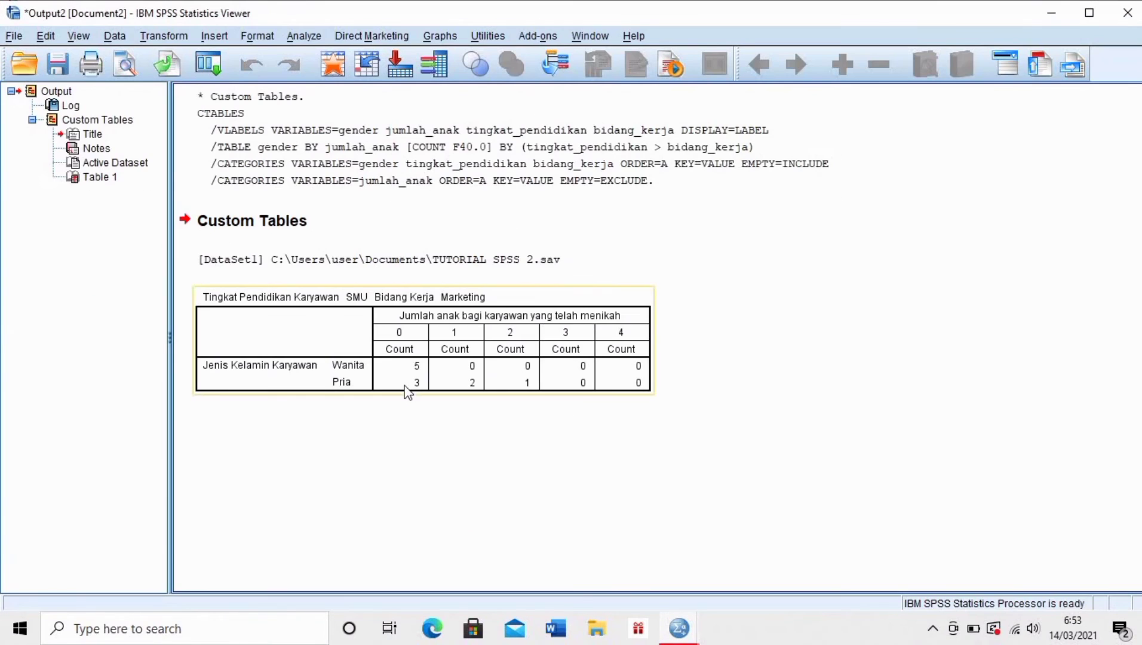
pyautogui.click(400, 297)
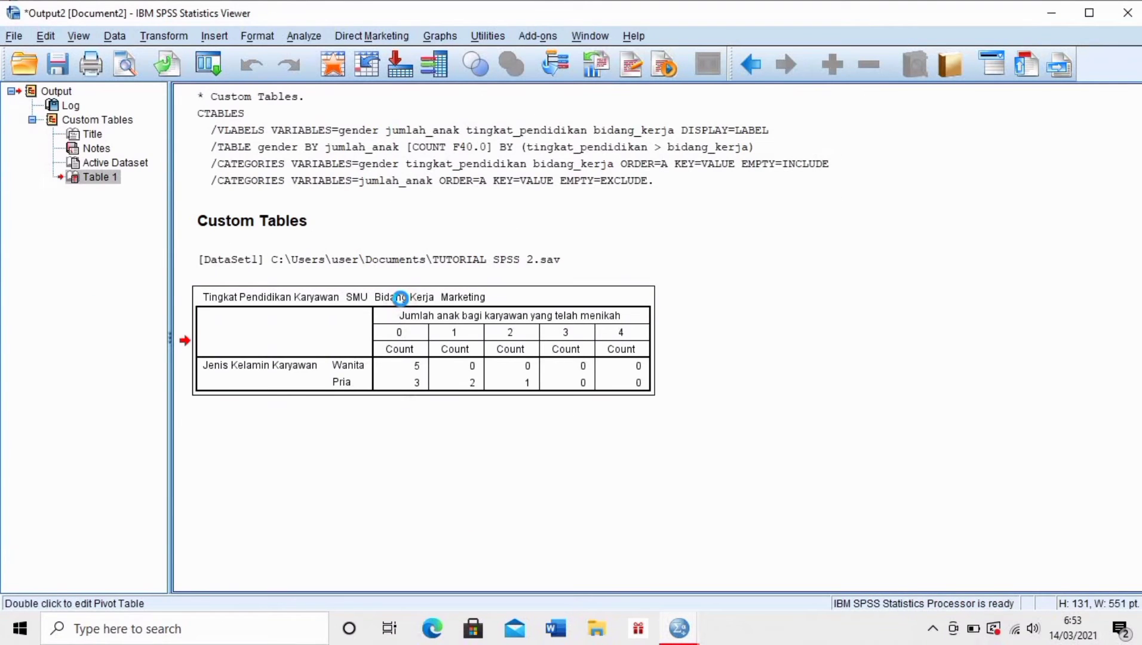
pyautogui.doubleClick(400, 297)
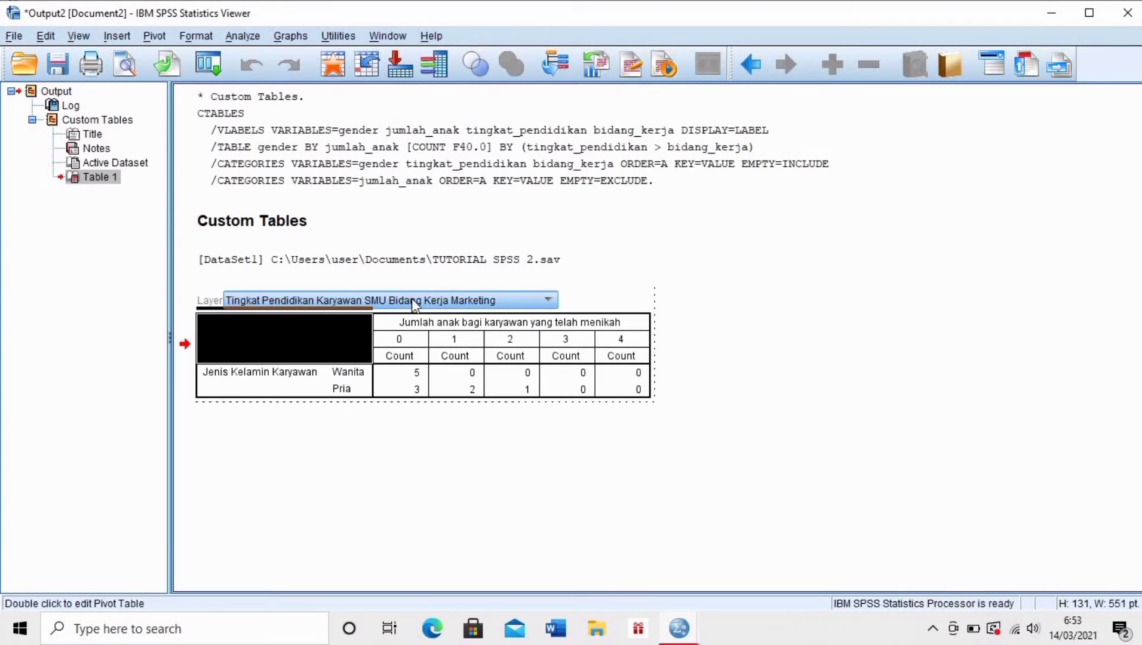
pyautogui.click(414, 302)
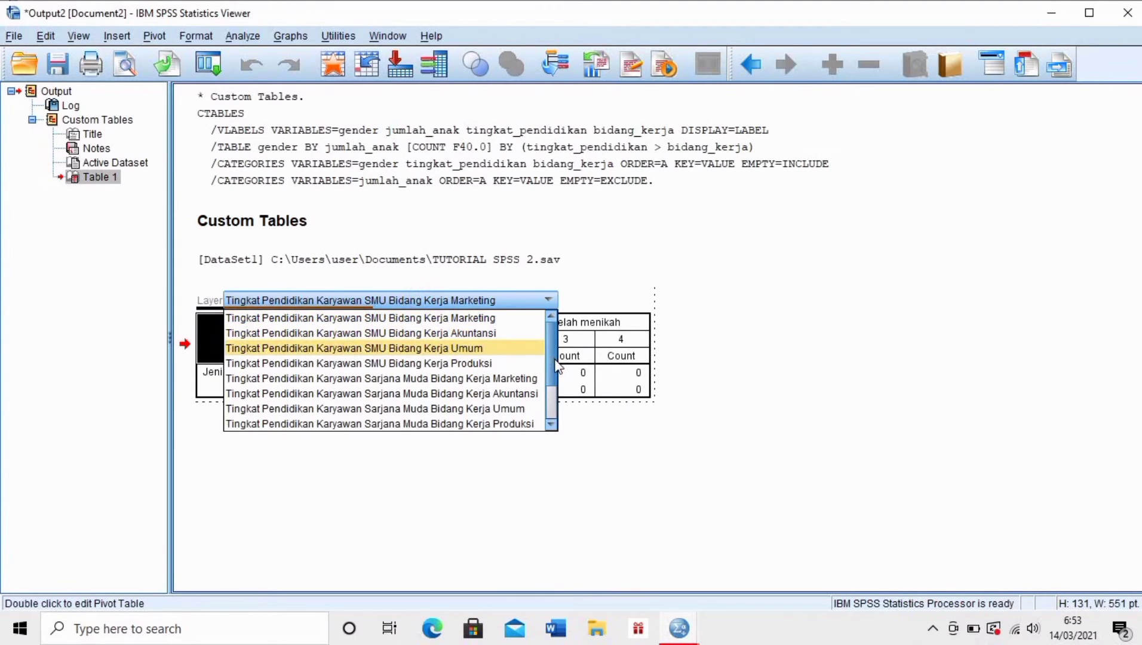
pyautogui.moveTo(556, 366); pyautogui.dragTo(553, 332)
pyautogui.click(441, 363)
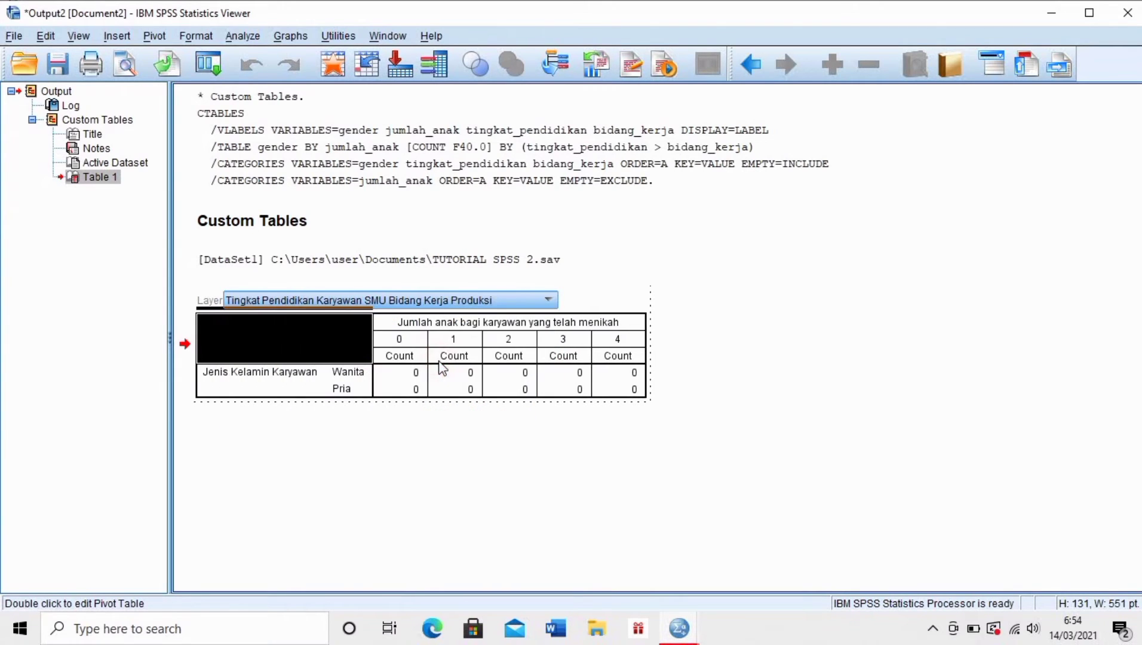
pyautogui.click(1013, 404)
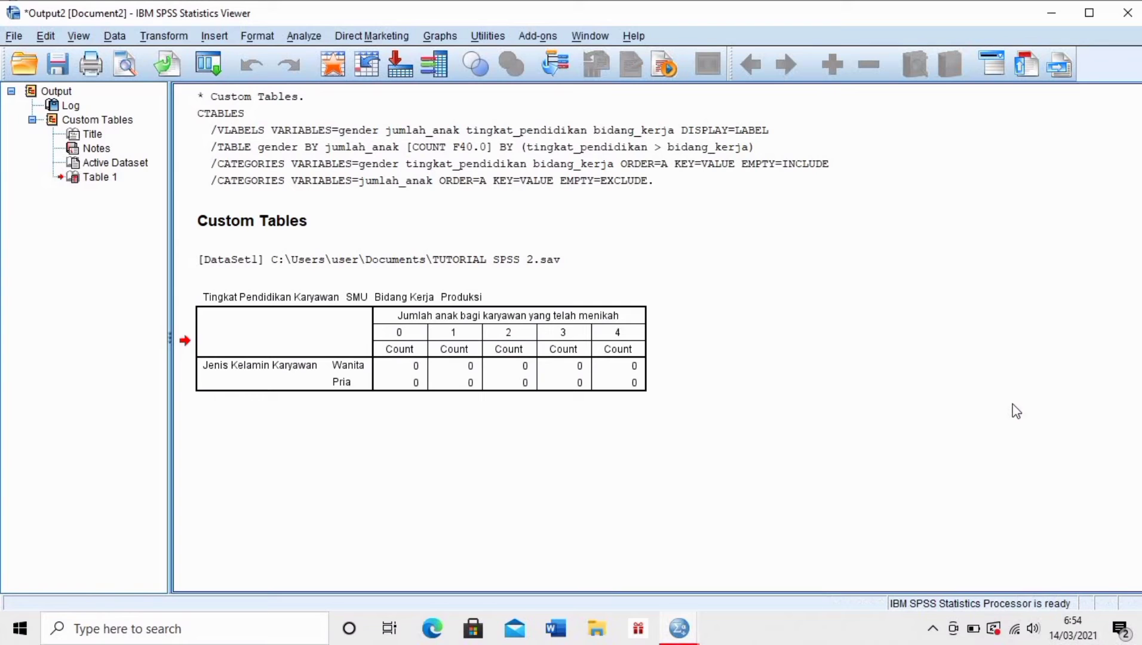
# - Reopen the Custom Tables definition from the output and reset all of its tabs
pyautogui.click(312, 41)
pyautogui.moveTo(418, 97)
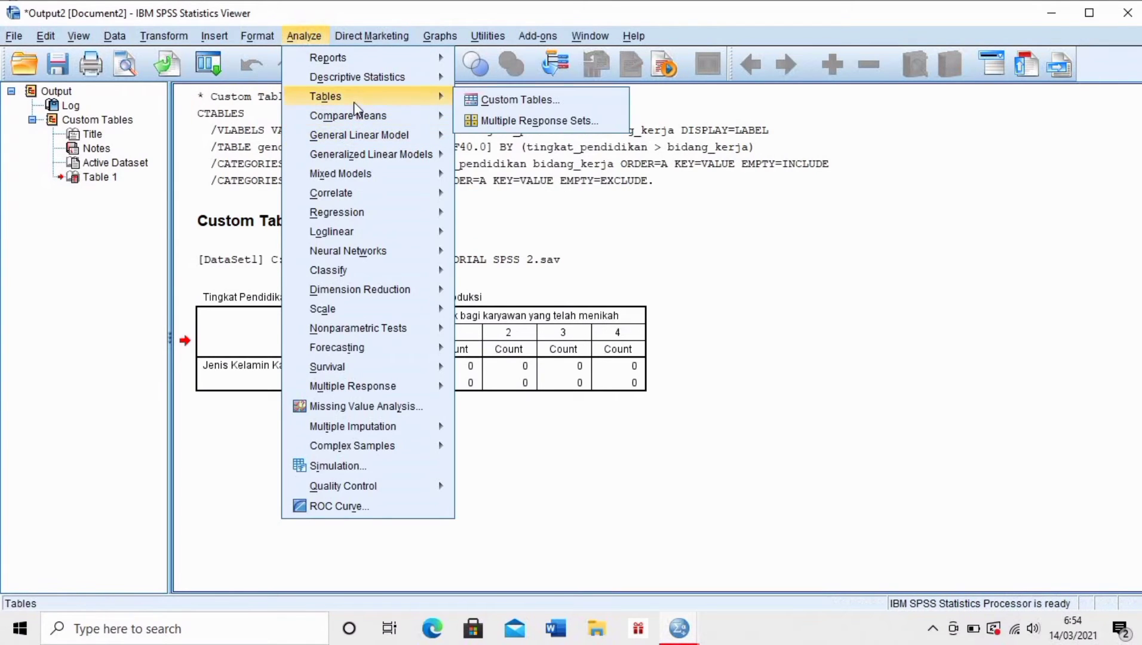
pyautogui.click(488, 100)
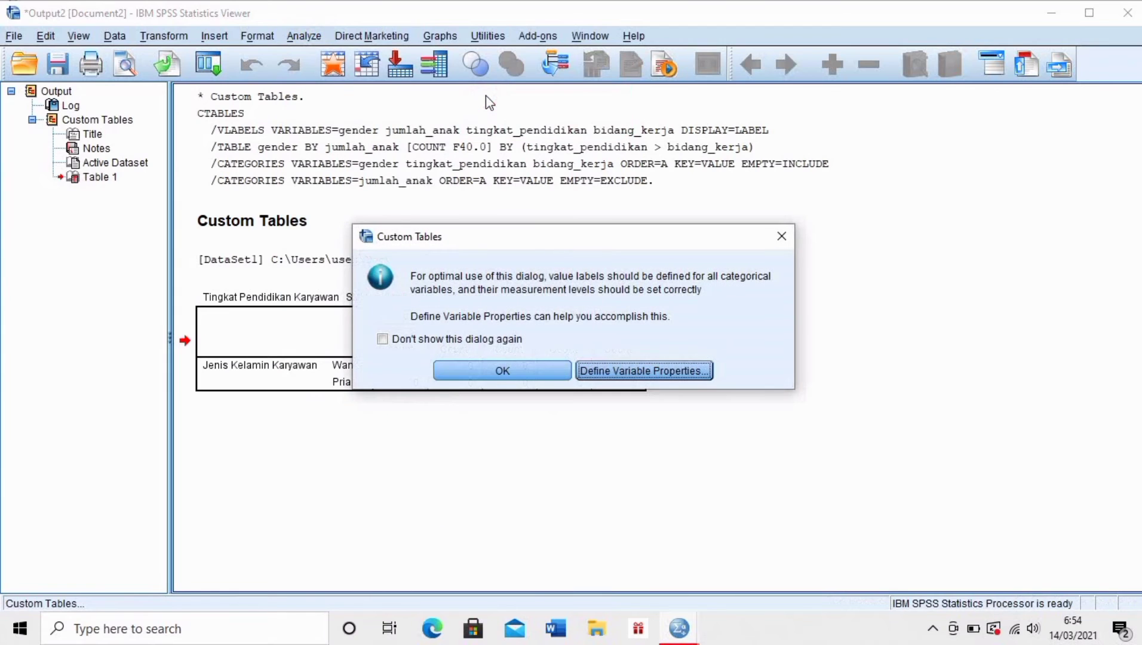
pyautogui.click(488, 367)
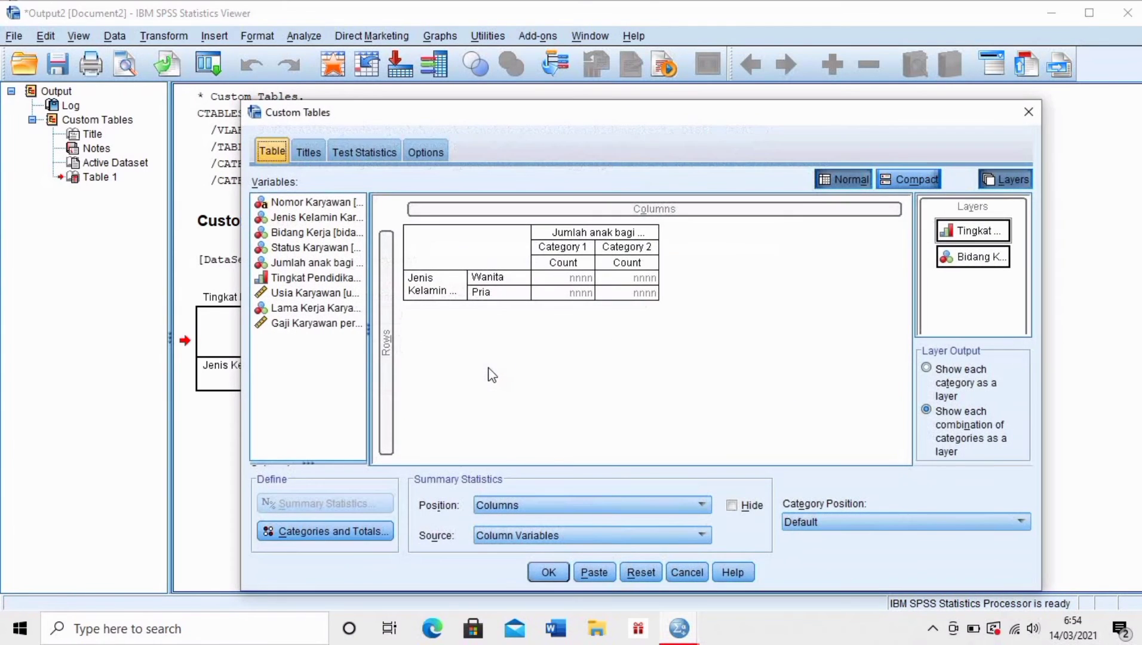
pyautogui.click(647, 577)
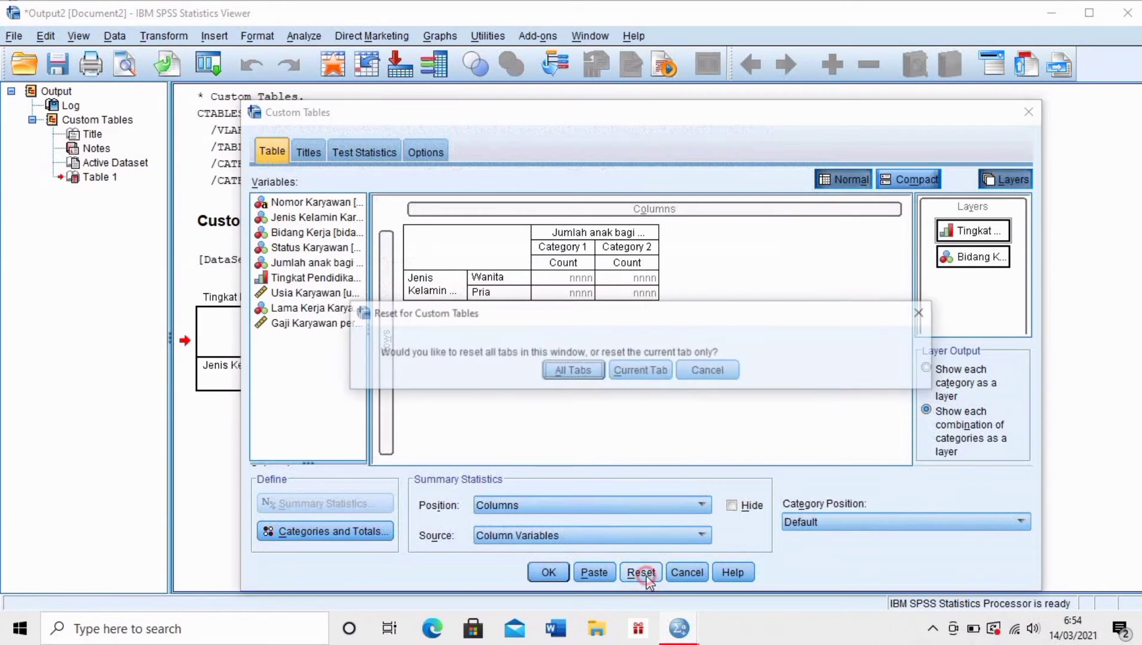
pyautogui.click(575, 371)
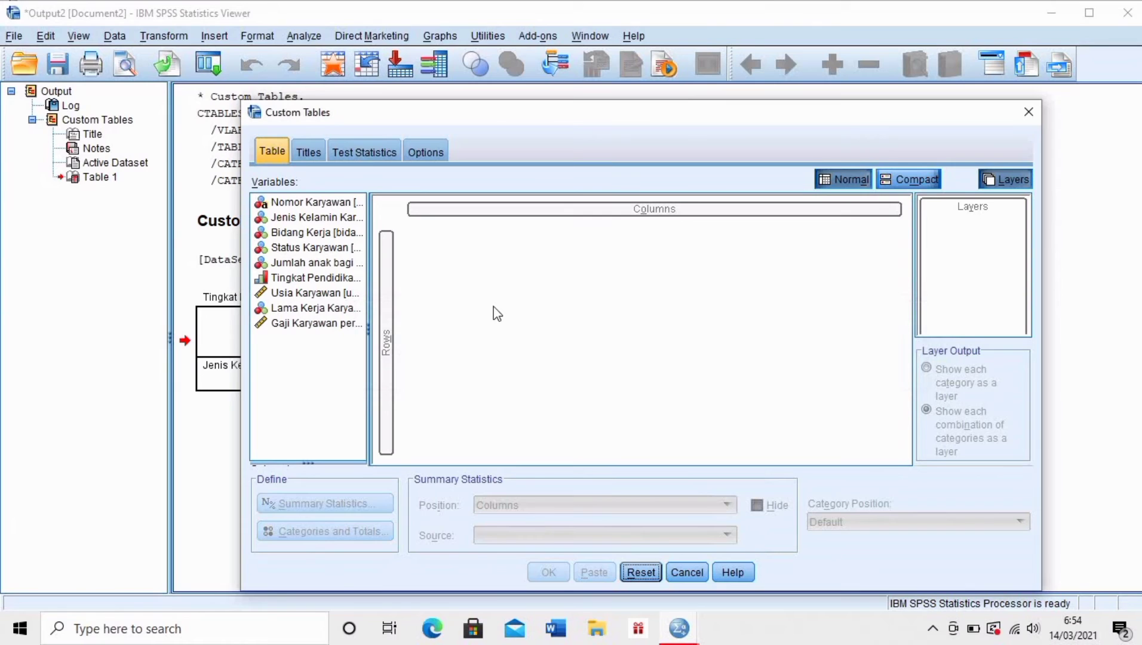
# - Put Usia Karyawan in the columns and Jenis Kelamin Karyawan in the rows, with Lama Kerja Karyawan nested inside the gender categories
pyautogui.click(344, 294)
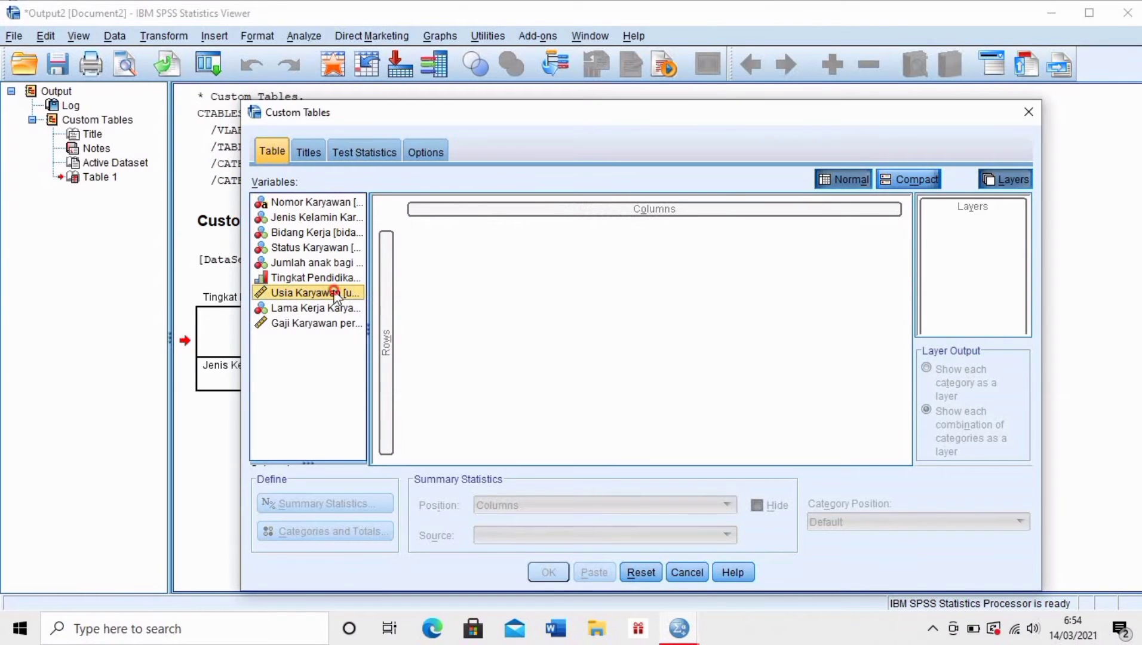
pyautogui.moveTo(336, 295); pyautogui.dragTo(612, 215)
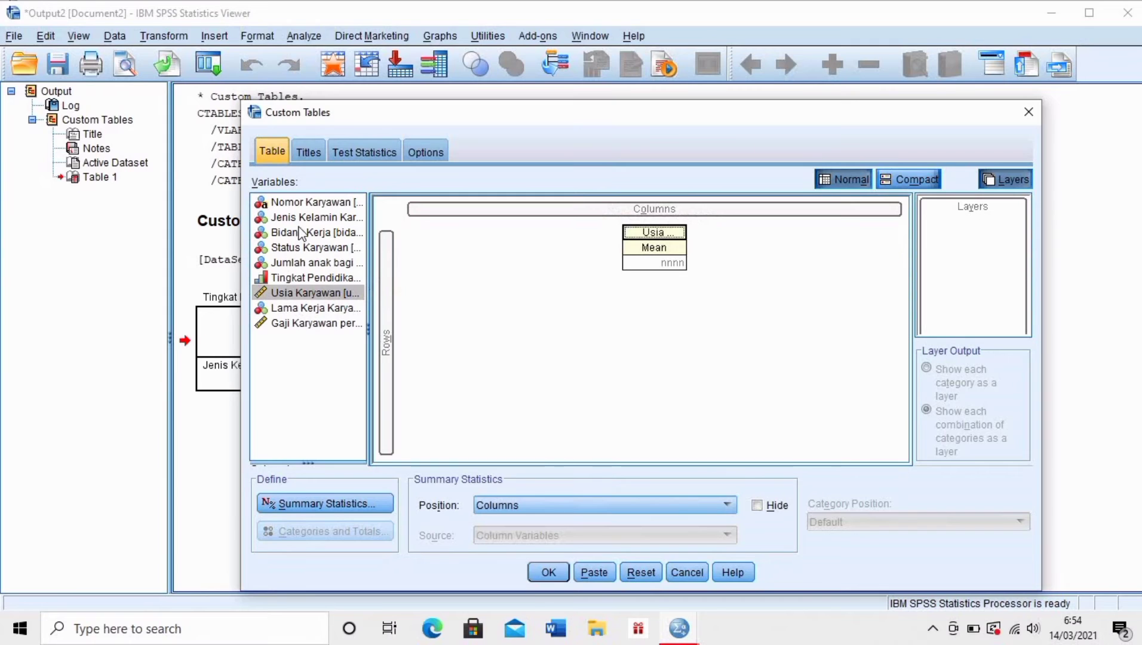
pyautogui.moveTo(301, 218); pyautogui.dragTo(392, 326)
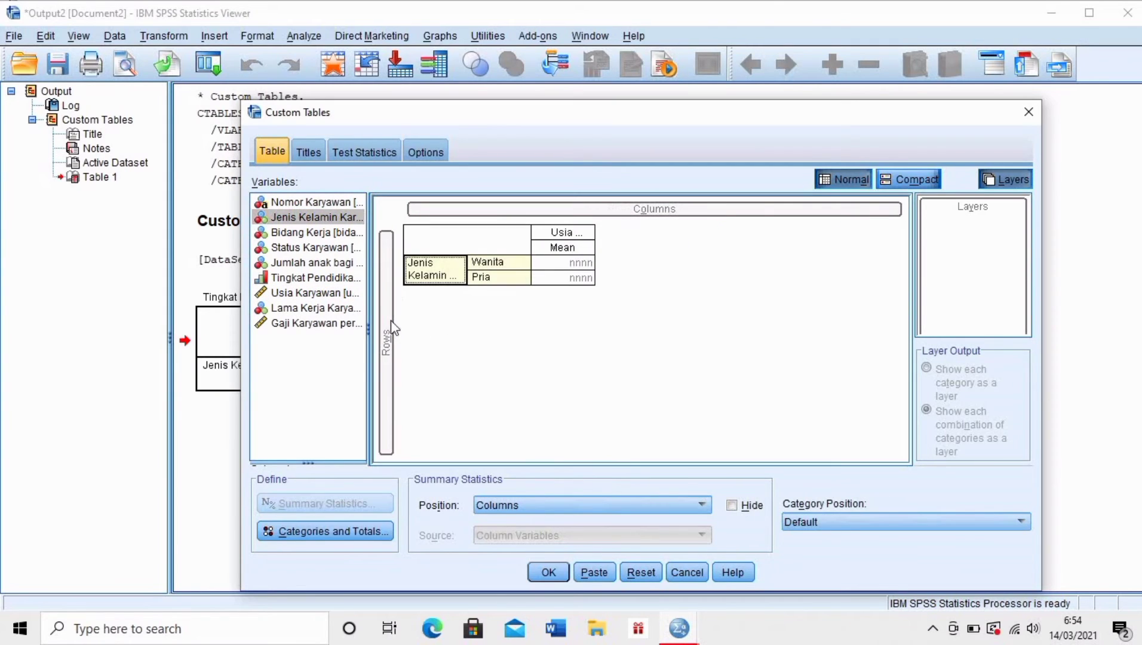
pyautogui.click(311, 309)
pyautogui.moveTo(306, 309); pyautogui.dragTo(526, 270)
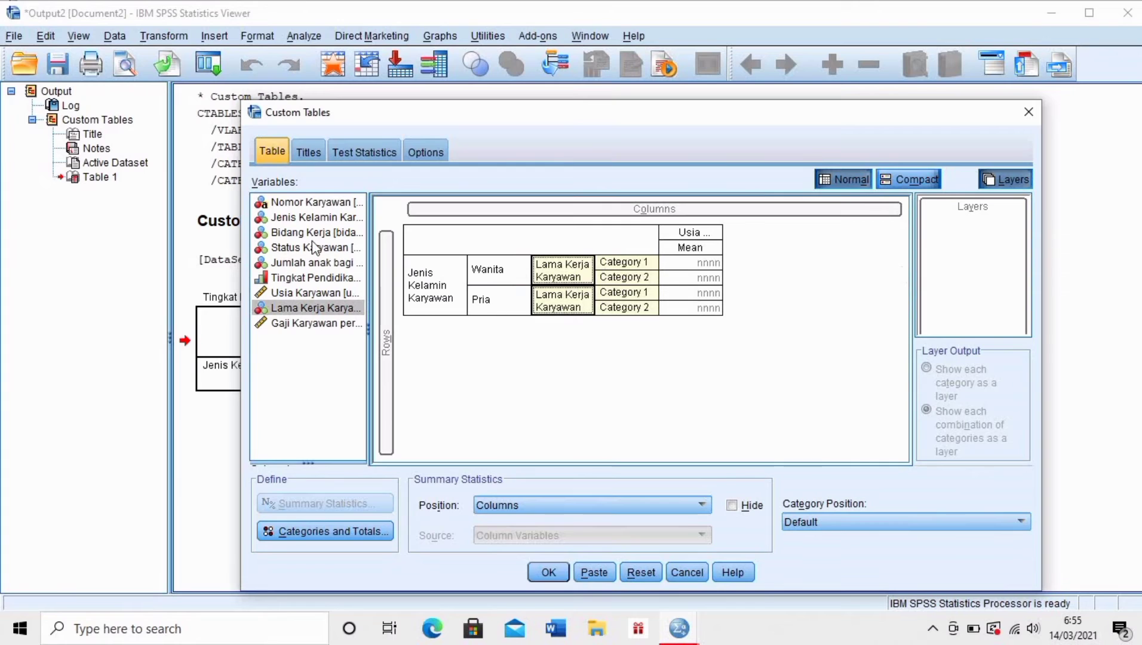
# - Add Tingkat Pendidikan Karyawan and Bidang Kerja as layers of the age table and generate it
pyautogui.click(282, 279)
pyautogui.moveTo(282, 279); pyautogui.dragTo(949, 226)
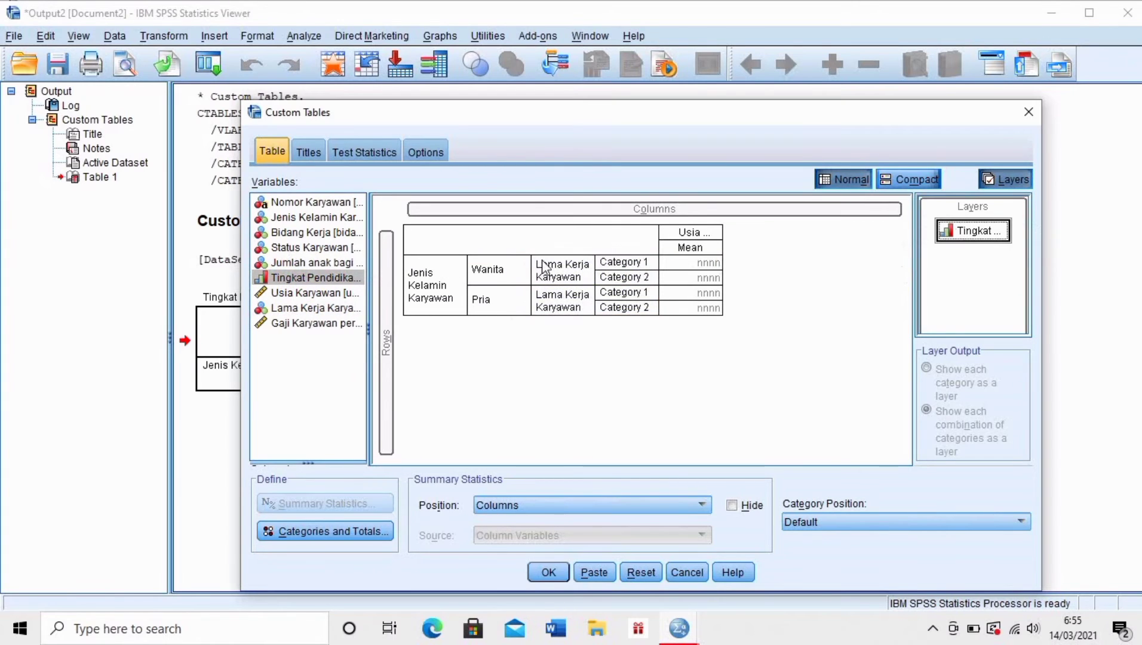
pyautogui.click(299, 234)
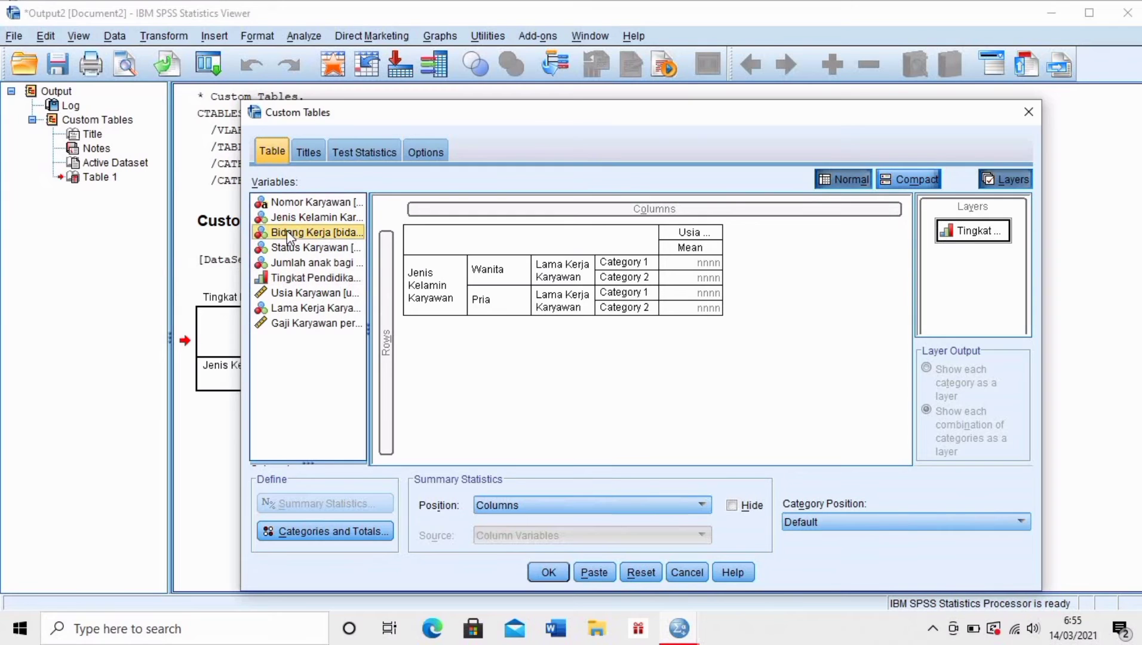
pyautogui.moveTo(288, 236); pyautogui.dragTo(947, 224)
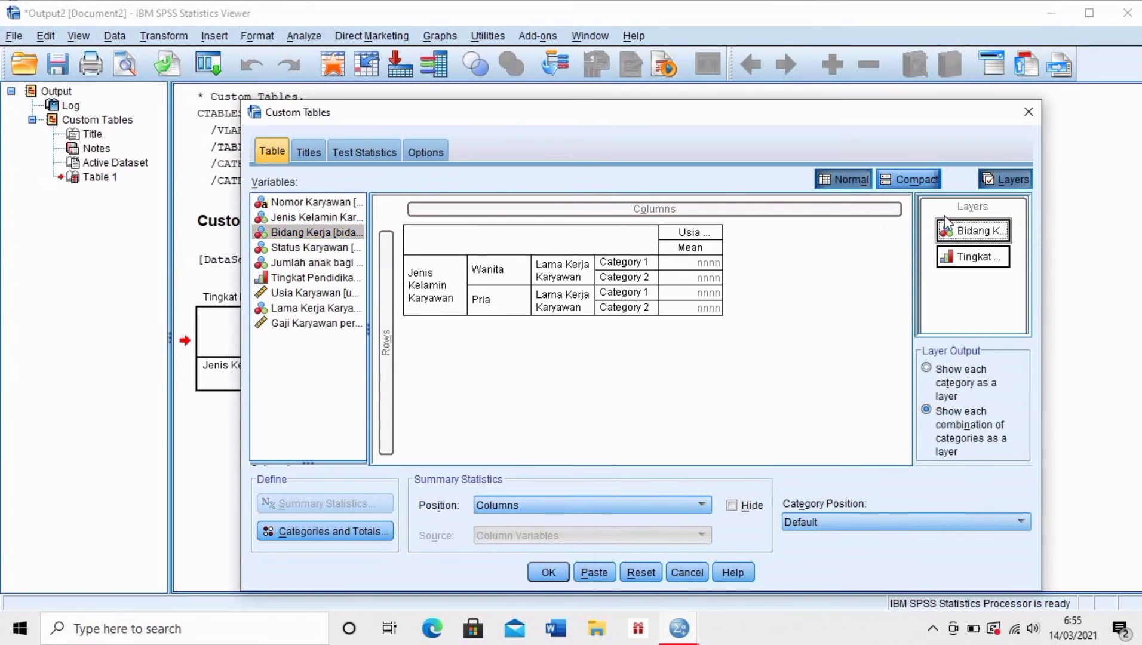
pyautogui.click(545, 570)
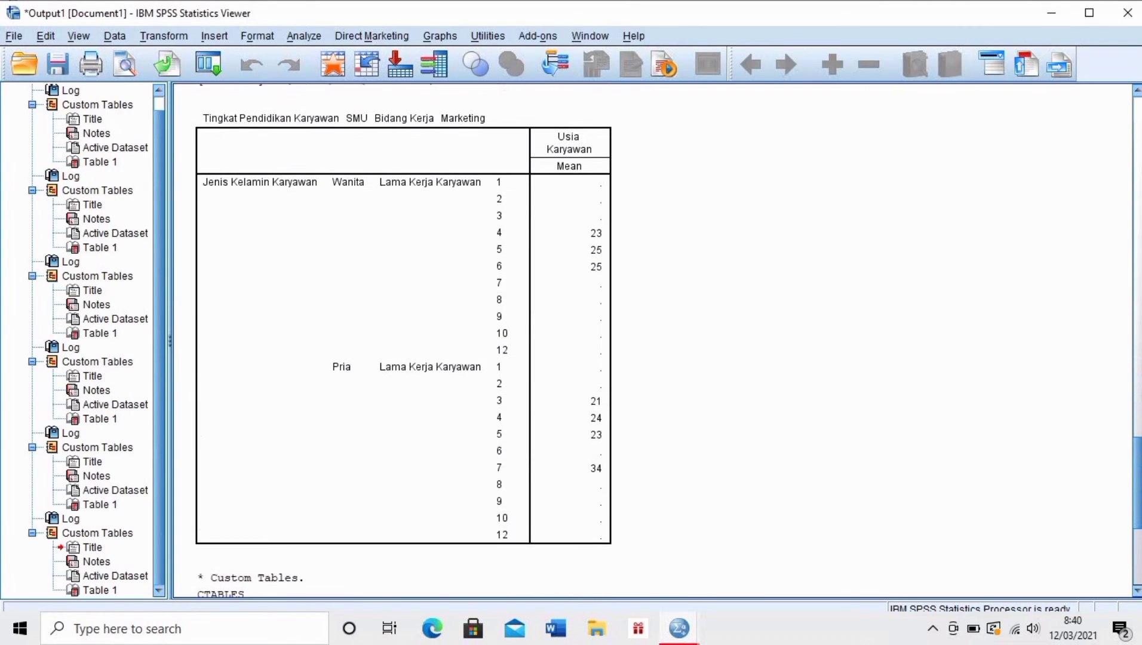
# - Switch the mean-age table's layer to Tingkat Pendidikan Karyawan Sarjana Muda with Bidang Kerja Akuntansi
pyautogui.moveTo(1139, 487); pyautogui.dragTo(1138, 485)
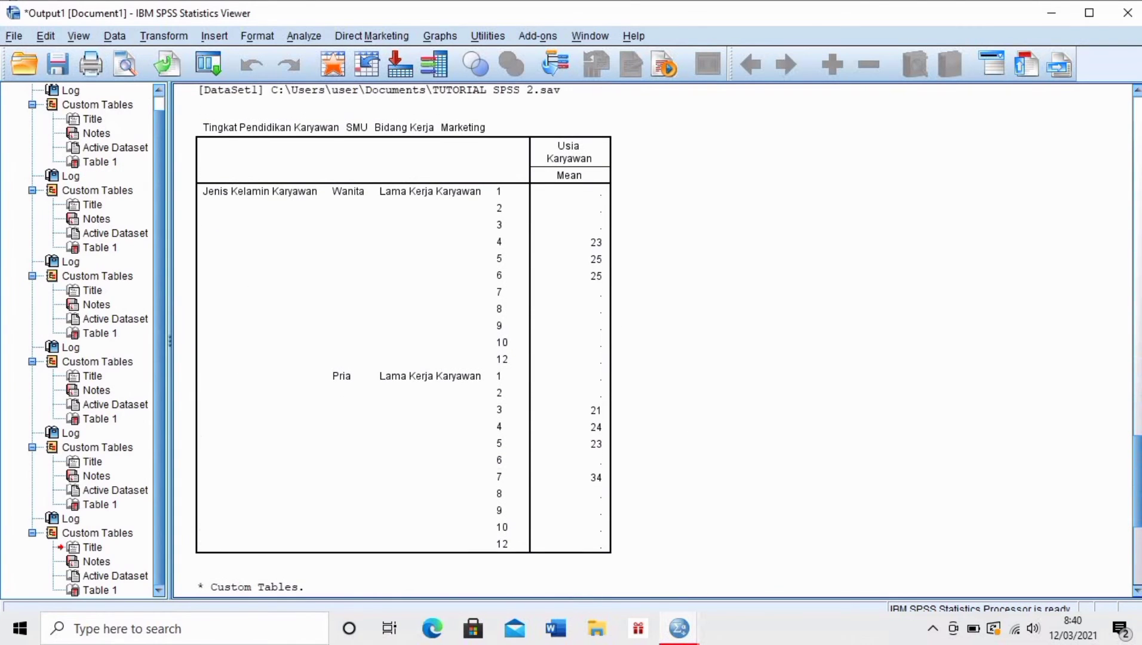
pyautogui.doubleClick(399, 127)
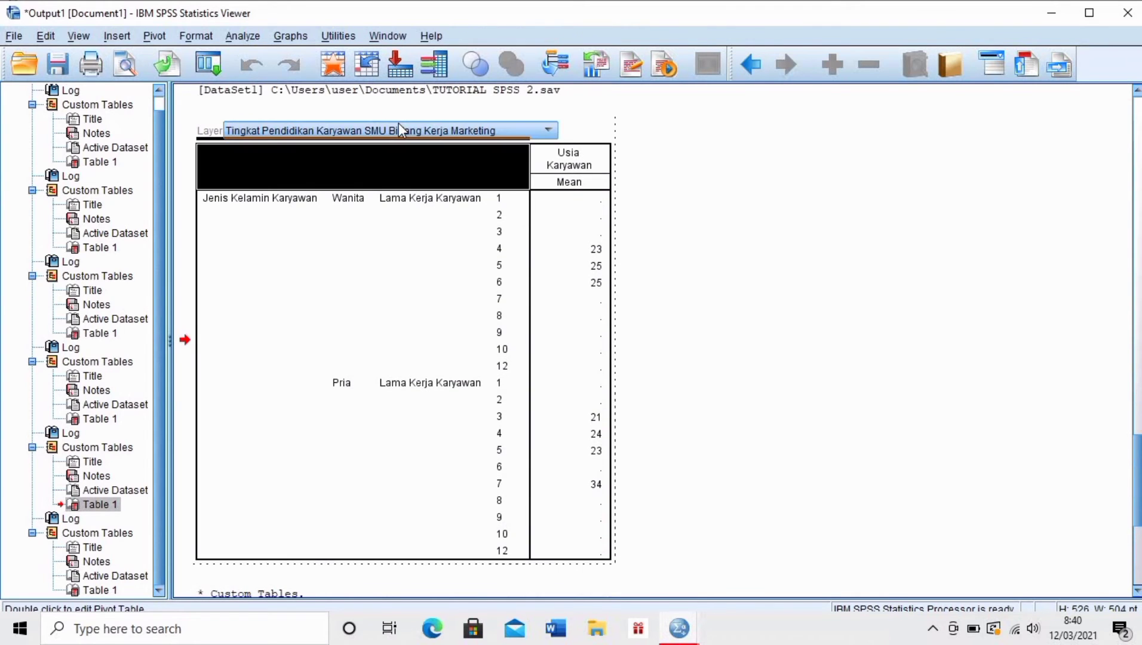
pyautogui.click(401, 131)
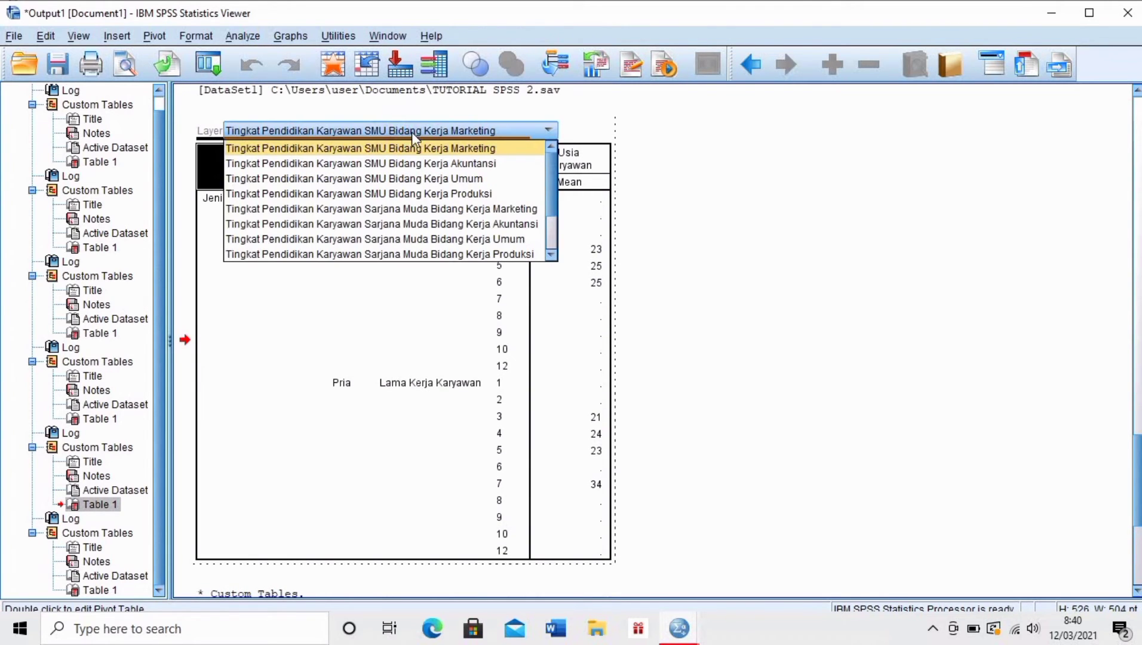
pyautogui.click(510, 224)
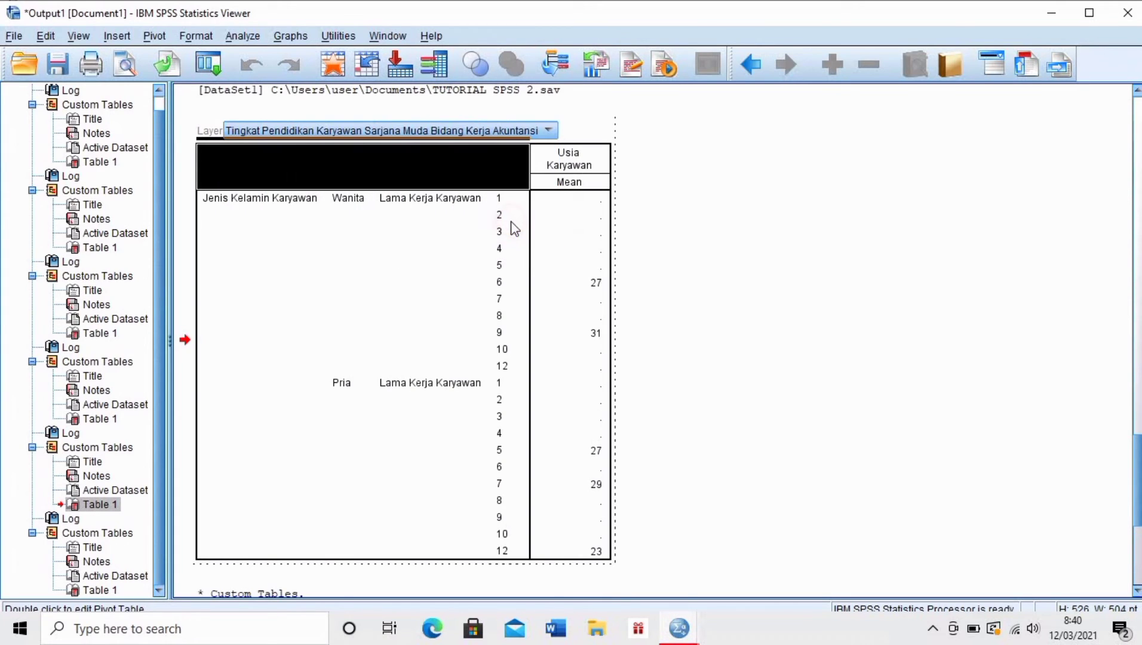
pyautogui.click(755, 223)
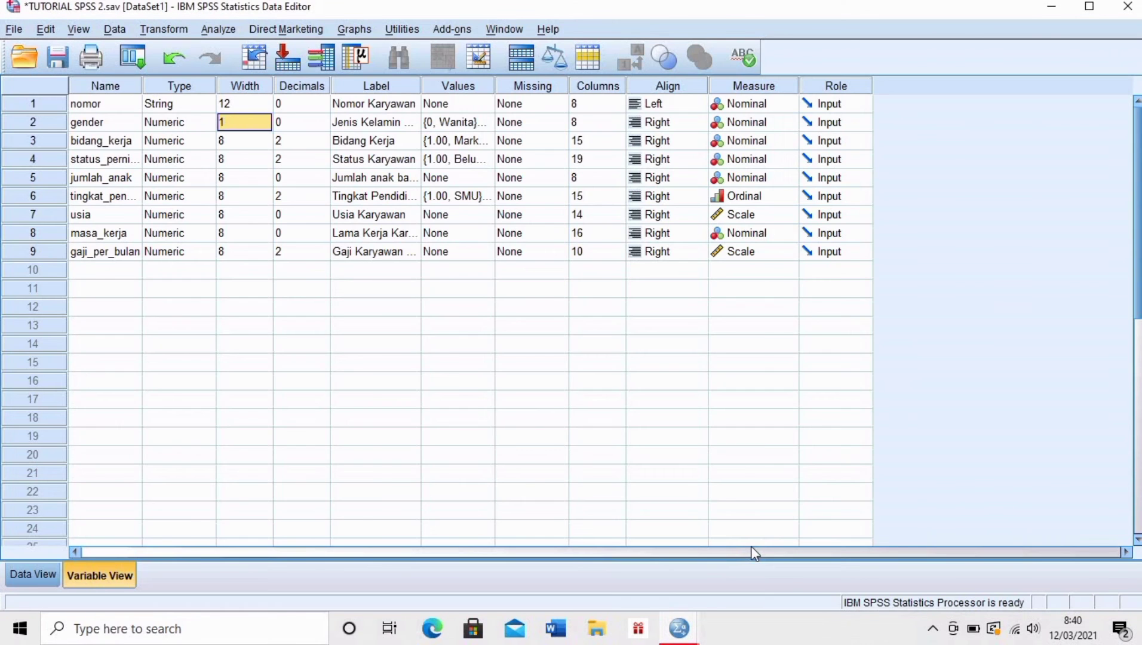
# - Open the Custom Tables definition from the TUTORIAL SPSS 2.sav data editor and reset all of its tabs
pyautogui.click(174, 325)
pyautogui.click(218, 28)
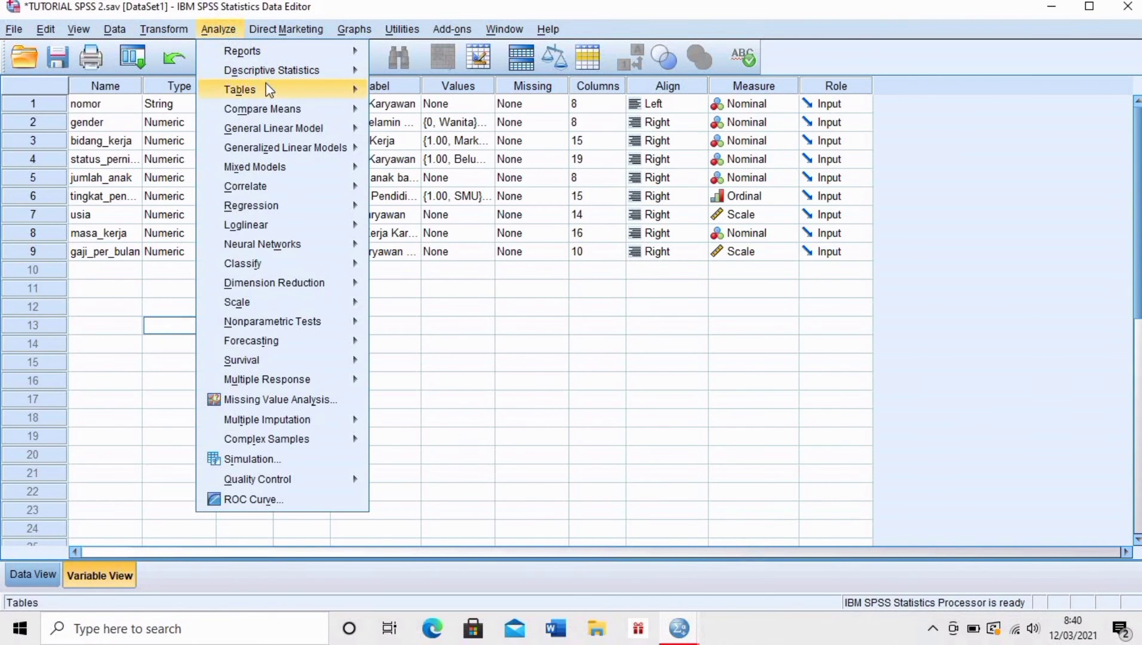
pyautogui.click(406, 89)
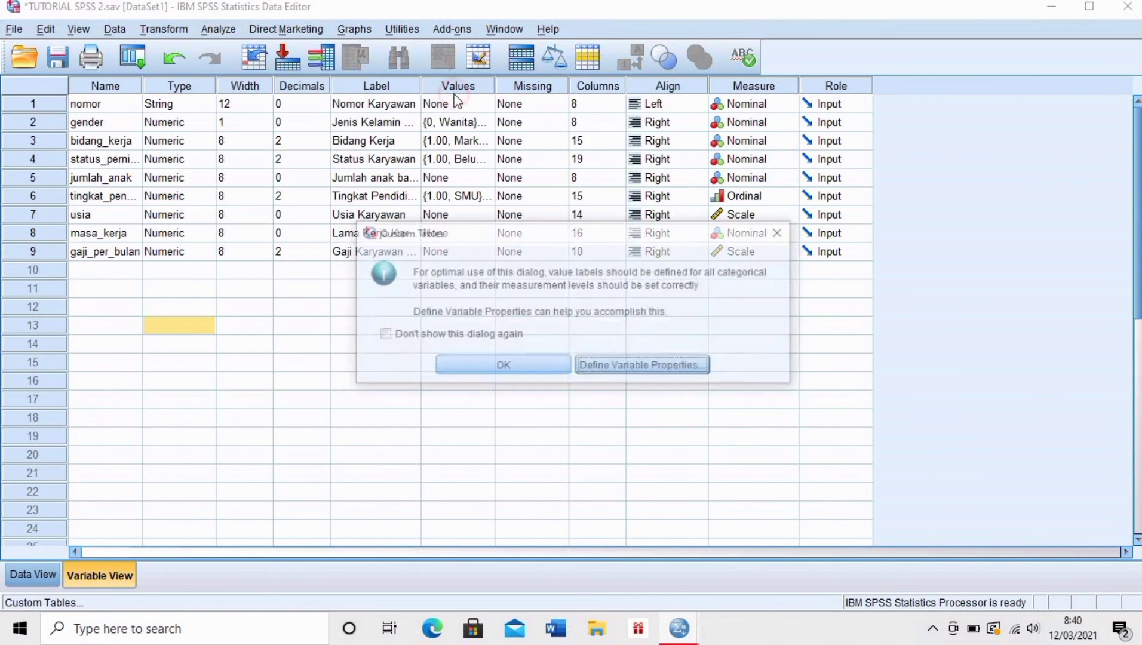
pyautogui.click(500, 367)
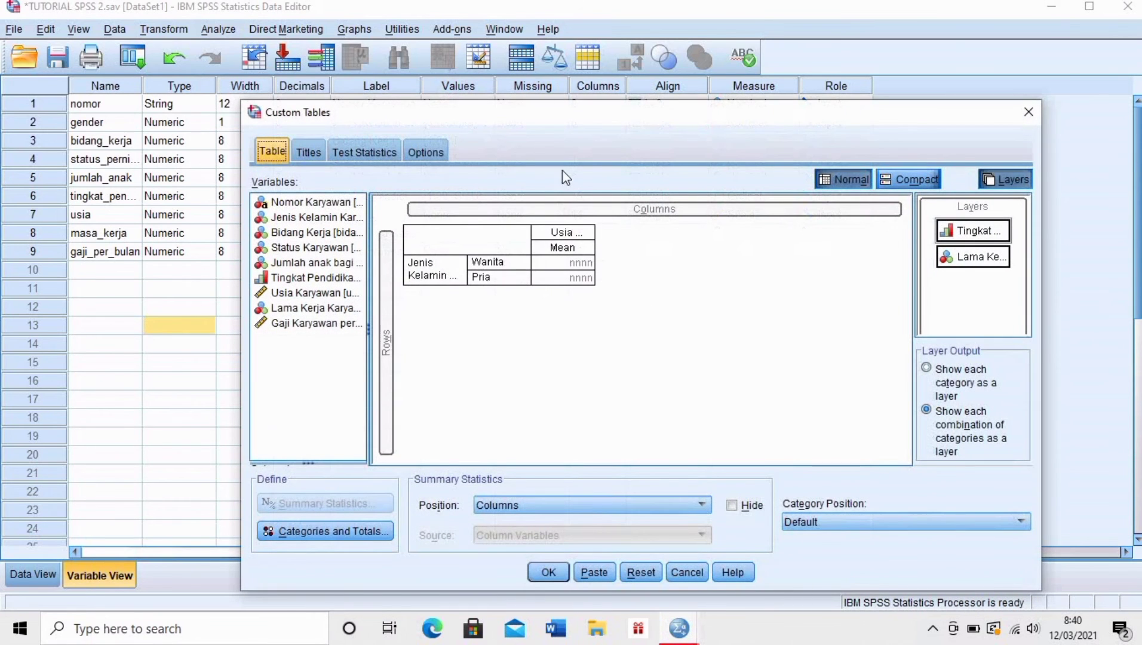
pyautogui.click(641, 572)
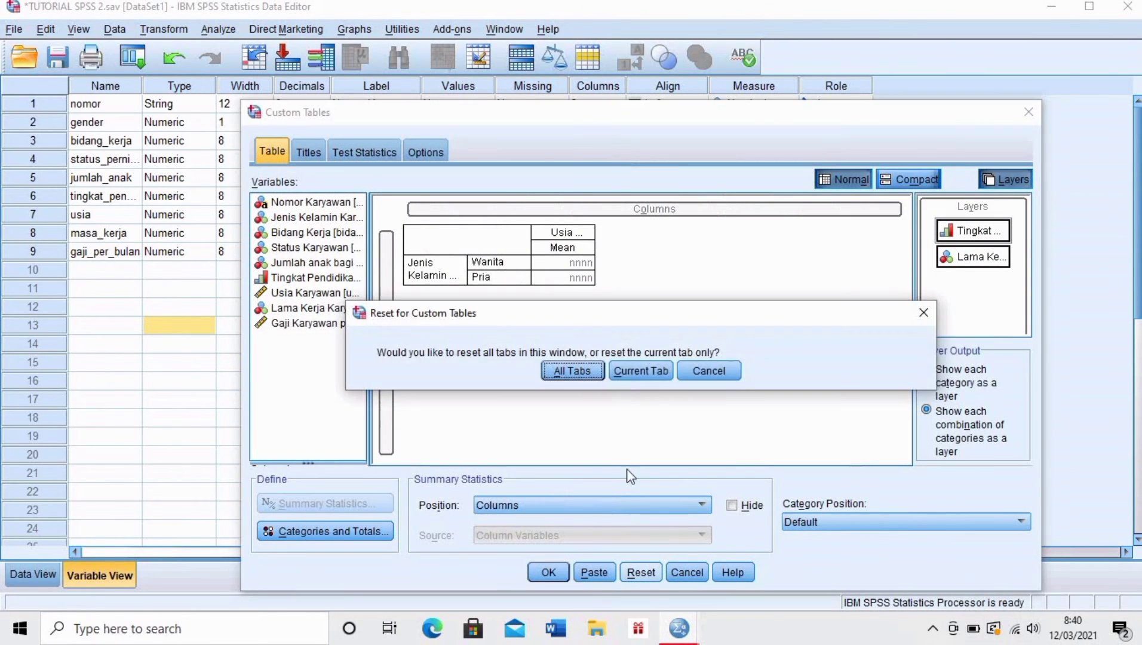
pyautogui.click(583, 371)
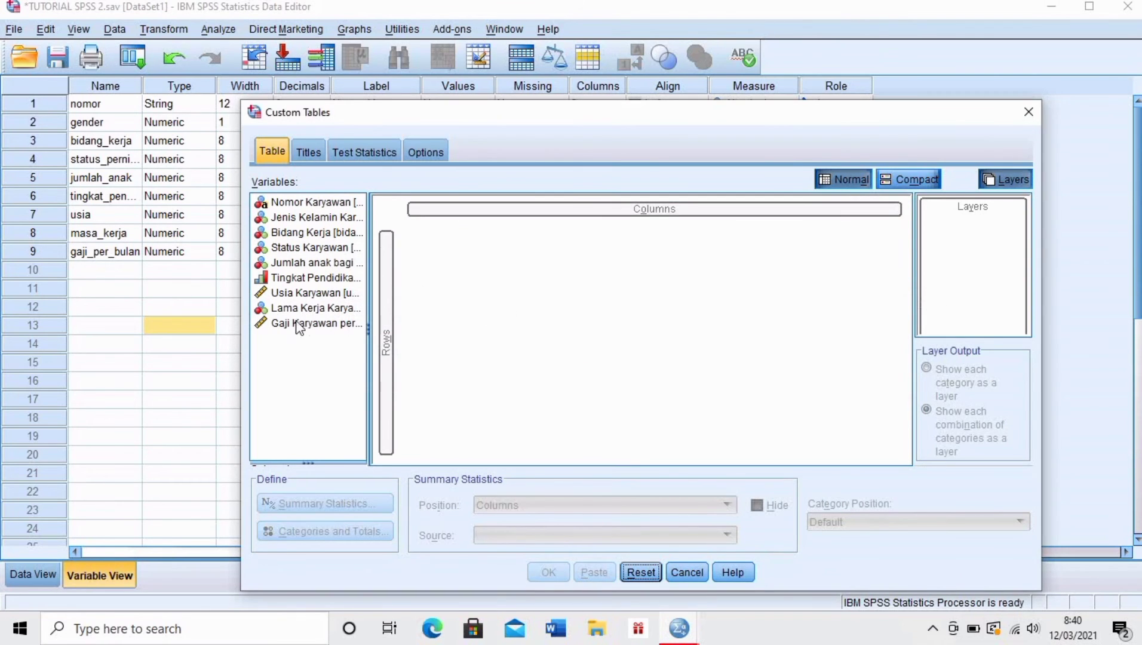
# - Put the Gaji Karyawan variable in the columns and Jenis Kelamin Karyawan in the rows, with Lama Kerja Karyawan nested inside gender
pyautogui.moveTo(299, 327); pyautogui.dragTo(574, 214)
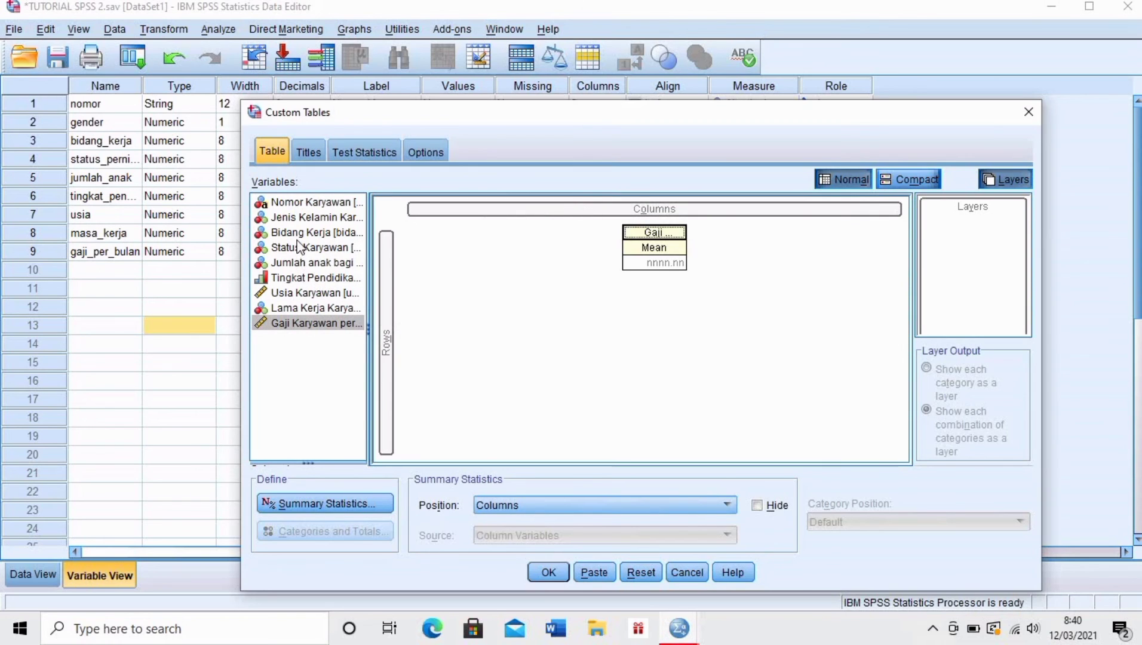
pyautogui.moveTo(302, 219); pyautogui.dragTo(393, 323)
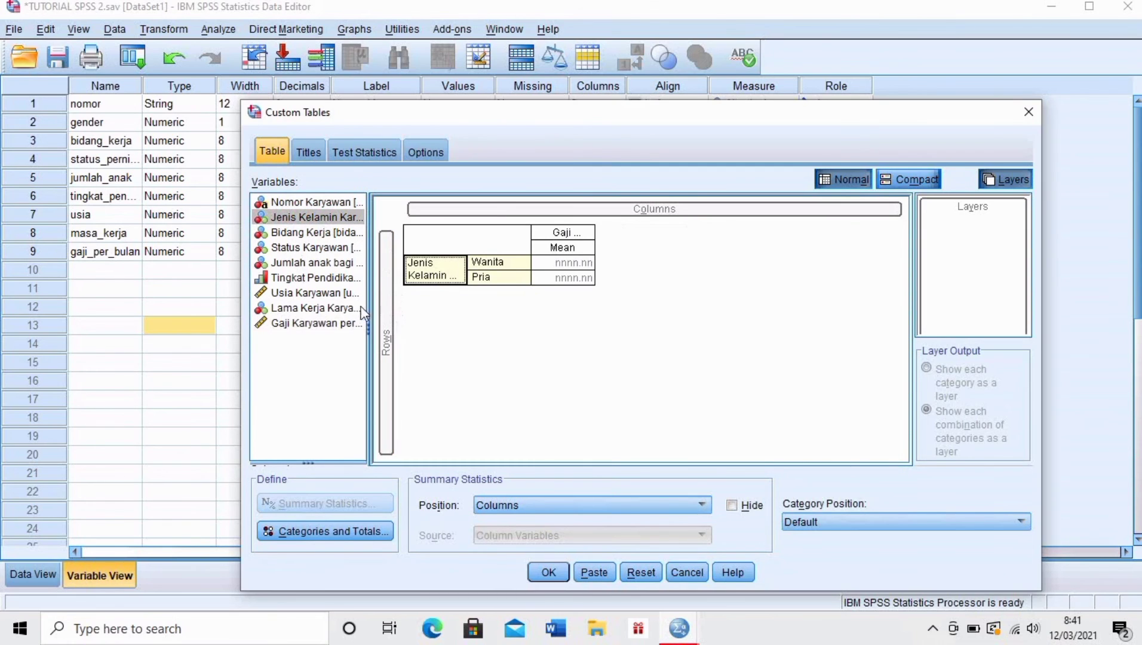
pyautogui.click(300, 308)
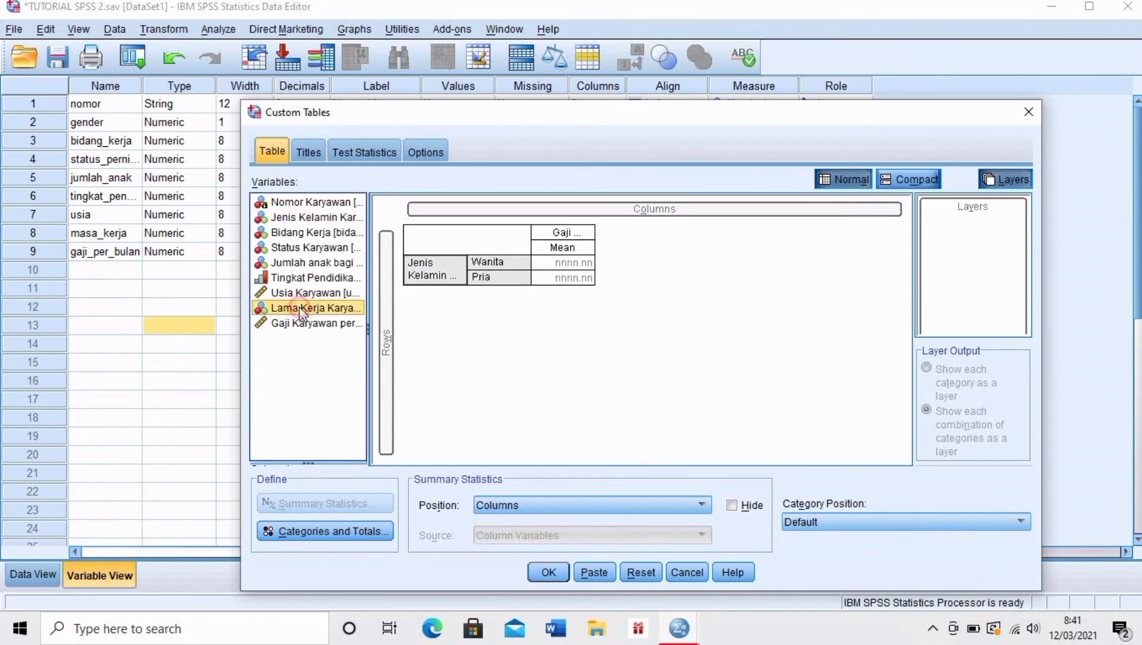
pyautogui.moveTo(299, 307); pyautogui.dragTo(524, 272)
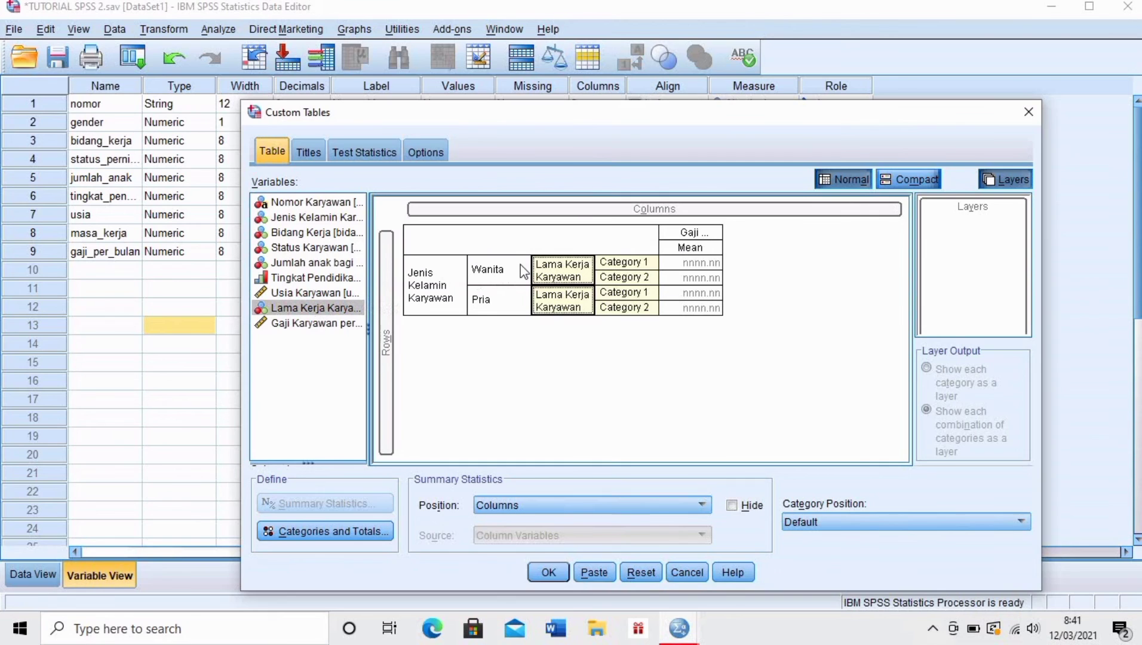
# - Add Status Karyawan, Bidang Kerja and Tingkat Pendidikan Karyawan as layers of the salary table, in that order, and generate it
pyautogui.click(306, 248)
pyautogui.moveTo(327, 246); pyautogui.dragTo(963, 214)
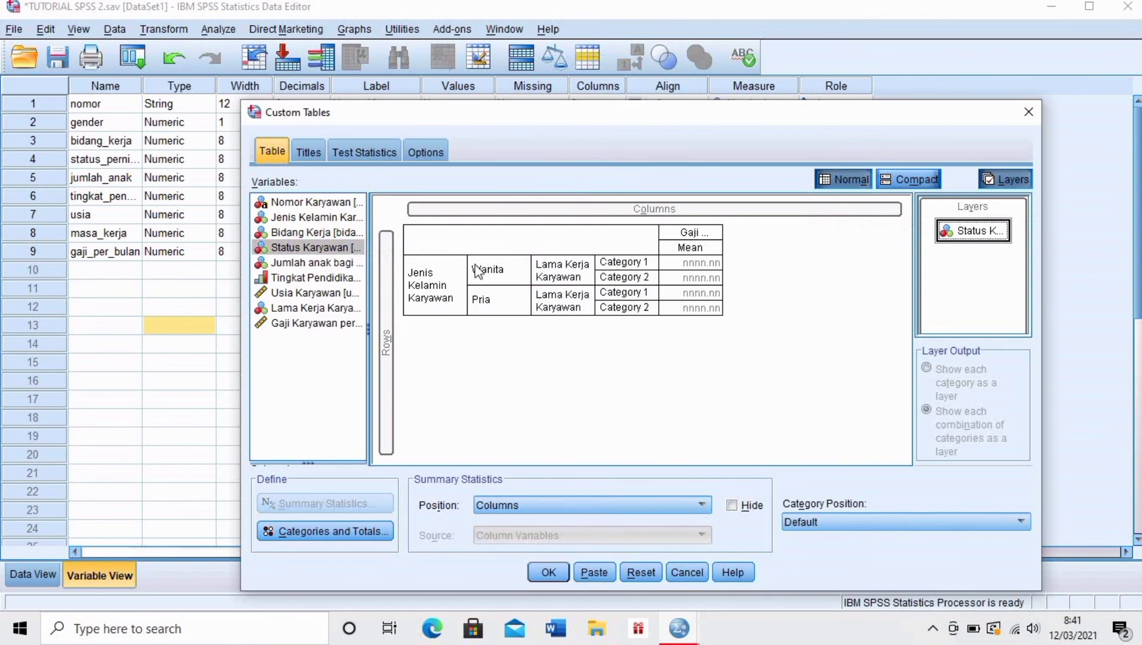
pyautogui.click(297, 233)
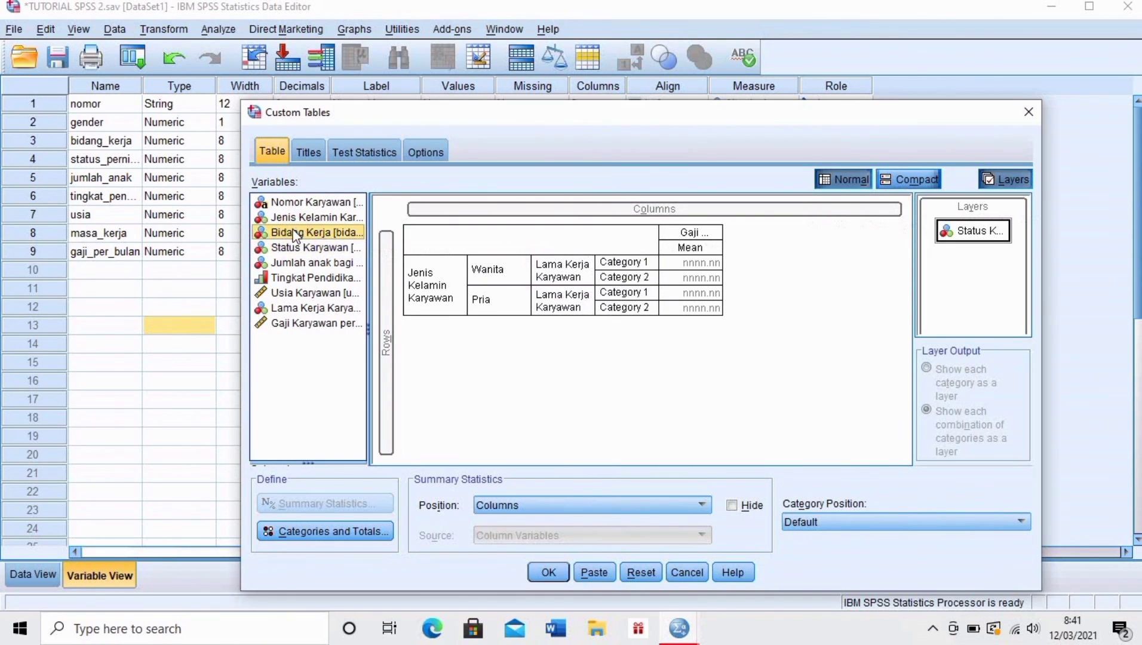
pyautogui.moveTo(294, 234); pyautogui.dragTo(940, 244)
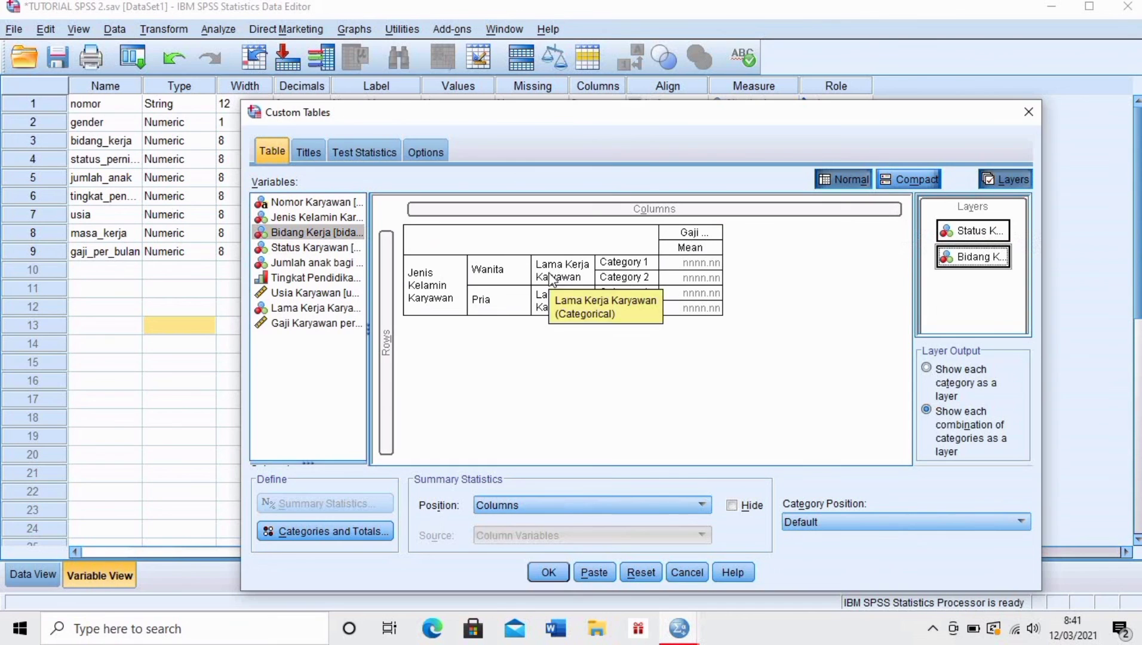
pyautogui.click(344, 278)
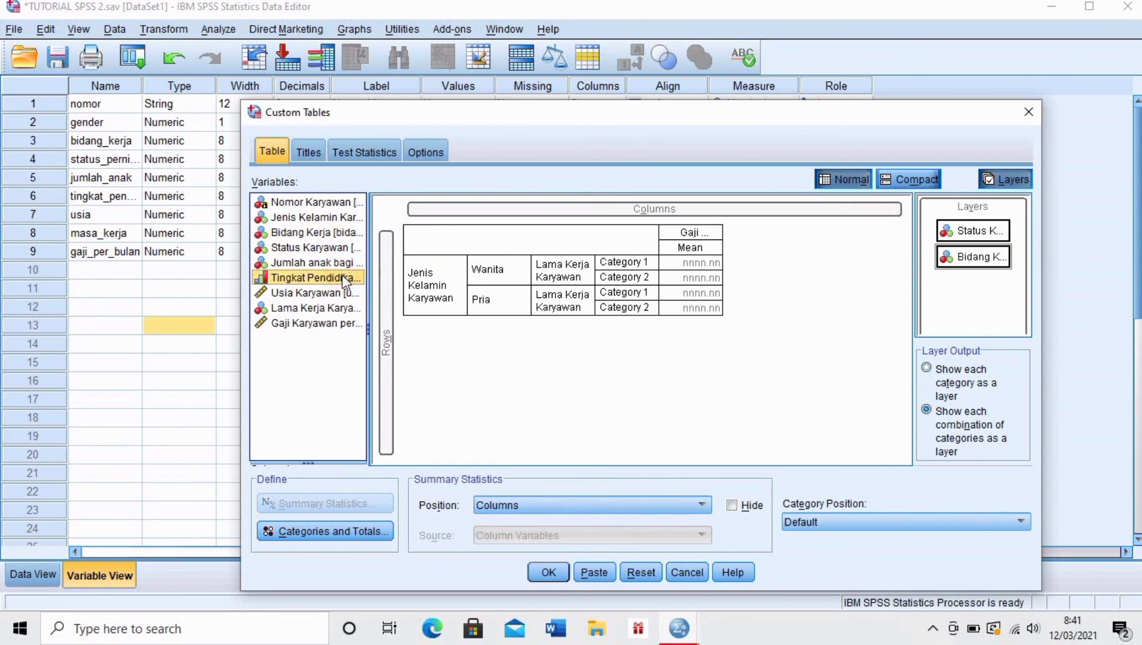
pyautogui.moveTo(328, 284); pyautogui.dragTo(945, 281)
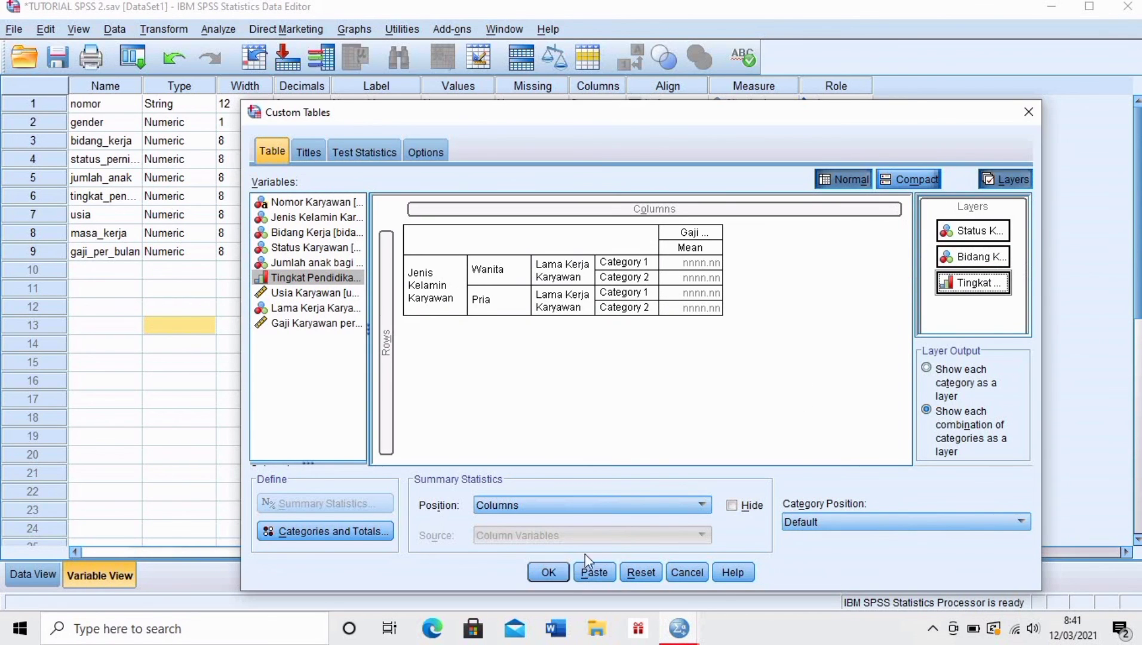
pyautogui.click(550, 573)
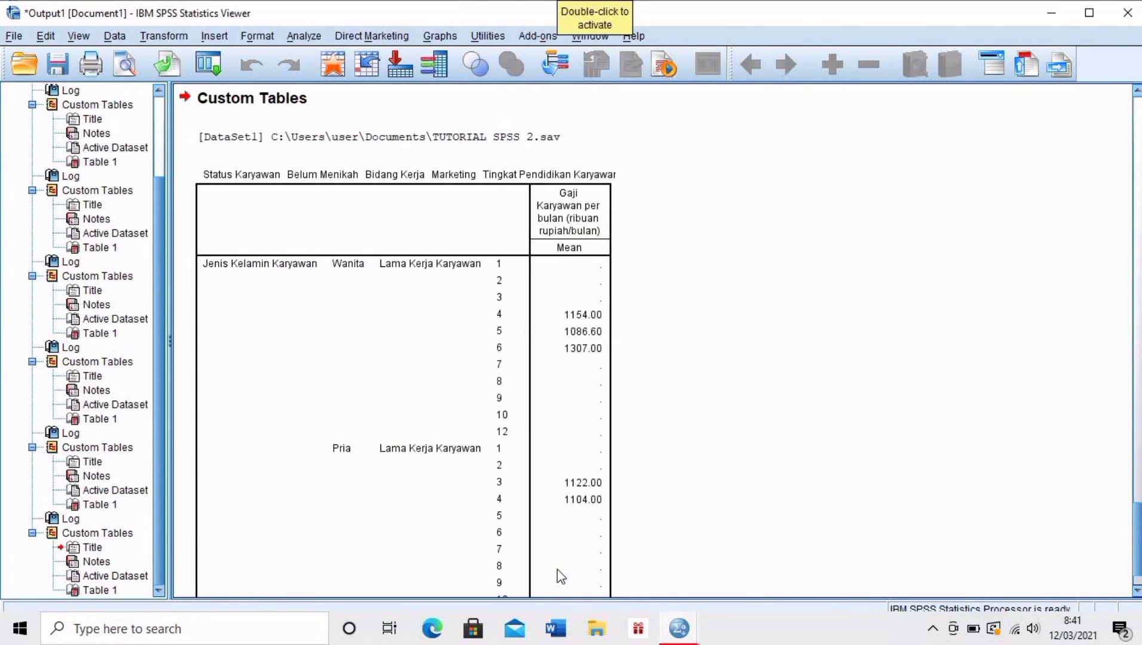
# - Switch the mean-salary table's layer to Status Karyawan Menikah, Bidang Kerja Produksi, Tingkat Pendidikan Karyawan SMU, and minimize the output and data editor windows
pyautogui.doubleClick(479, 177)
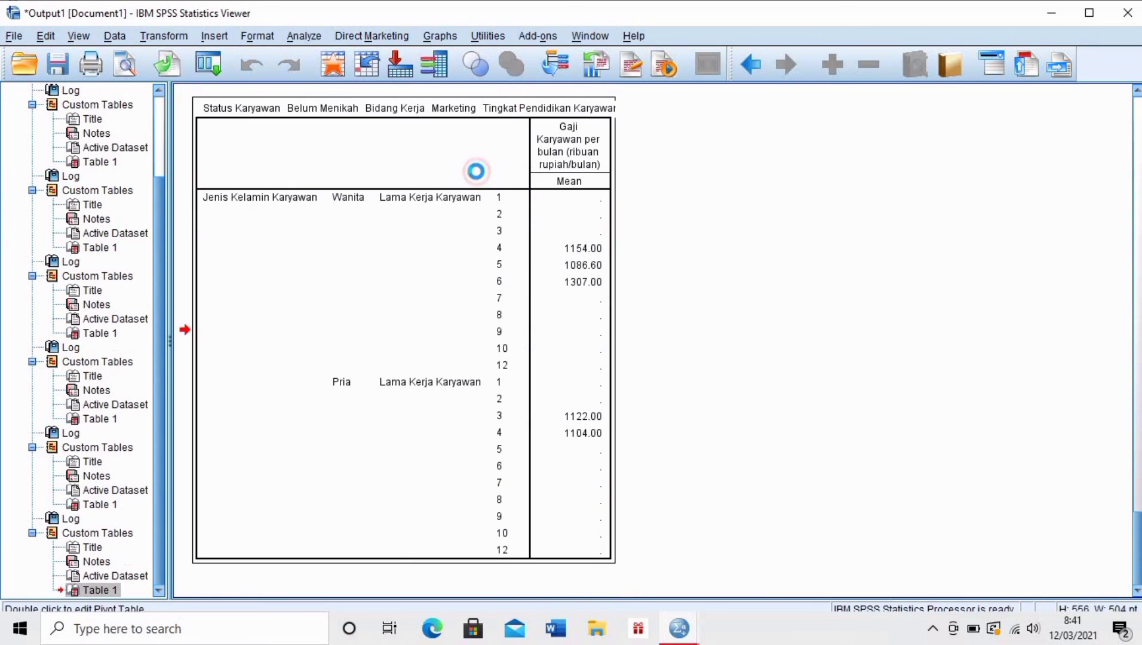
pyautogui.click(481, 116)
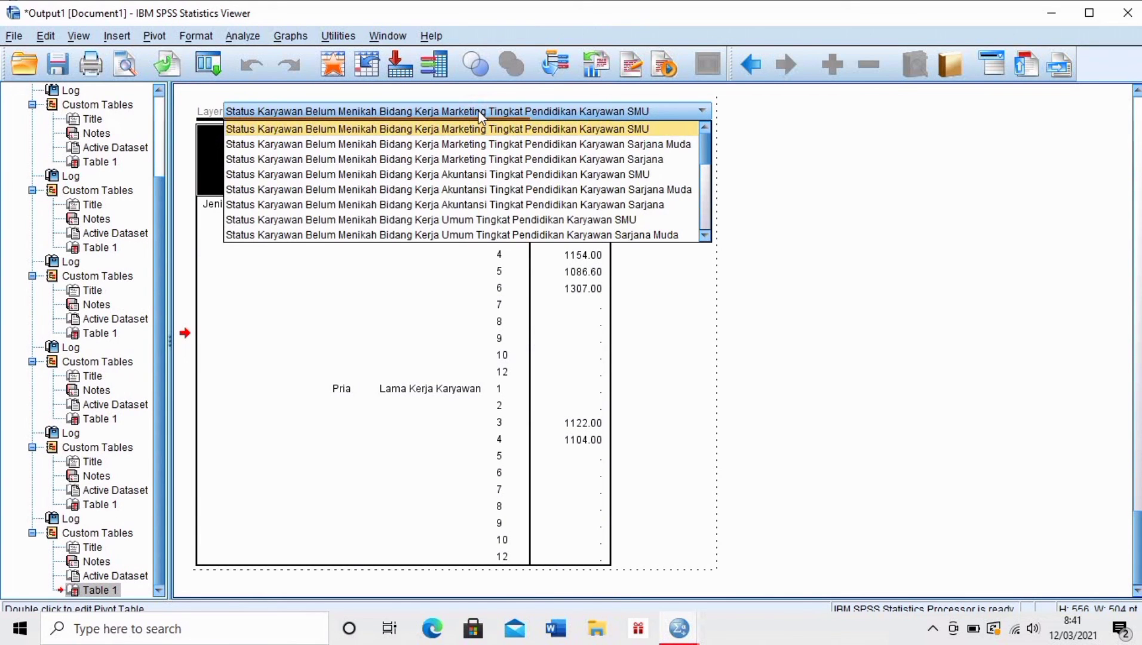
pyautogui.scroll(-3, 555, 215)
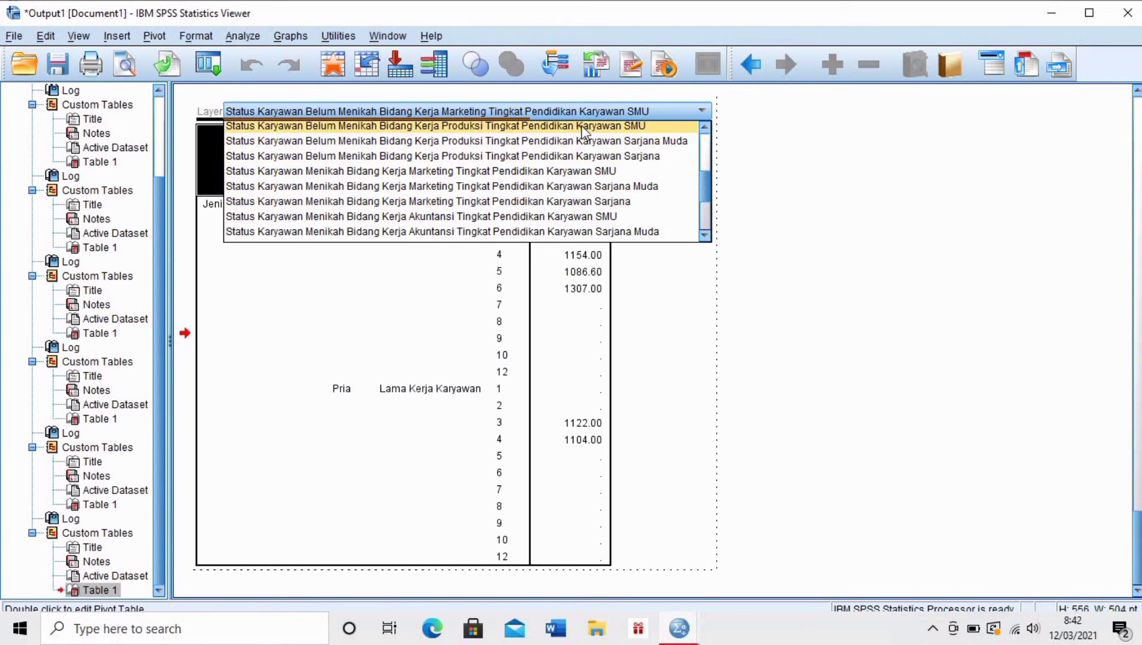
pyautogui.click(823, 257)
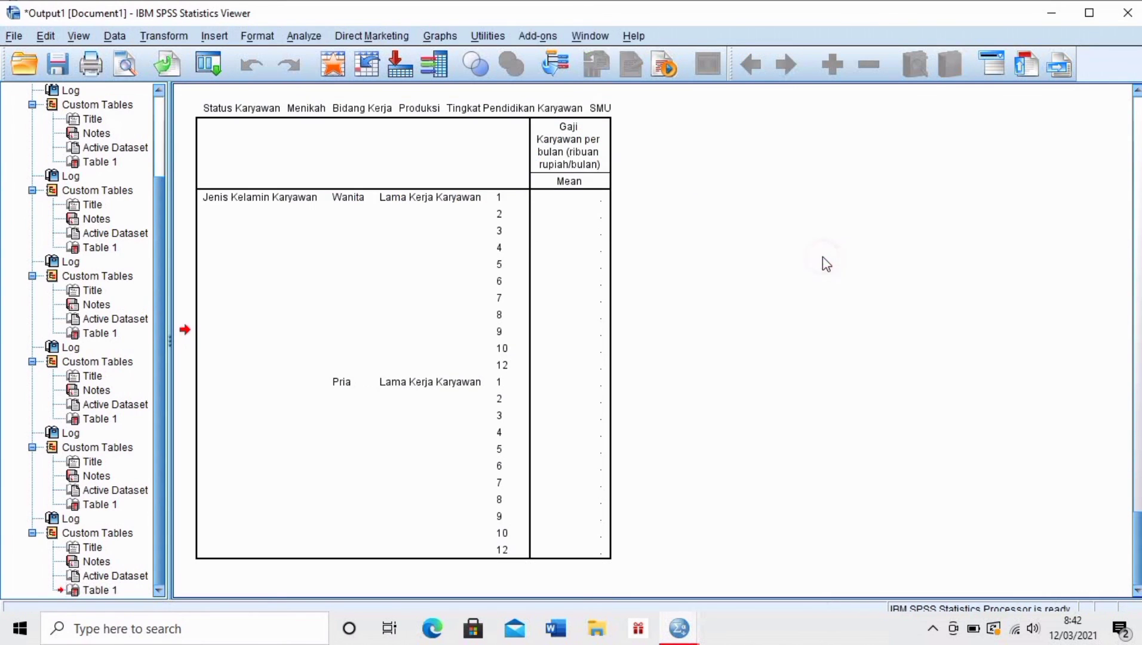
pyautogui.click(1052, 13)
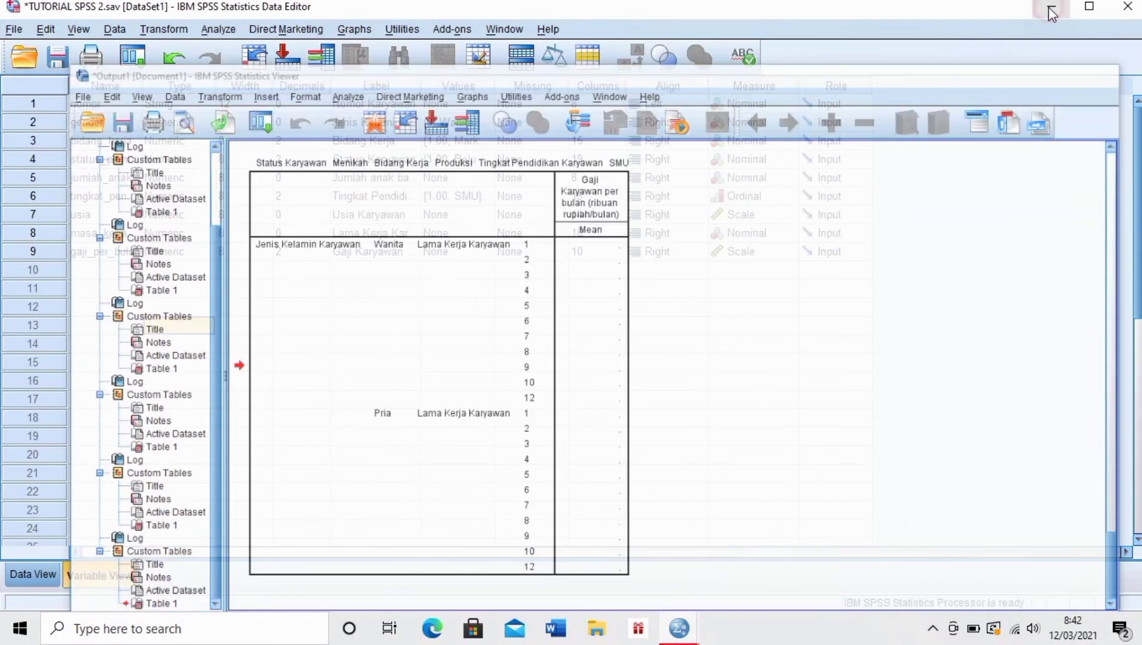
pyautogui.click(1050, 11)
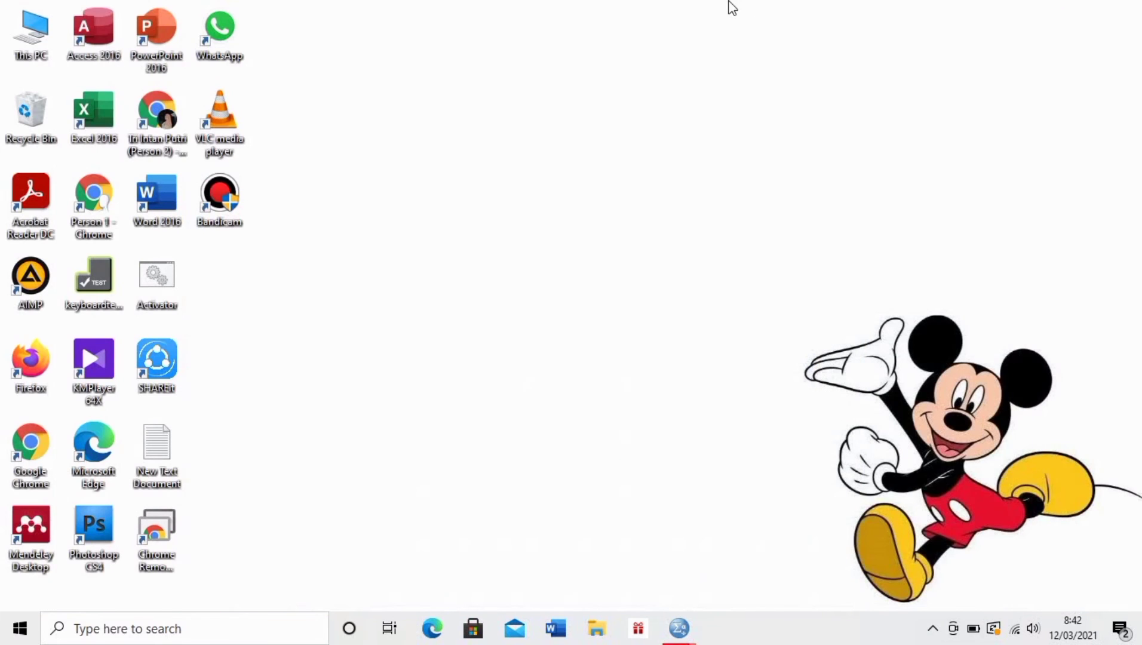